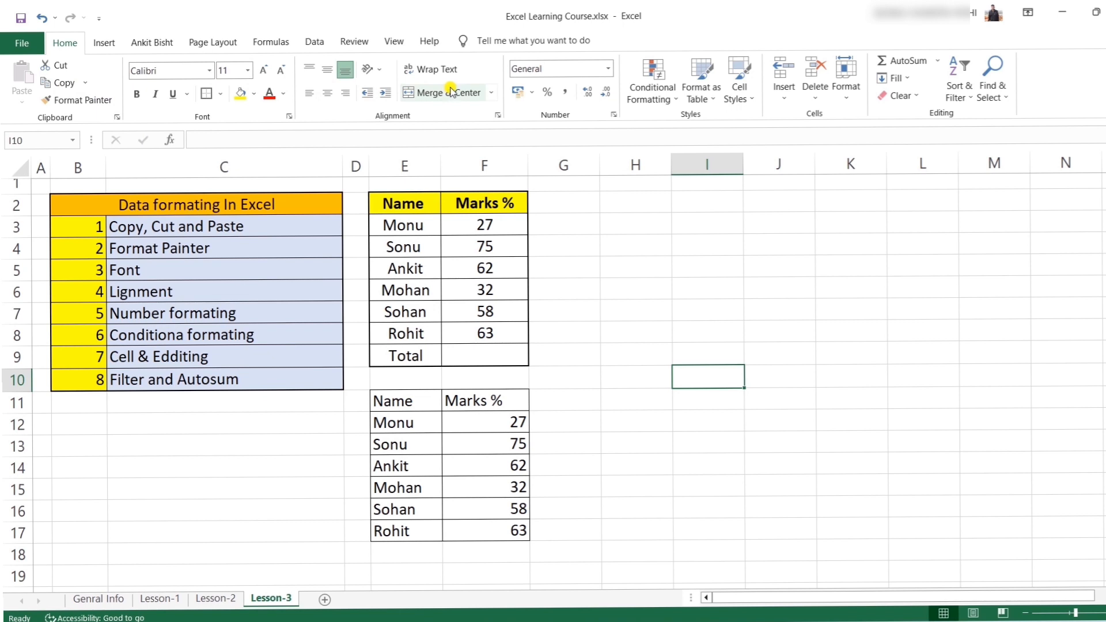
Step: Cut the "Data formating In Excel" table in B2:C10 and paste it starting at cell H2
{"action": "left_click", "coordinate": [222, 489]}
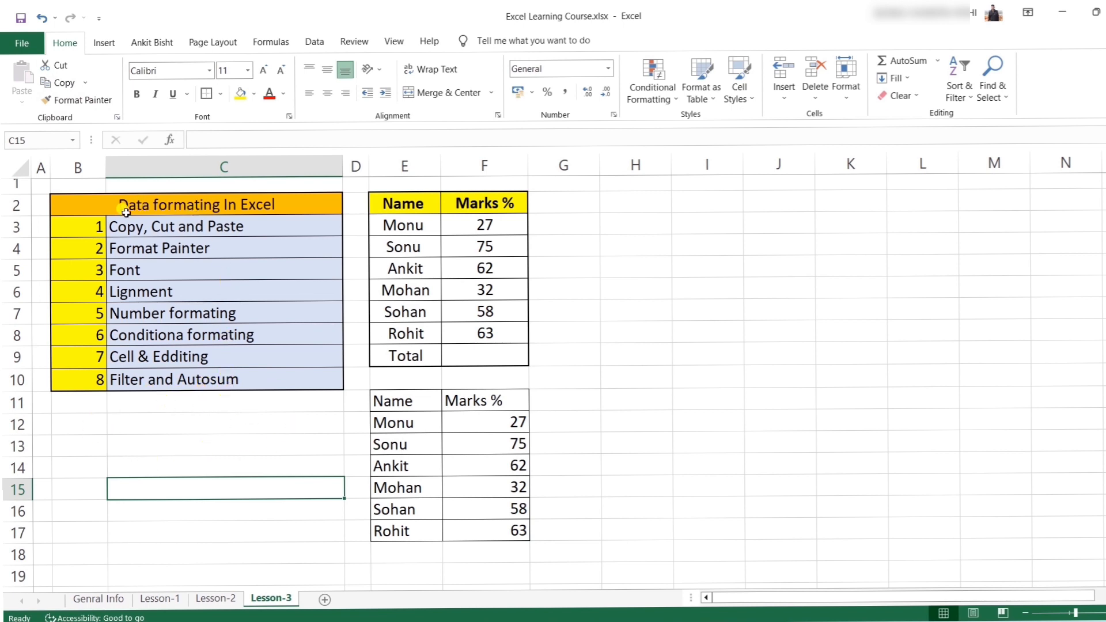
{"action": "left_click", "coordinate": [71, 204]}
{"action": "left_click_drag", "start_coordinate": [71, 204], "coordinate": [126, 385]}
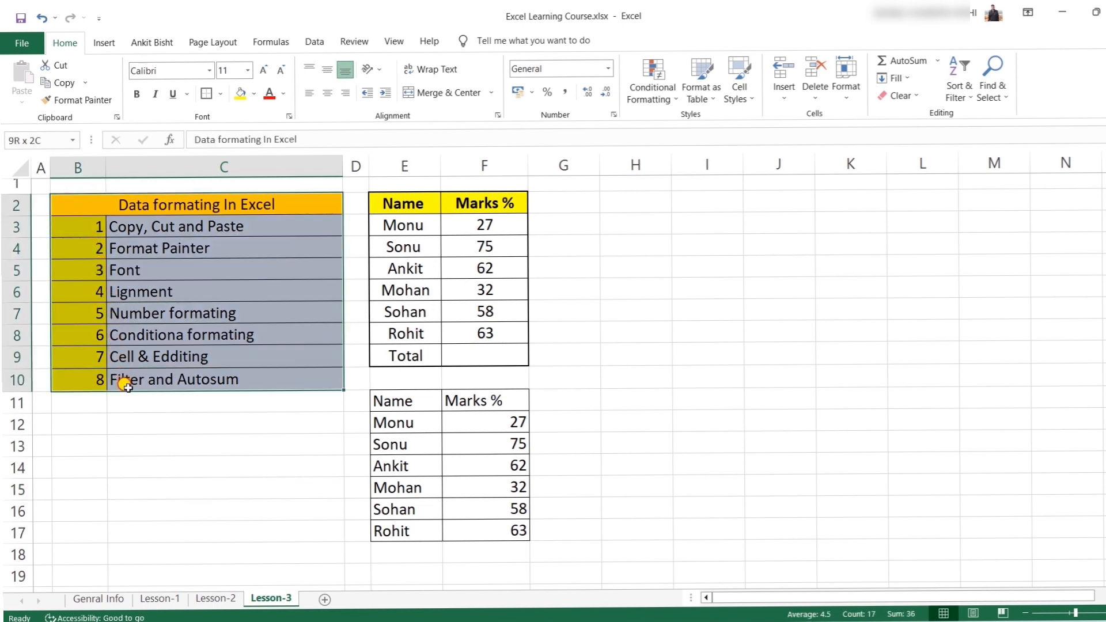
{"action": "left_click", "coordinate": [61, 66]}
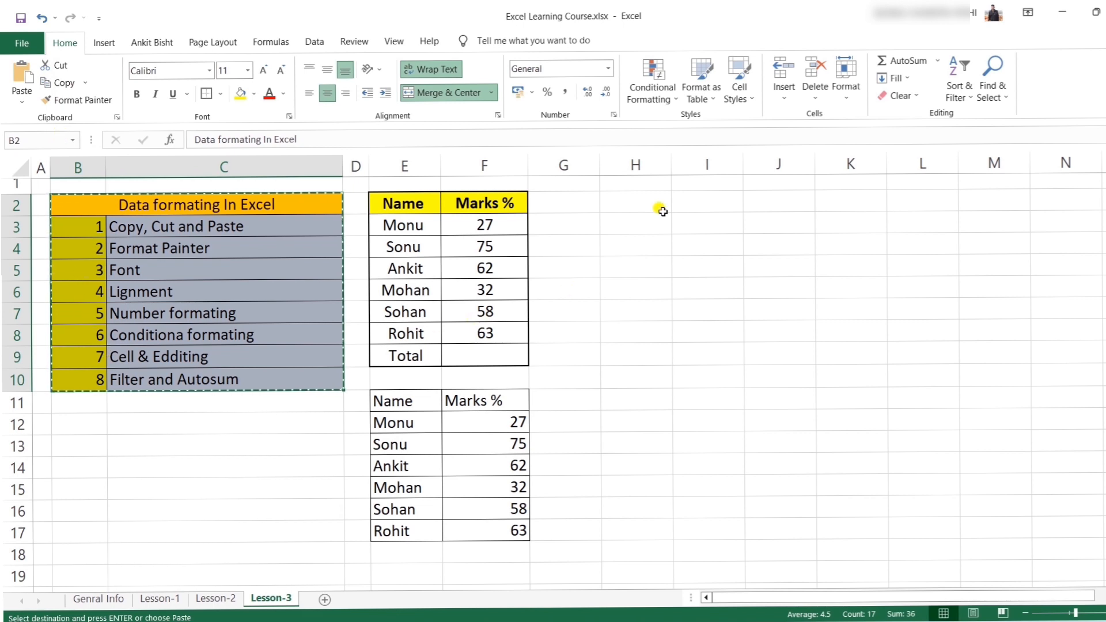
{"action": "left_click", "coordinate": [645, 199]}
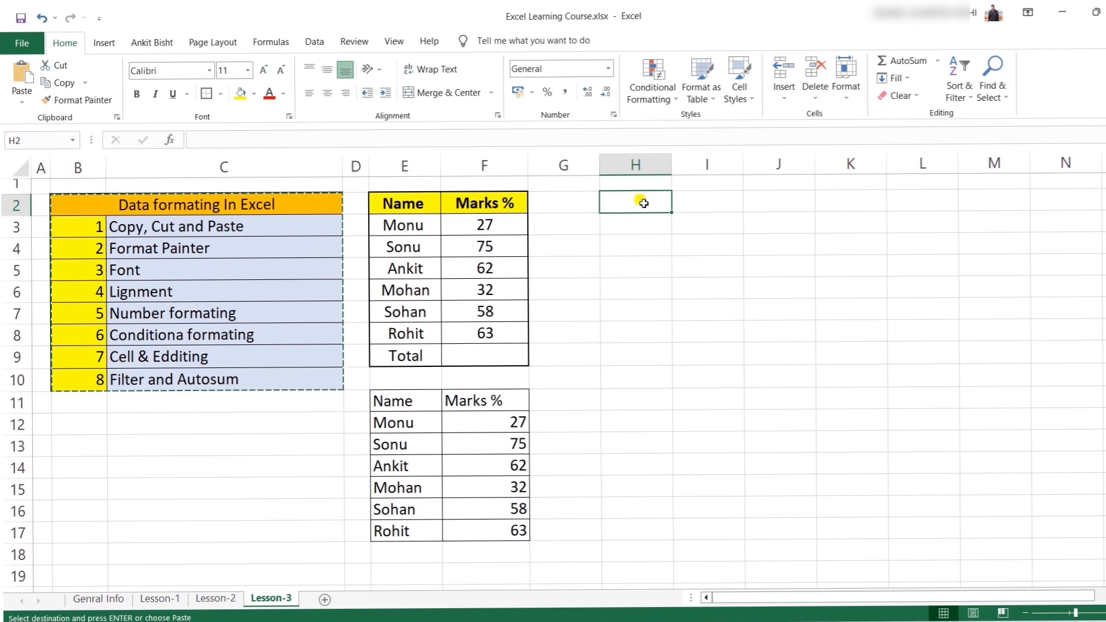
{"action": "left_click", "coordinate": [23, 80]}
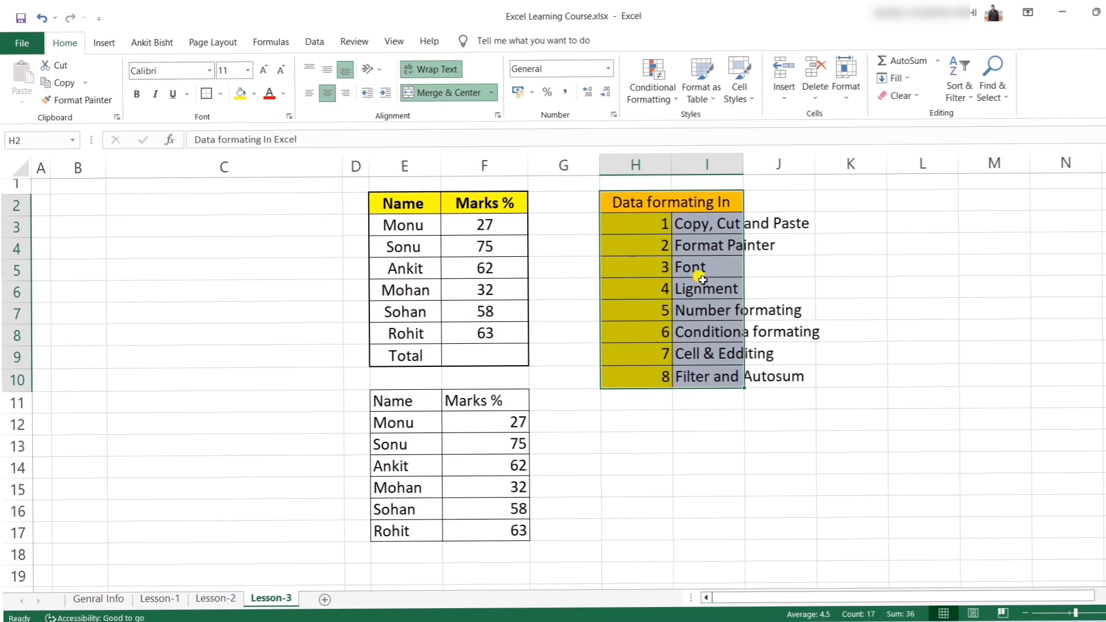
Step: Widen columns H and I so the moved table's title and topic names fit inside their cells
{"action": "left_click_drag", "start_coordinate": [671, 164], "coordinate": [691, 164]}
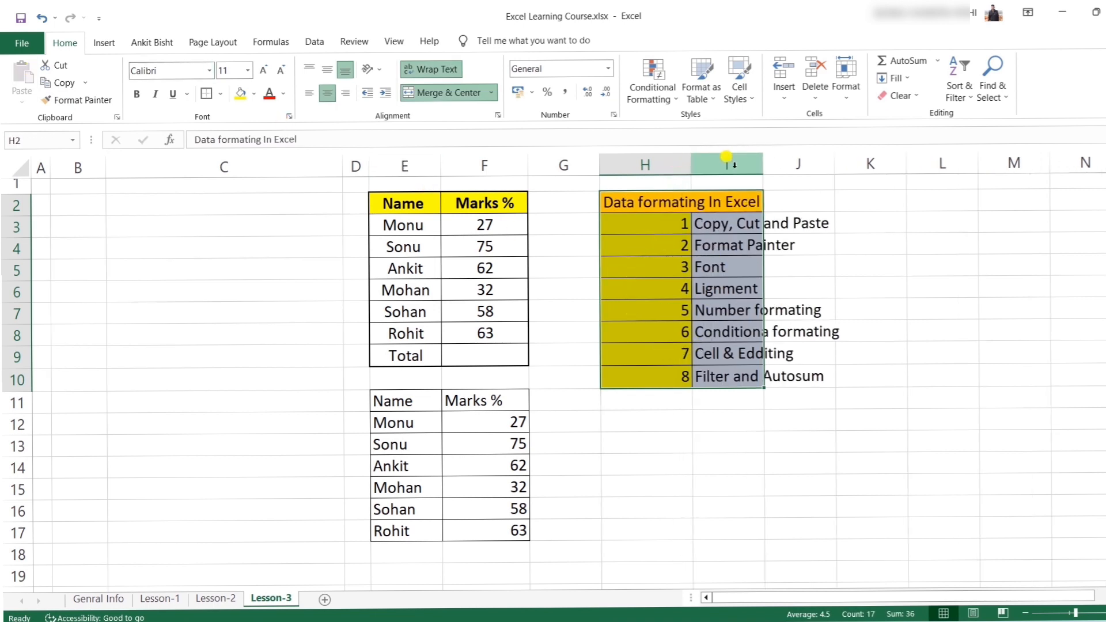
{"action": "left_click_drag", "start_coordinate": [763, 163], "coordinate": [846, 163]}
{"action": "left_click", "coordinate": [769, 464]}
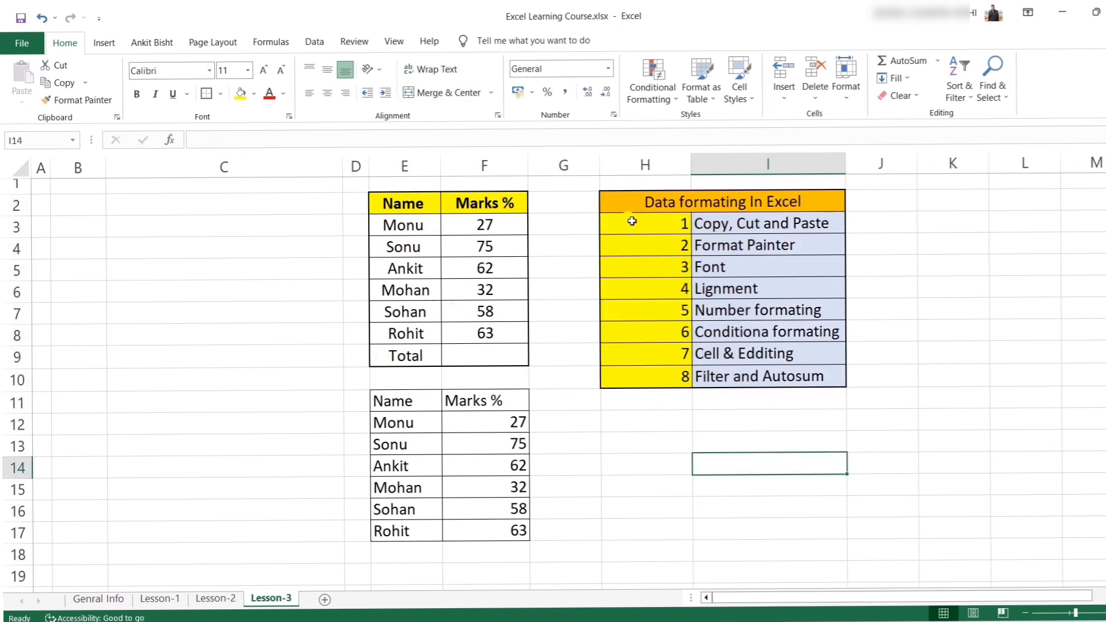
Step: Copy the "Data formating In Excel" table from H2:I10 and paste it back at cell B2
{"action": "left_click_drag", "start_coordinate": [610, 183], "coordinate": [728, 378]}
{"action": "left_click", "coordinate": [665, 416]}
{"action": "left_click", "coordinate": [616, 208]}
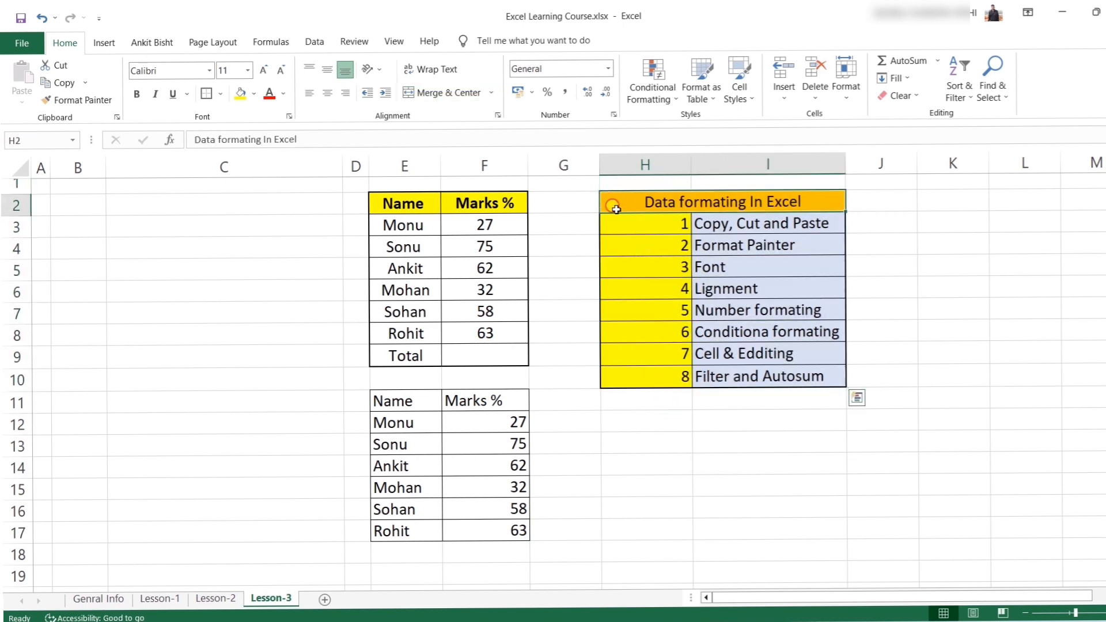
{"action": "left_click_drag", "start_coordinate": [615, 207], "coordinate": [647, 374]}
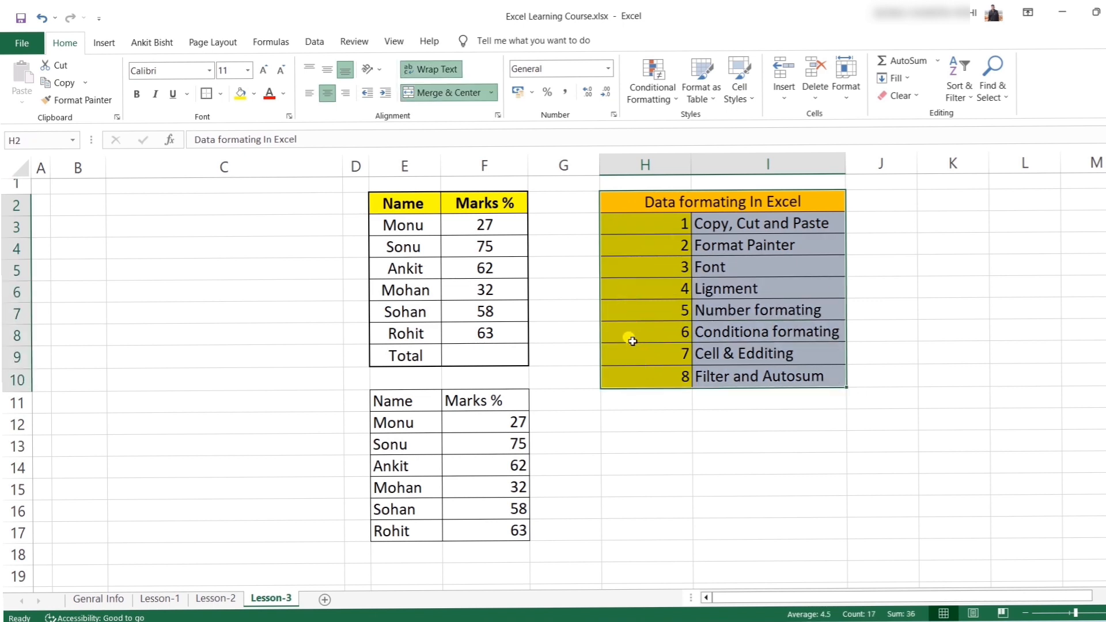
{"action": "left_click", "coordinate": [59, 83]}
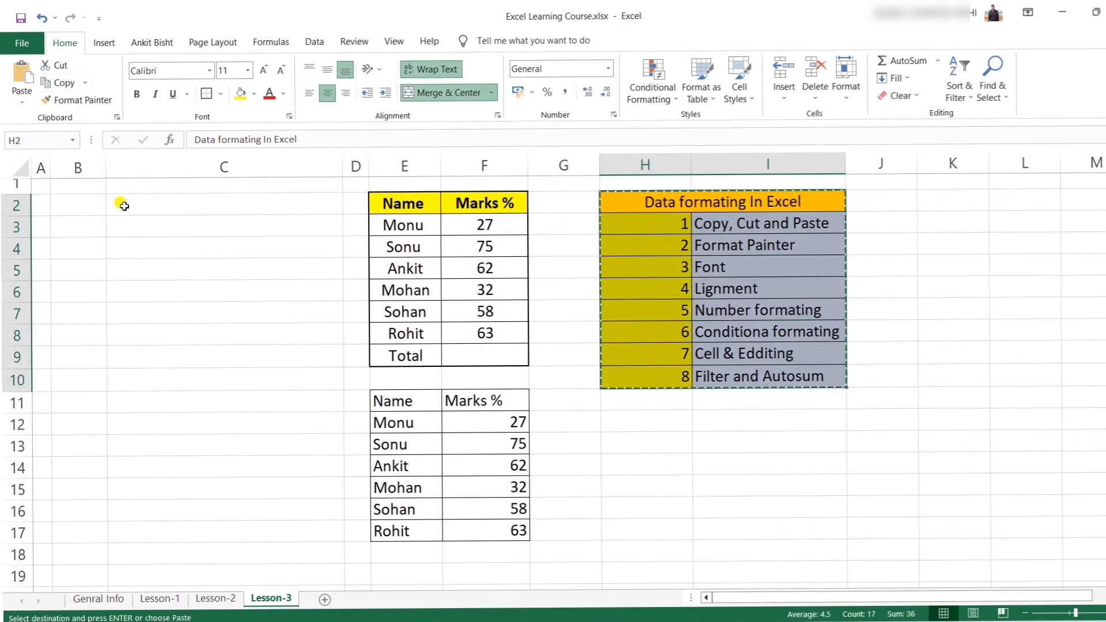
{"action": "left_click", "coordinate": [81, 207]}
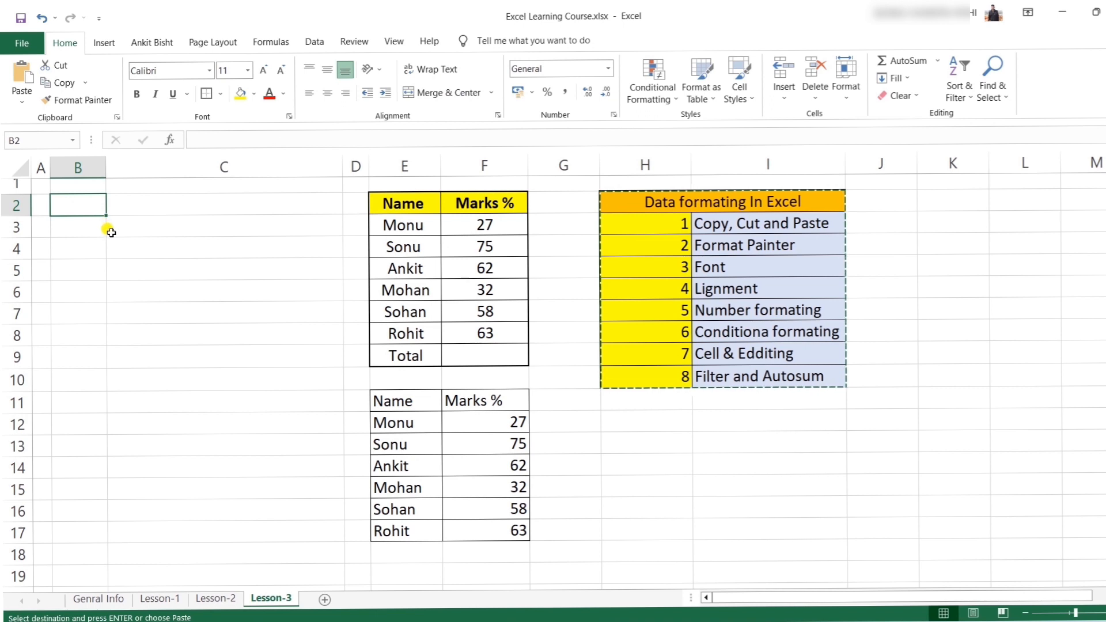
{"action": "key", "text": "ctrl+v"}
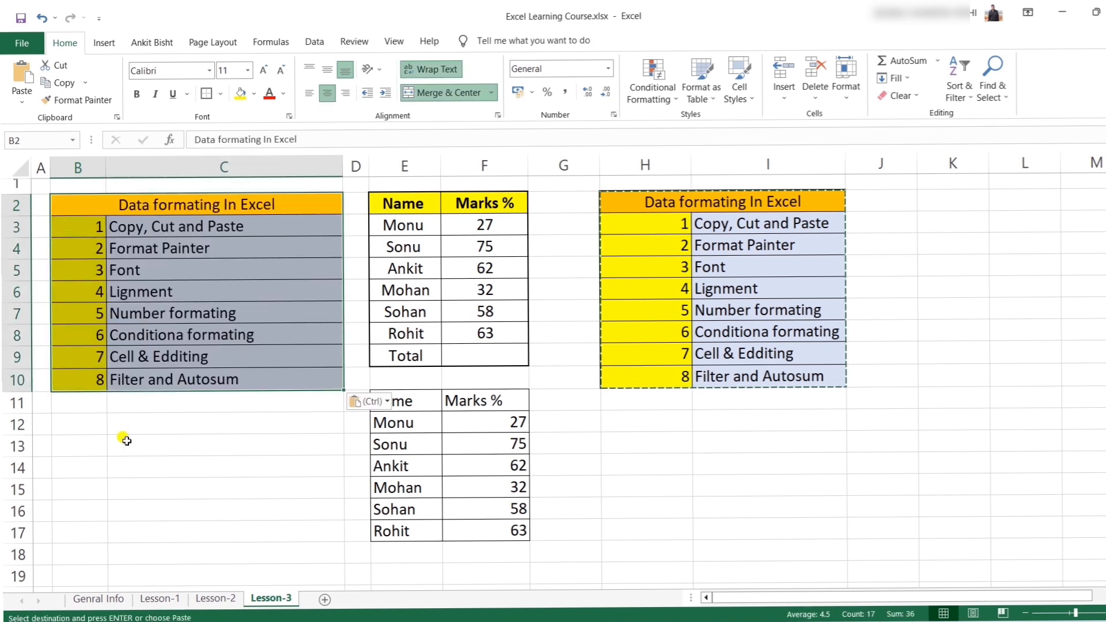
{"action": "left_click", "coordinate": [158, 509]}
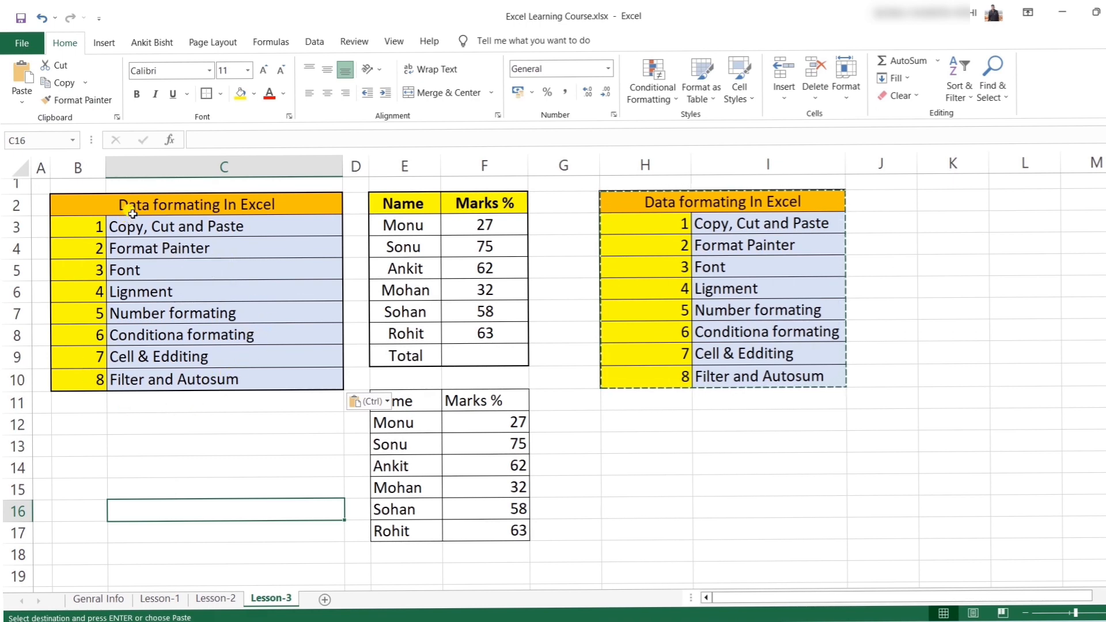
Step: Make the "Data formating In Excel" title in merged cell B2 bold
{"action": "left_click", "coordinate": [165, 205]}
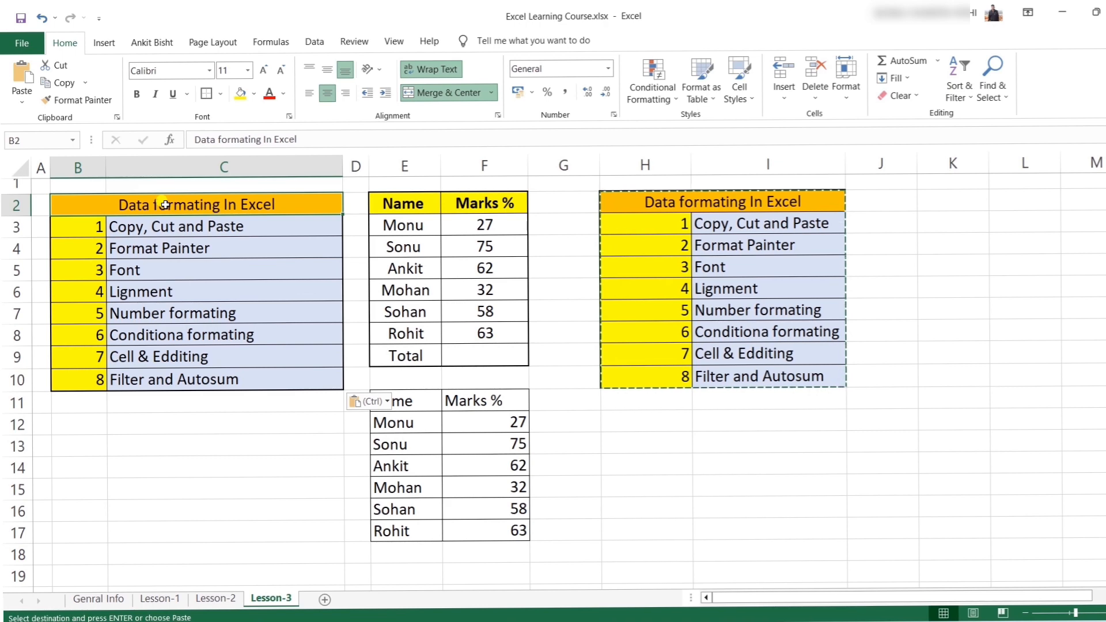
{"action": "left_click", "coordinate": [138, 95]}
{"action": "left_click_drag", "start_coordinate": [201, 513], "coordinate": [213, 487]}
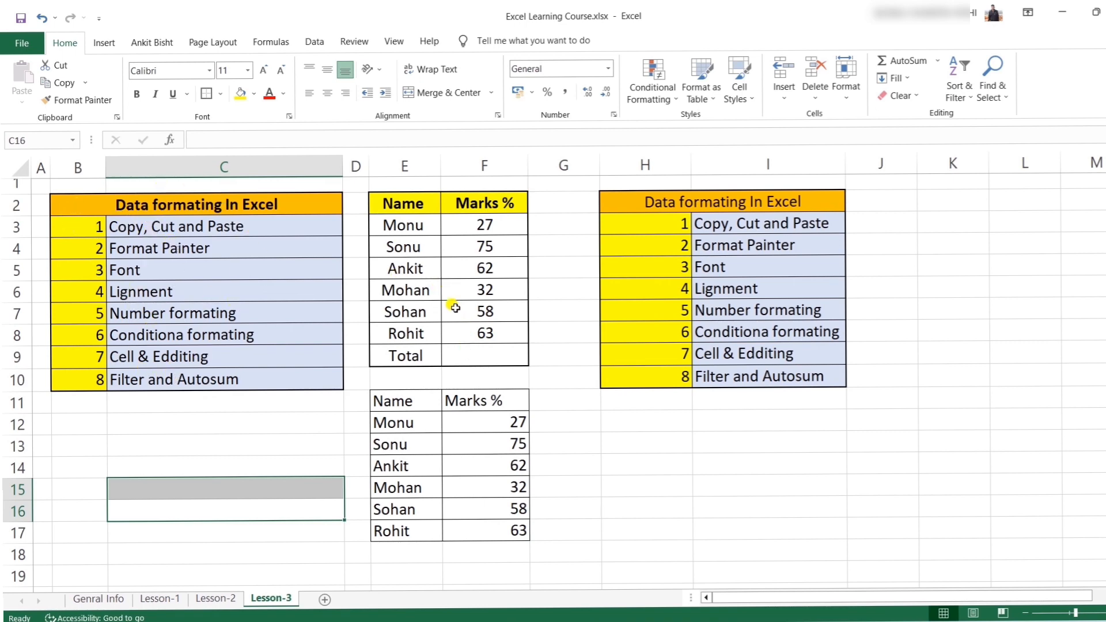
Step: Copy the formatting of C5:C10 with Format Painter onto the marks table rows E3:F9
{"action": "left_click_drag", "start_coordinate": [149, 262], "coordinate": [172, 379]}
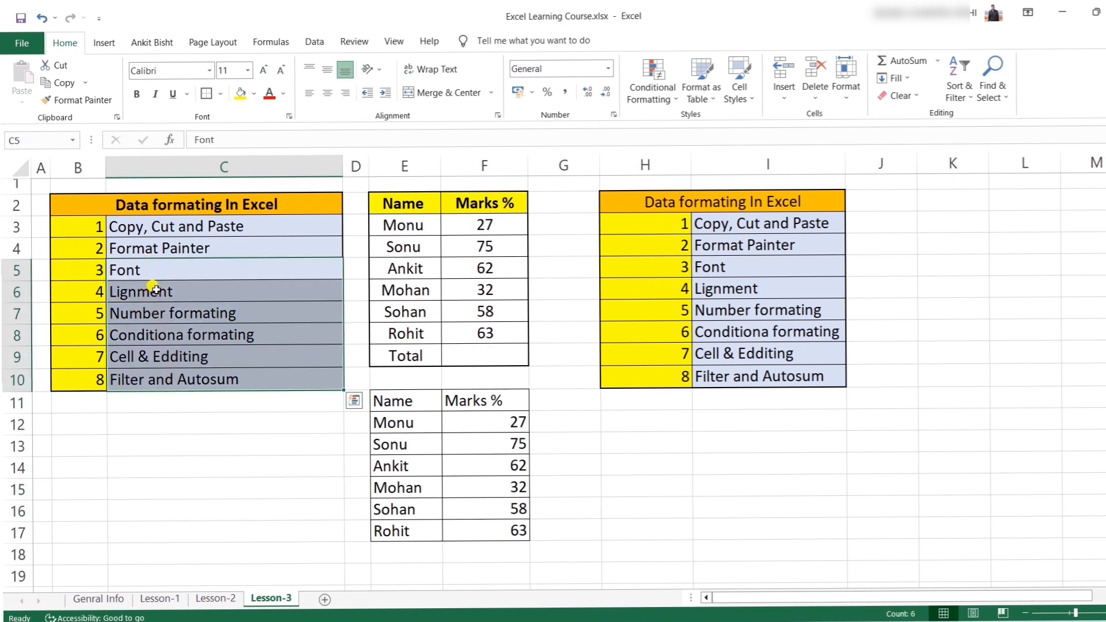
{"action": "left_click", "coordinate": [75, 102]}
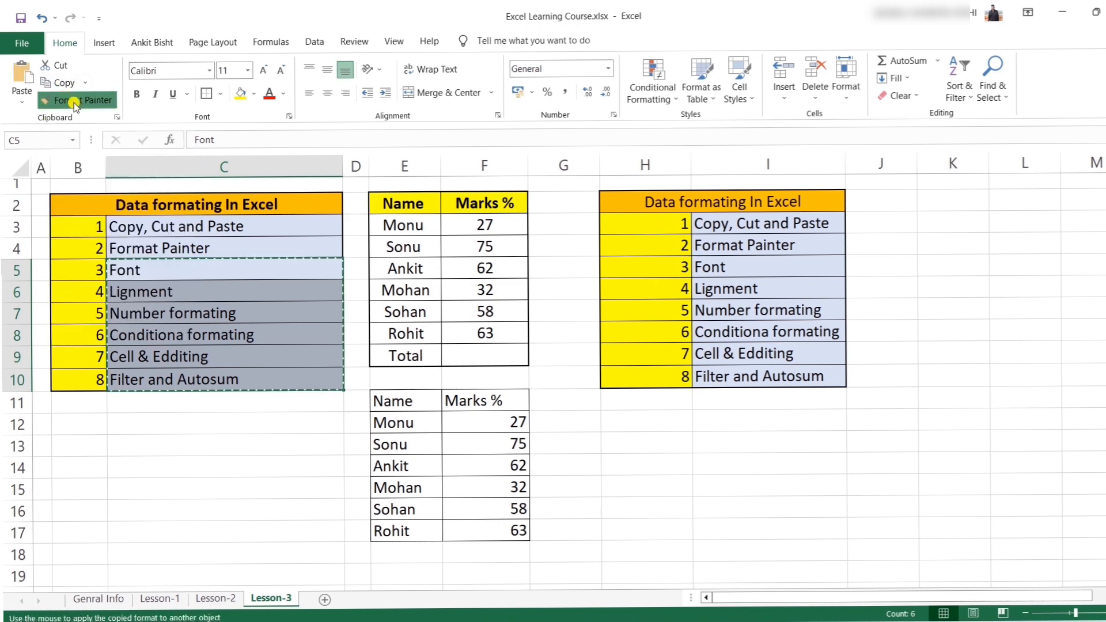
{"action": "mouse_move", "coordinate": [383, 223]}
{"action": "left_mouse_down"}
{"action": "mouse_move", "coordinate": [397, 264]}
{"action": "mouse_move", "coordinate": [465, 316]}
{"action": "mouse_move", "coordinate": [466, 354]}
{"action": "left_mouse_up"}
{"action": "left_click", "coordinate": [575, 458]}
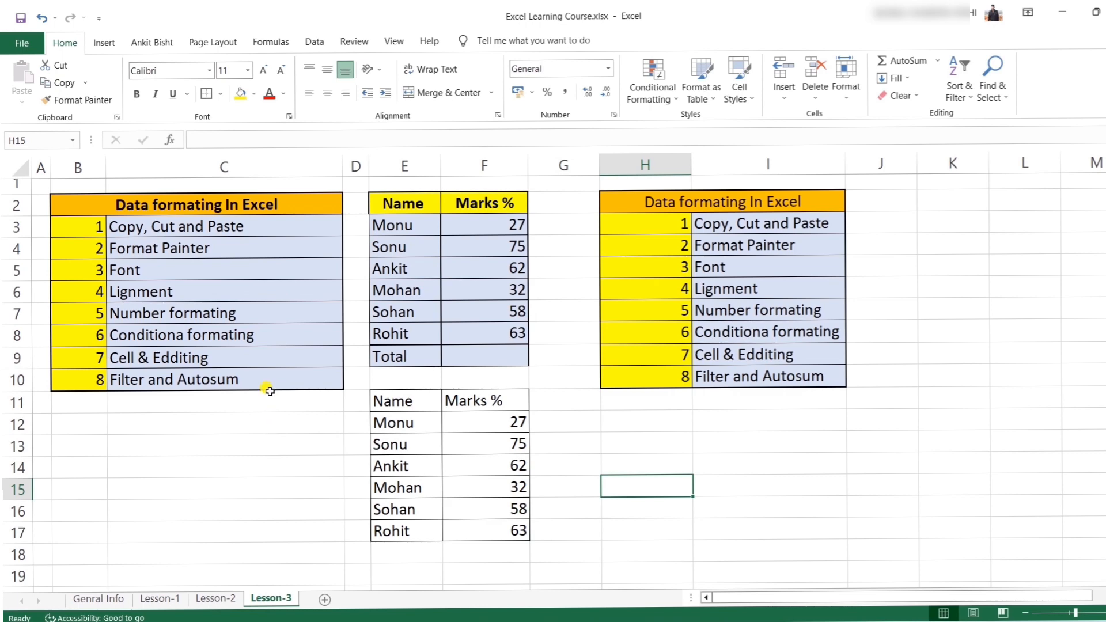
Step: Change the font of the names in E3:E8 to Arial Narrow
{"action": "left_click", "coordinate": [210, 70]}
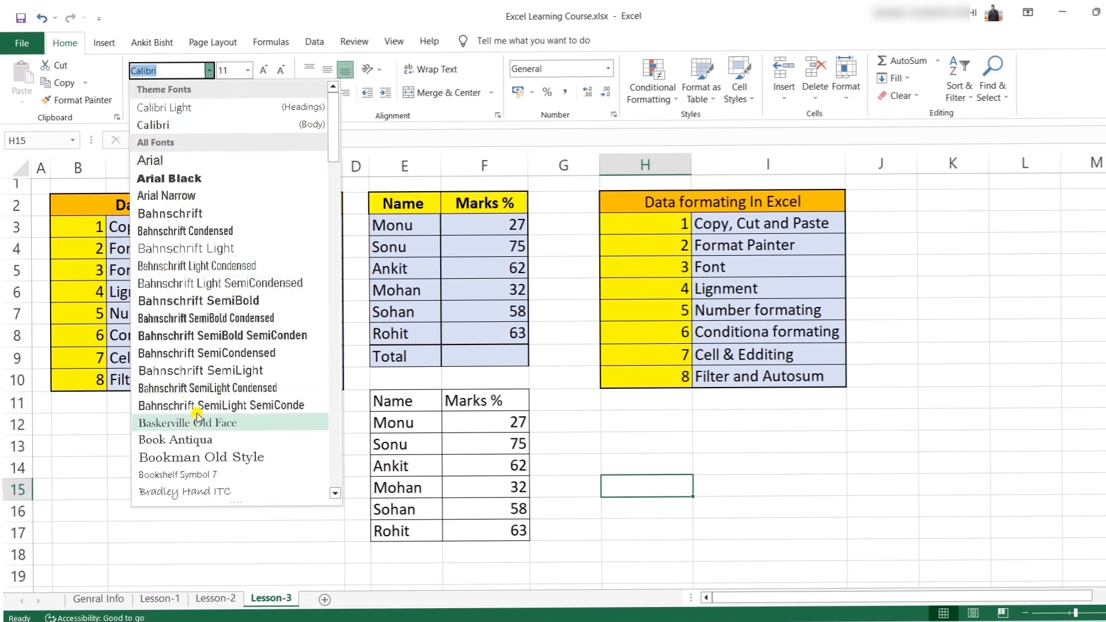
{"action": "left_click", "coordinate": [121, 452]}
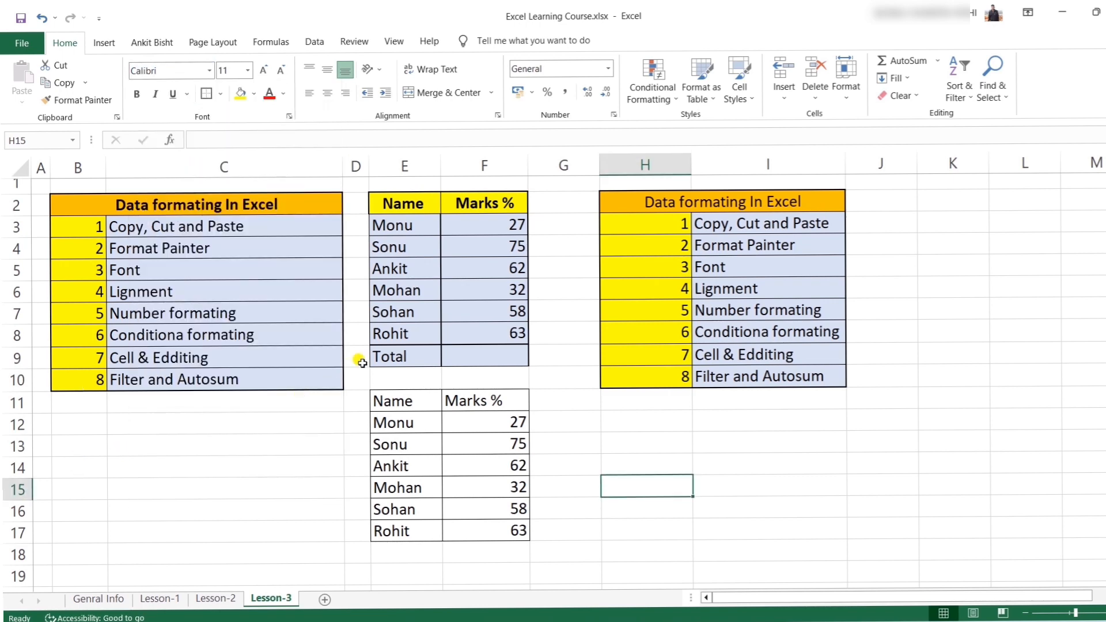
{"action": "left_click_drag", "start_coordinate": [393, 226], "coordinate": [391, 325]}
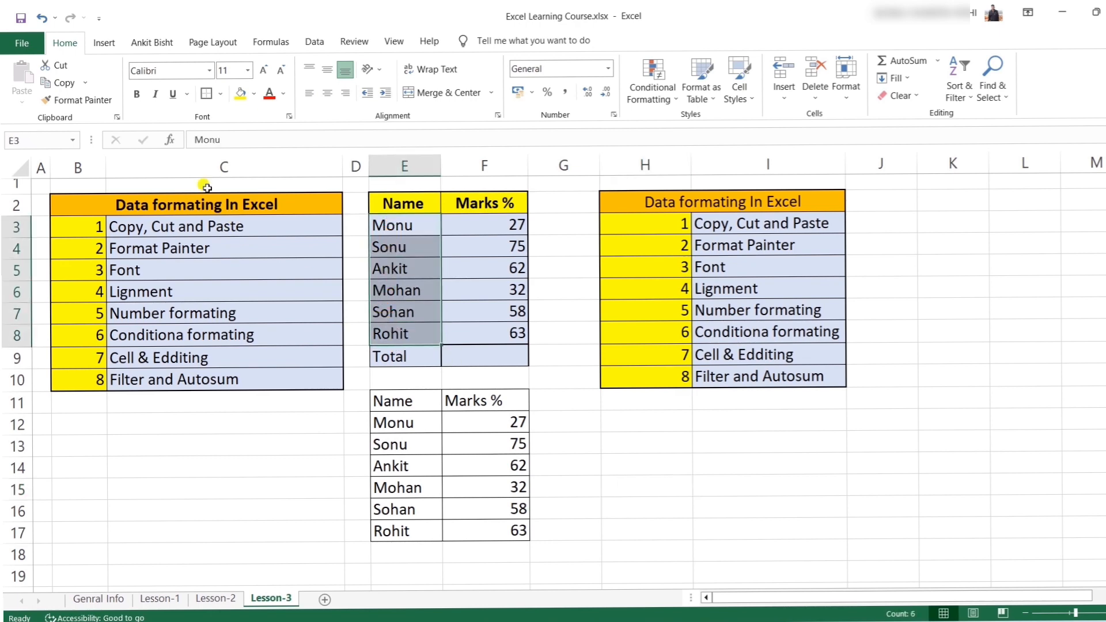
{"action": "left_click", "coordinate": [208, 71]}
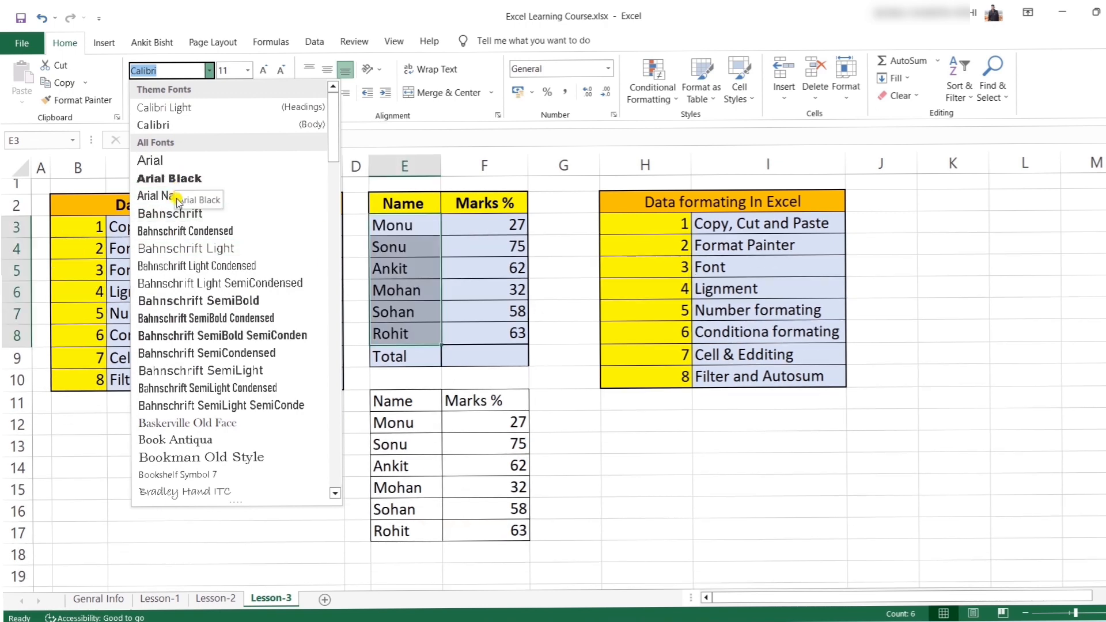
{"action": "left_click", "coordinate": [155, 196]}
{"action": "left_click", "coordinate": [224, 466]}
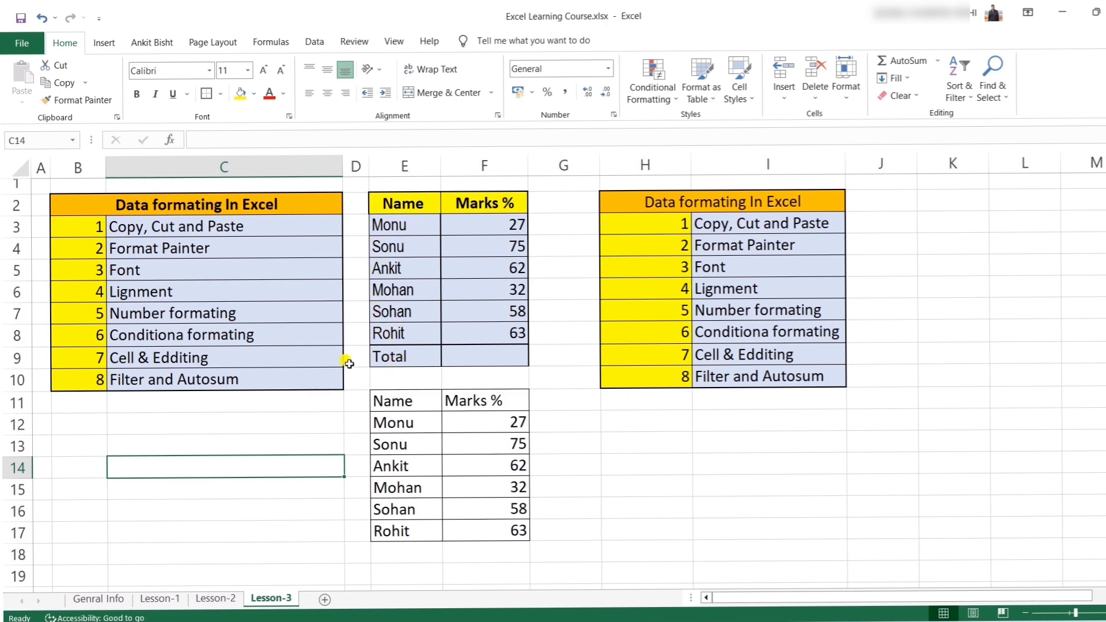
Step: Try italic on the name in cell E3, switch it off again and underline the text instead
{"action": "left_click", "coordinate": [398, 230]}
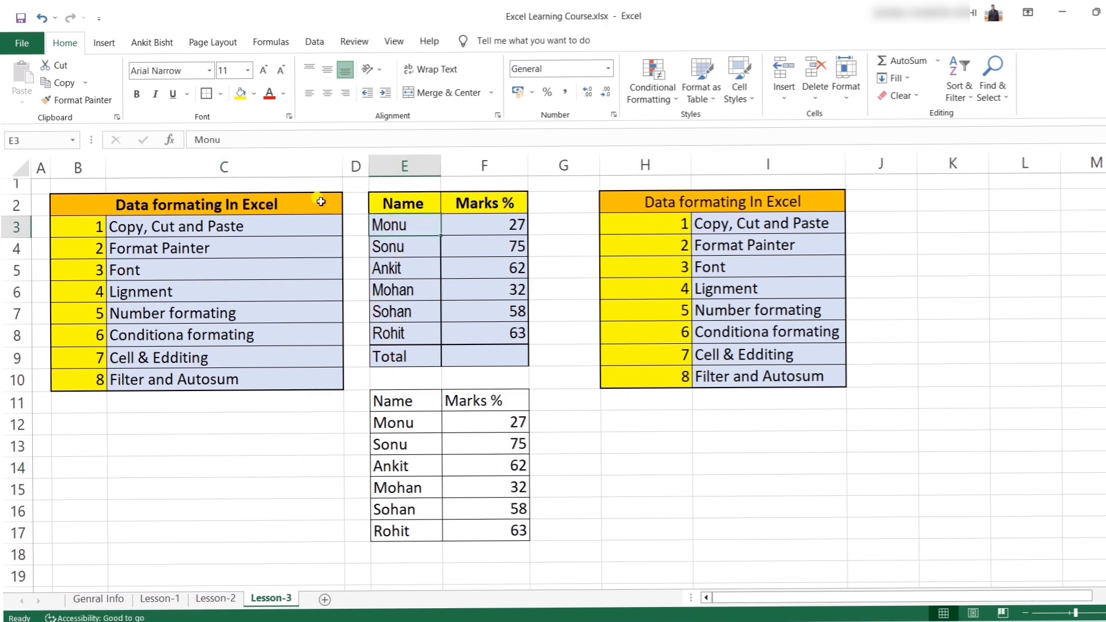
{"action": "left_click", "coordinate": [154, 95]}
{"action": "left_click", "coordinate": [153, 95]}
{"action": "left_click", "coordinate": [291, 449]}
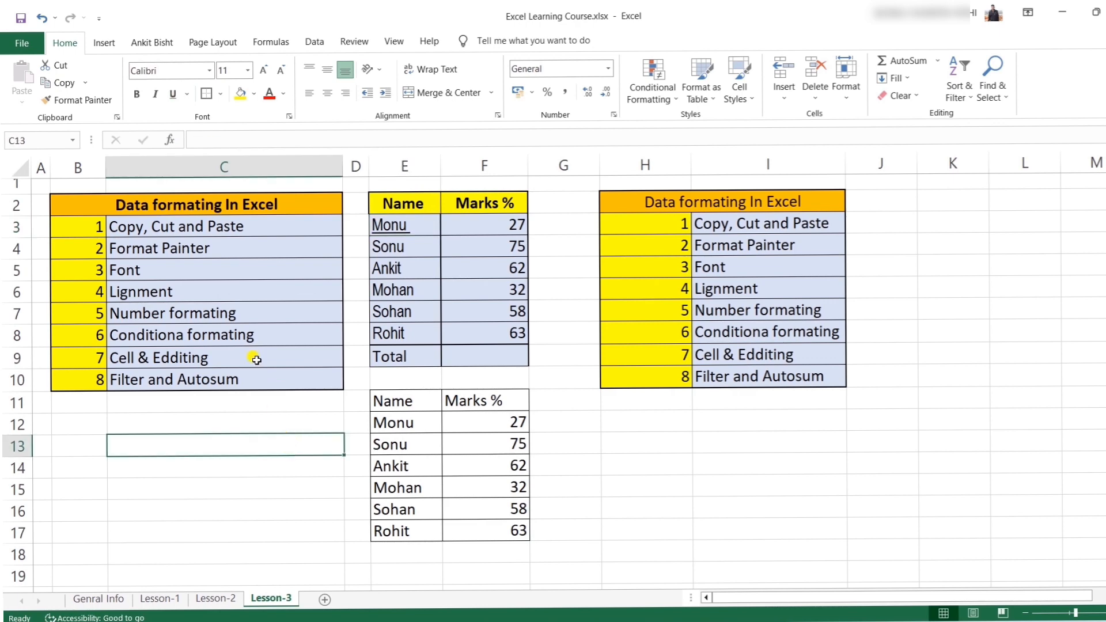
Step: Enter the sample text fndsjkf and sdjofis in E22:F22, and dskfnk and sfs in E23:F23
{"action": "left_click", "coordinate": [220, 93]}
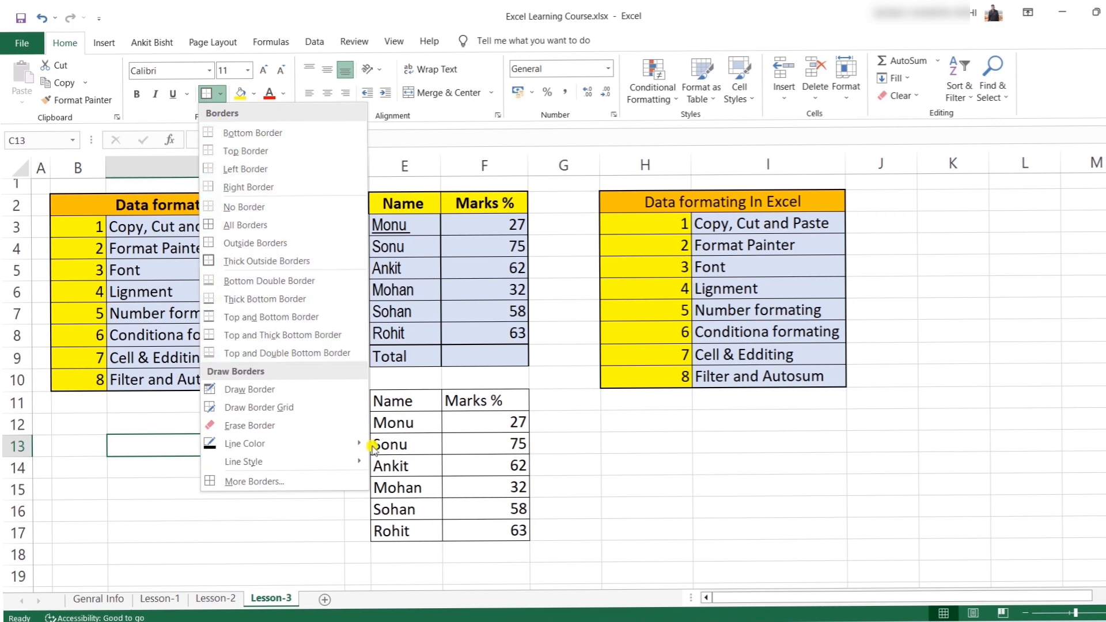
{"action": "left_click", "coordinate": [656, 535]}
{"action": "scroll", "coordinate": [289, 510], "scroll_direction": "down", "scroll_amount": 2}
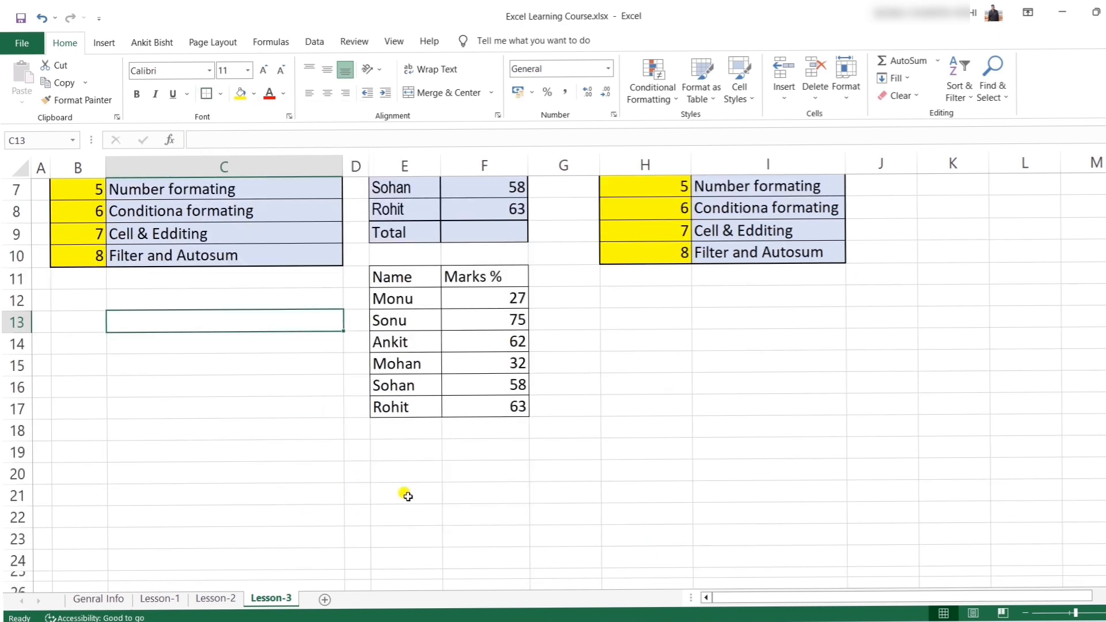
{"action": "left_click", "coordinate": [407, 516]}
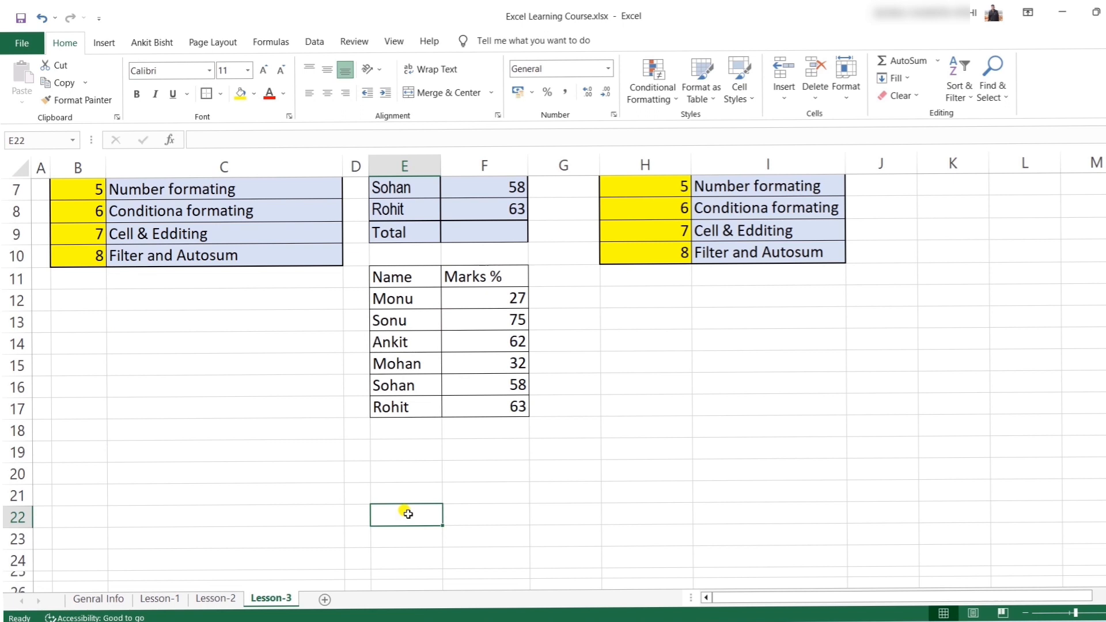
{"action": "type", "text": "fndsjkf"}
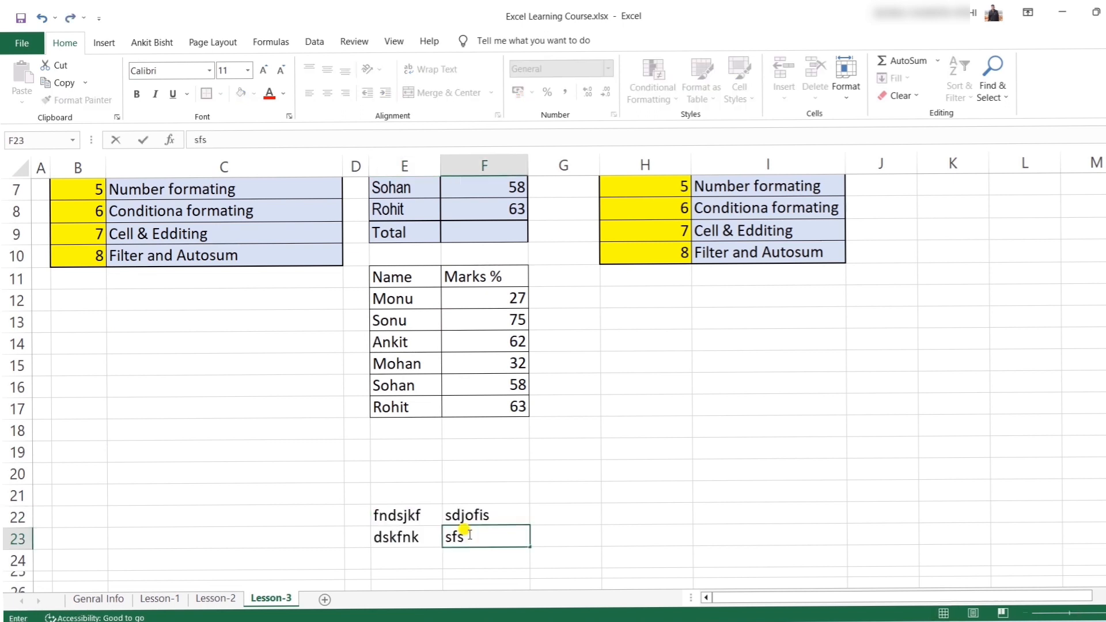
{"action": "left_click", "coordinate": [700, 471]}
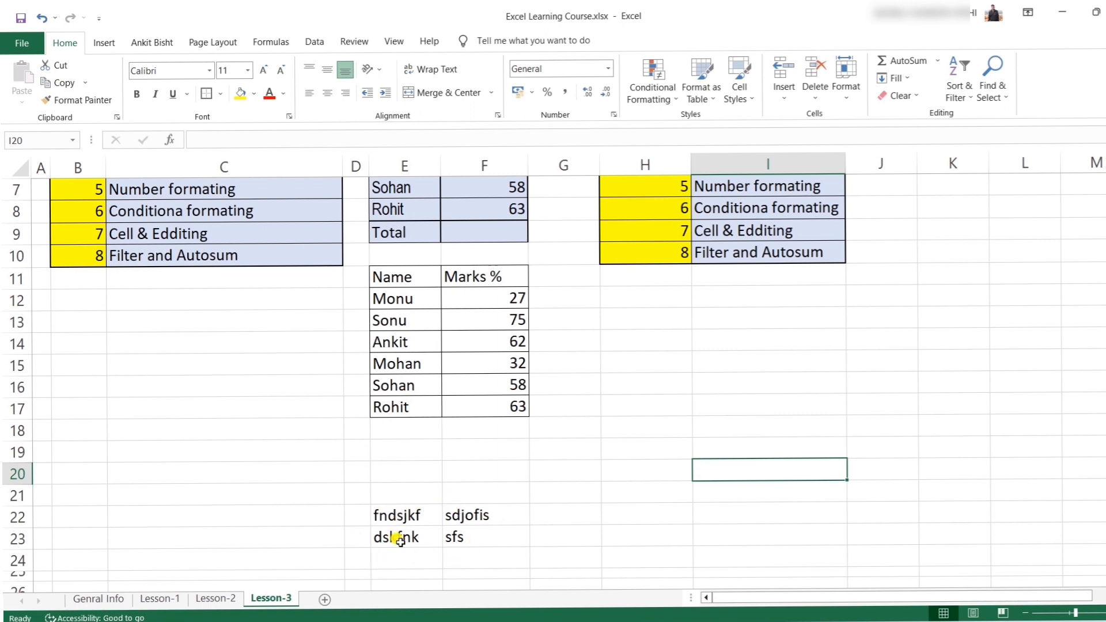
Step: Apply All Borders to the sample text block E22:F23
{"action": "left_click_drag", "start_coordinate": [383, 511], "coordinate": [458, 540]}
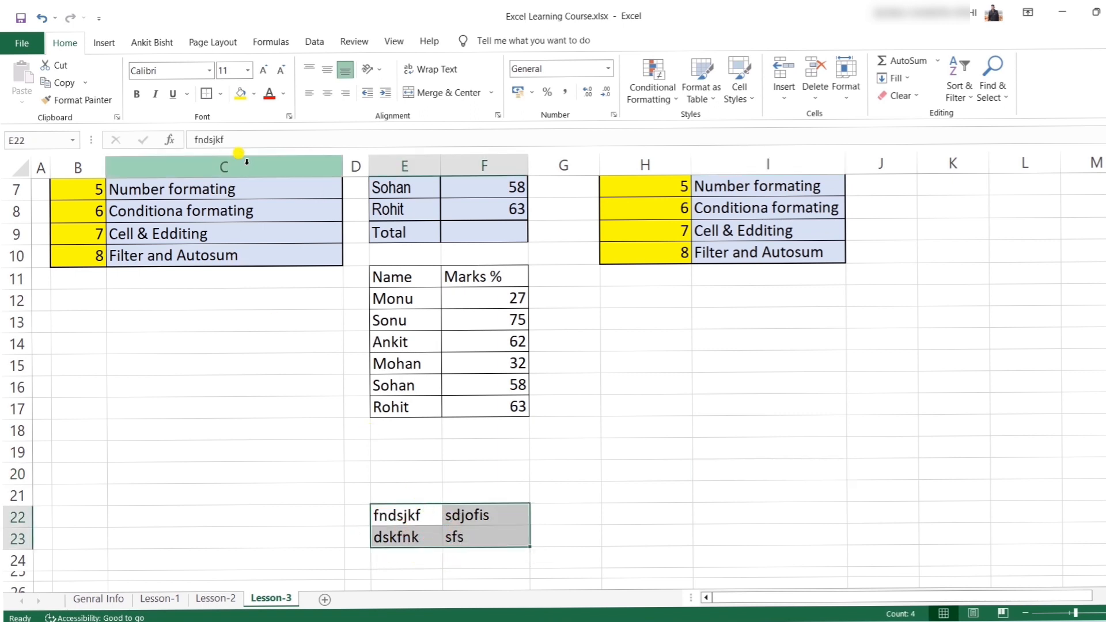
{"action": "left_click", "coordinate": [221, 93]}
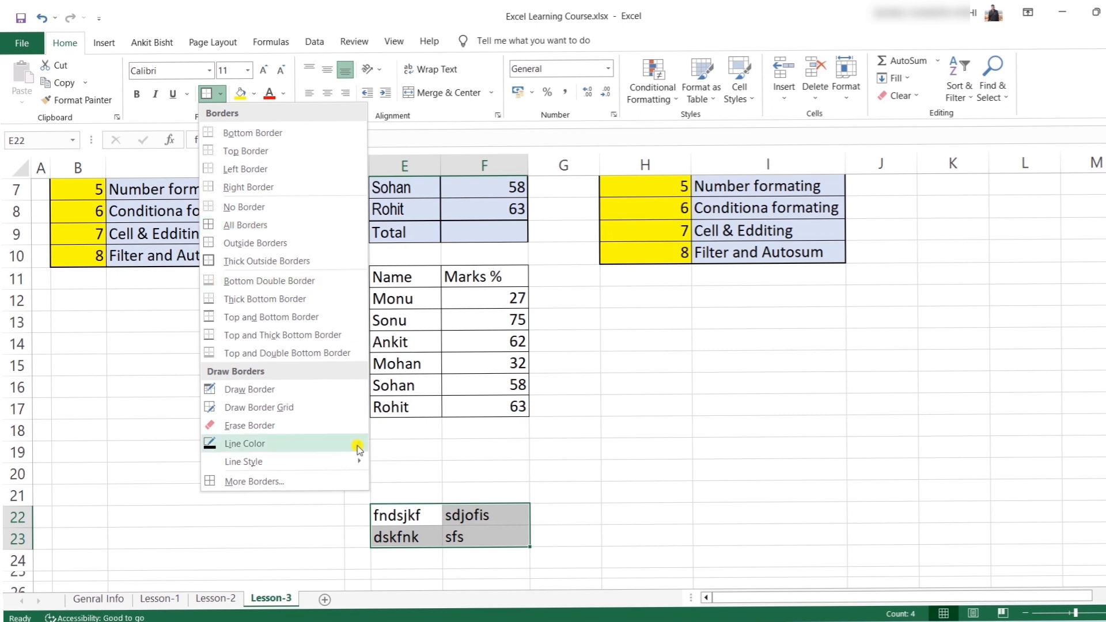
{"action": "left_click", "coordinate": [232, 228]}
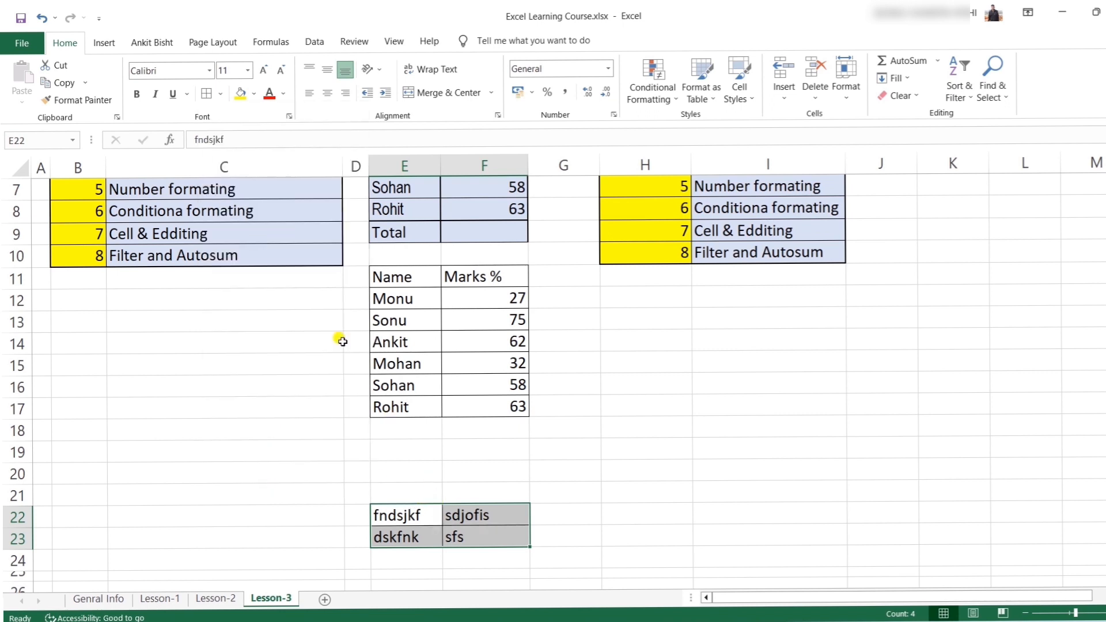
{"action": "left_click", "coordinate": [484, 451]}
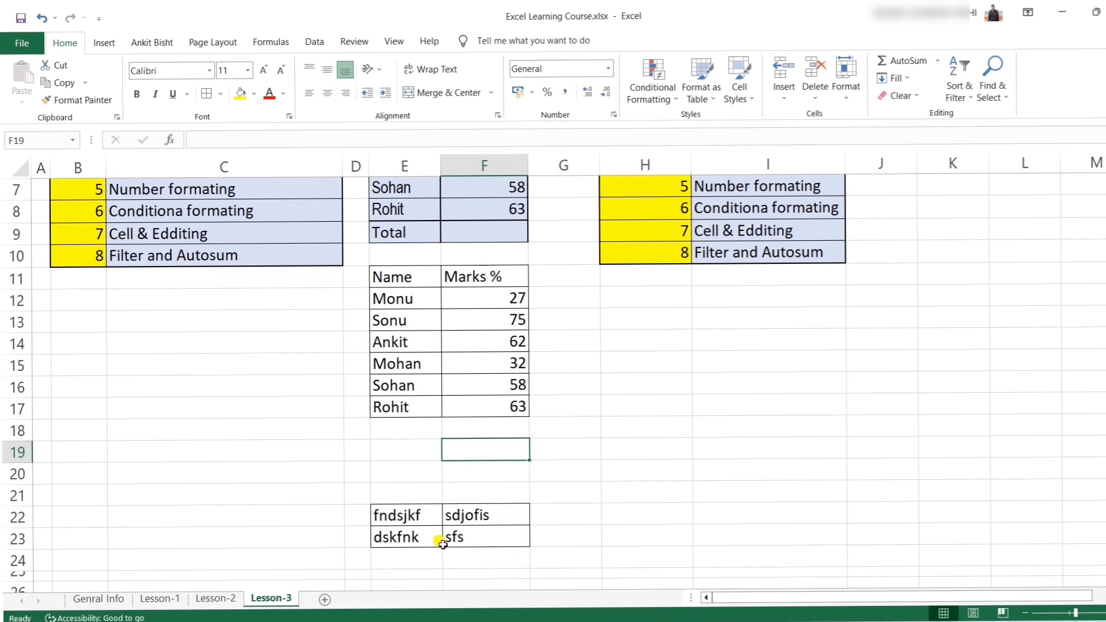
Step: Remove all borders from the sample text block E22:F23
{"action": "left_click_drag", "start_coordinate": [376, 510], "coordinate": [481, 536]}
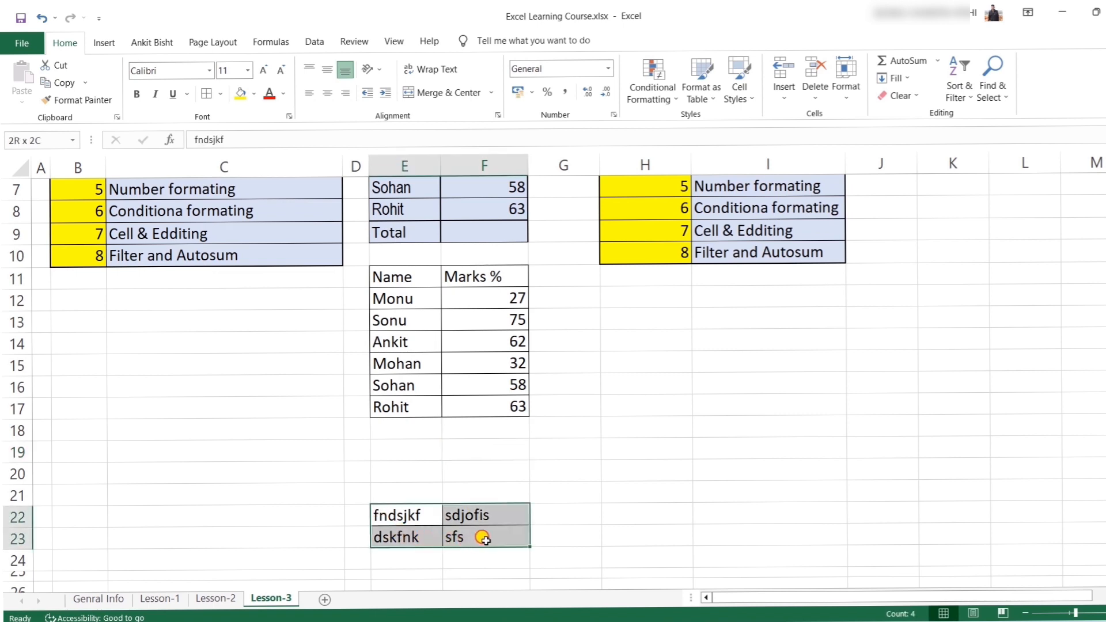
{"action": "left_click", "coordinate": [220, 94]}
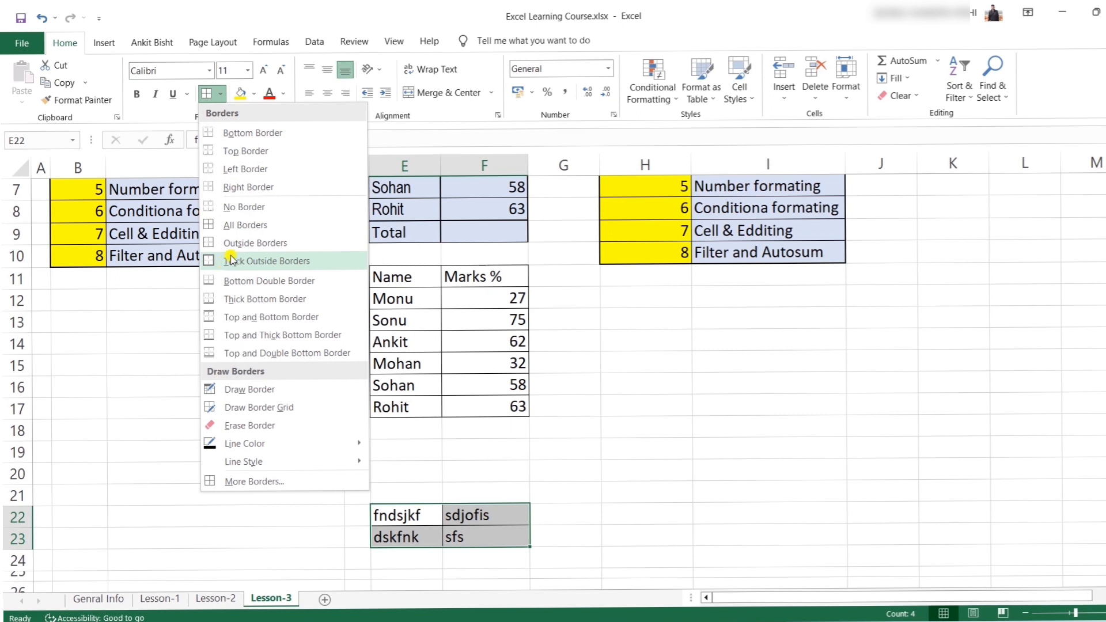
{"action": "left_click", "coordinate": [251, 208]}
{"action": "left_click", "coordinate": [290, 453]}
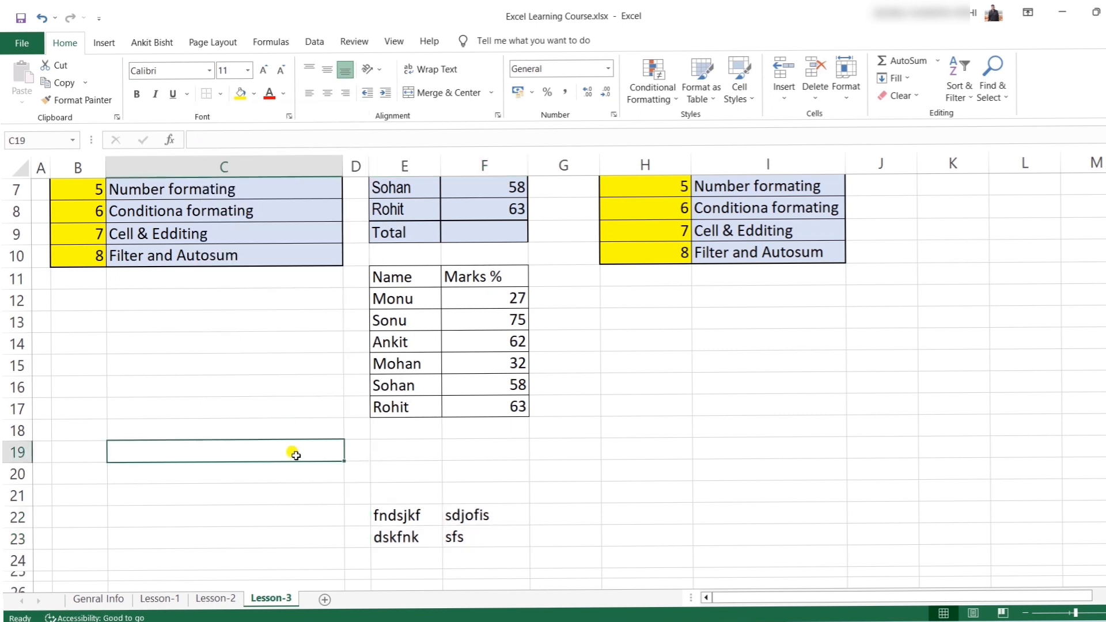
{"action": "left_click_drag", "start_coordinate": [392, 514], "coordinate": [403, 536]}
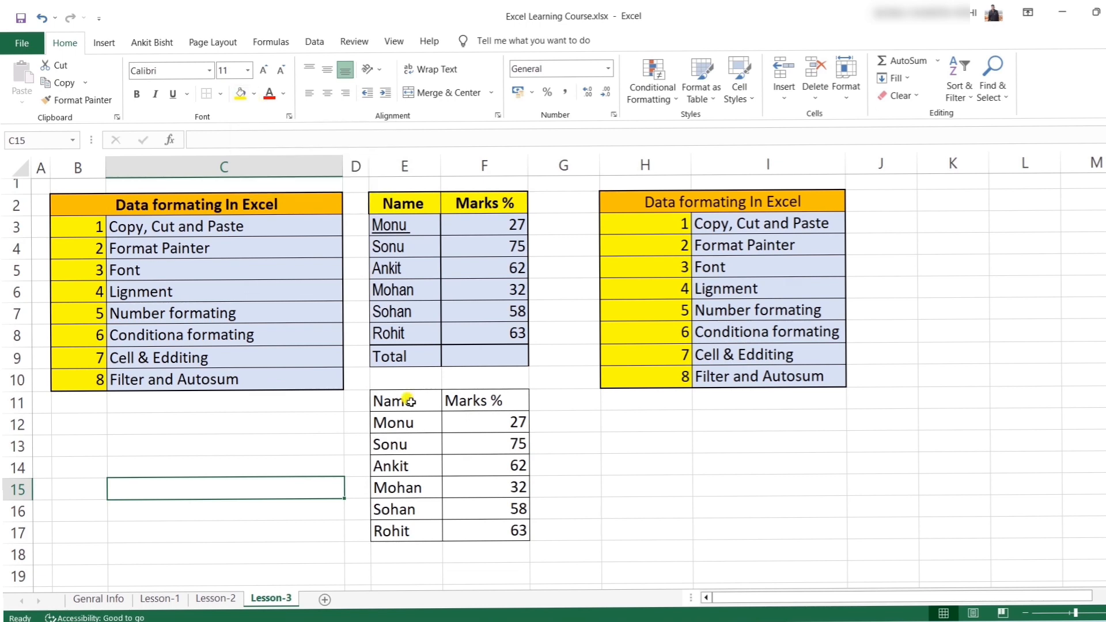
Step: Fill the unformatted Name and Marks % table in E11:F17 with a light gold theme colour
{"action": "left_click_drag", "start_coordinate": [409, 400], "coordinate": [472, 531]}
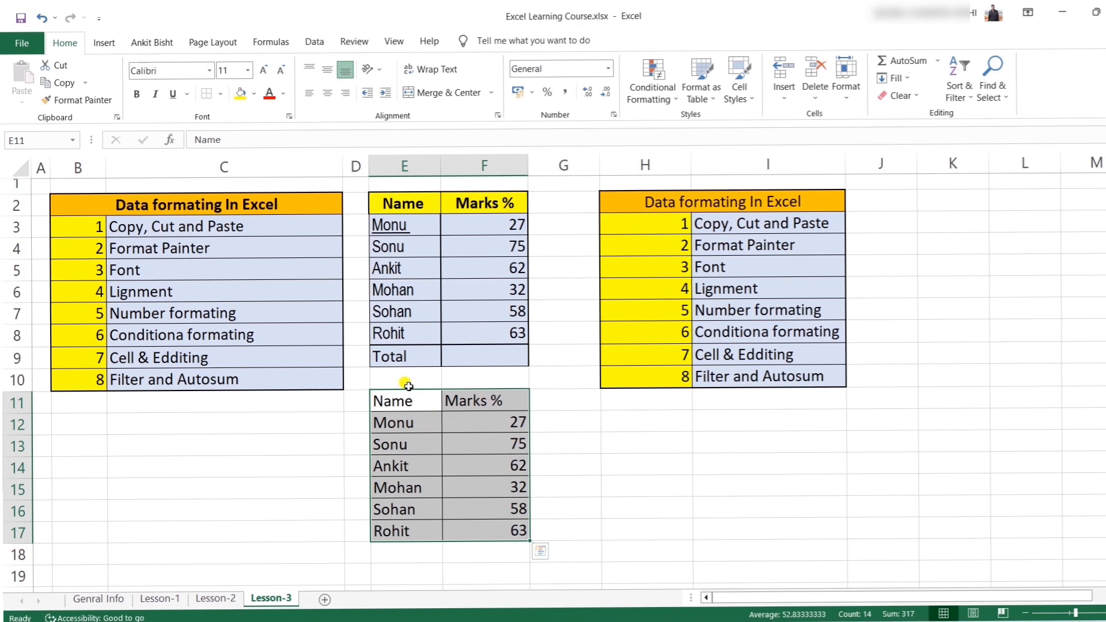
{"action": "left_click", "coordinate": [253, 95]}
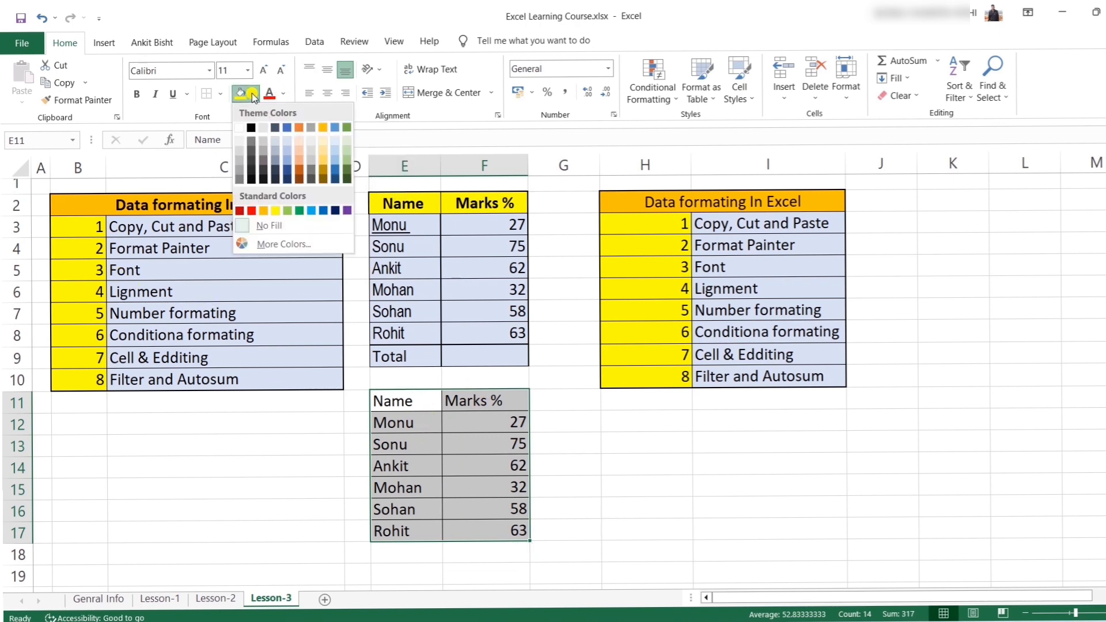
{"action": "left_click", "coordinate": [323, 166]}
{"action": "left_click", "coordinate": [429, 465]}
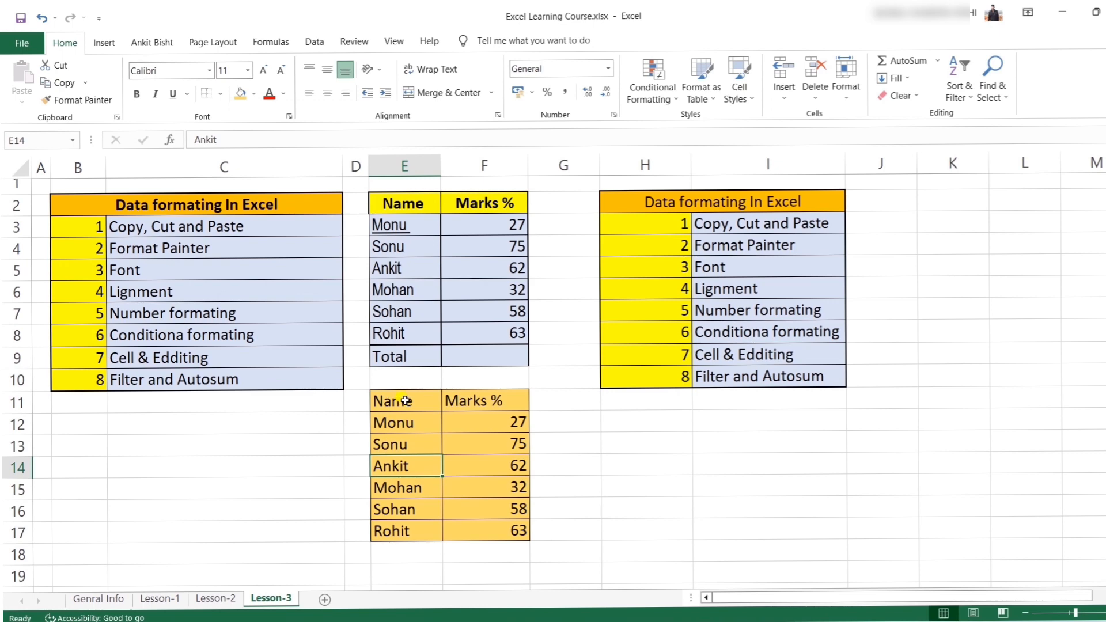
Step: Change the font colour of the table in E11:F17 to green
{"action": "left_click_drag", "start_coordinate": [406, 397], "coordinate": [506, 533]}
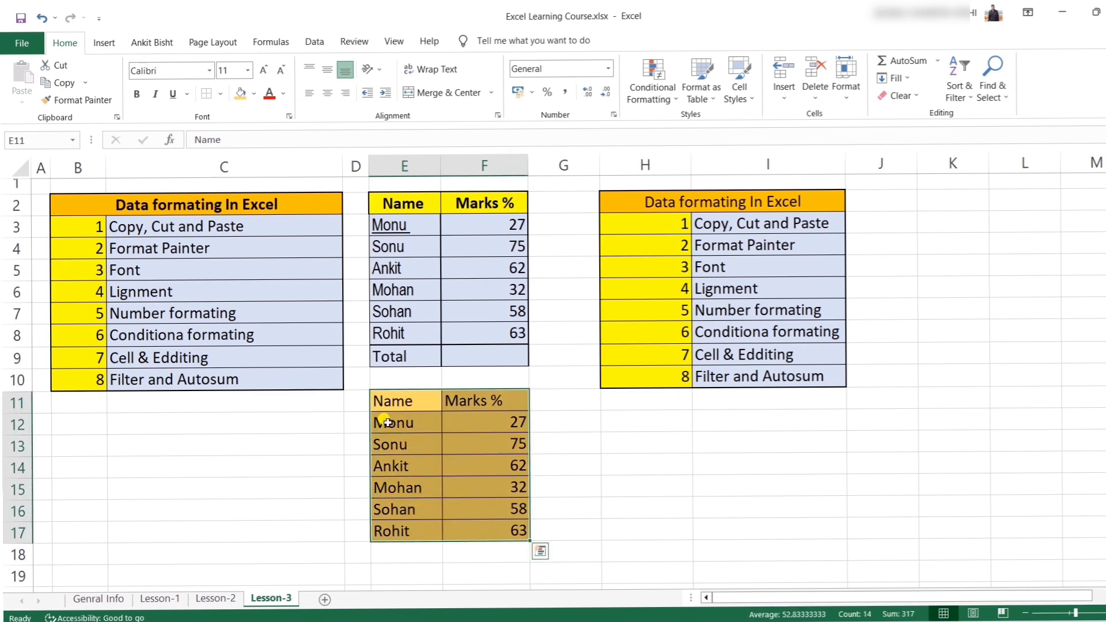
{"action": "left_click", "coordinate": [283, 100]}
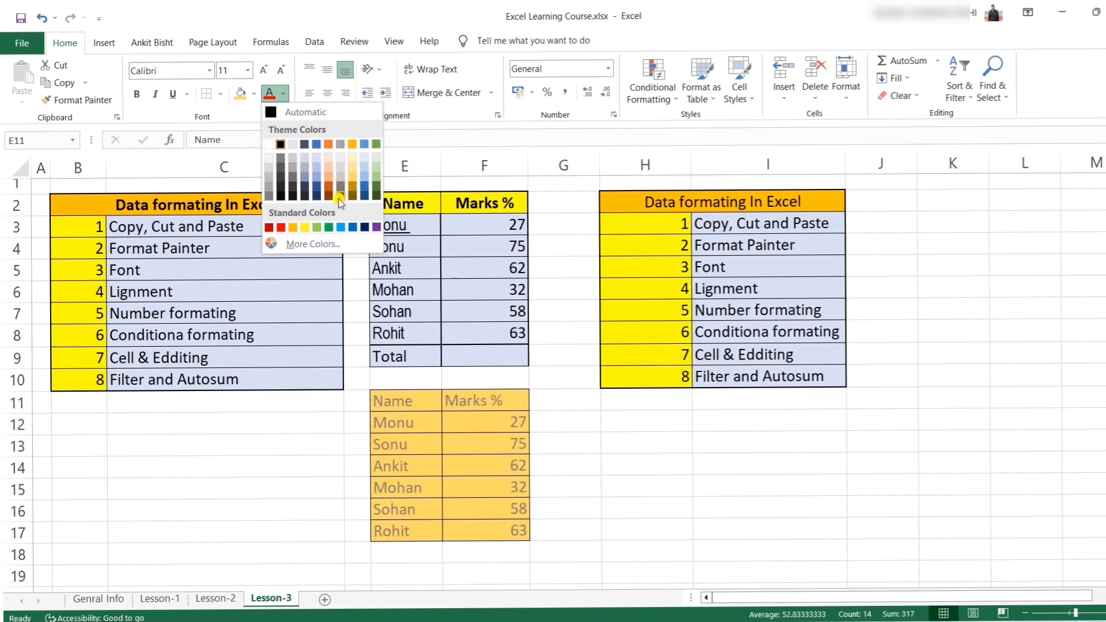
{"action": "left_click", "coordinate": [316, 227]}
{"action": "left_click", "coordinate": [646, 529]}
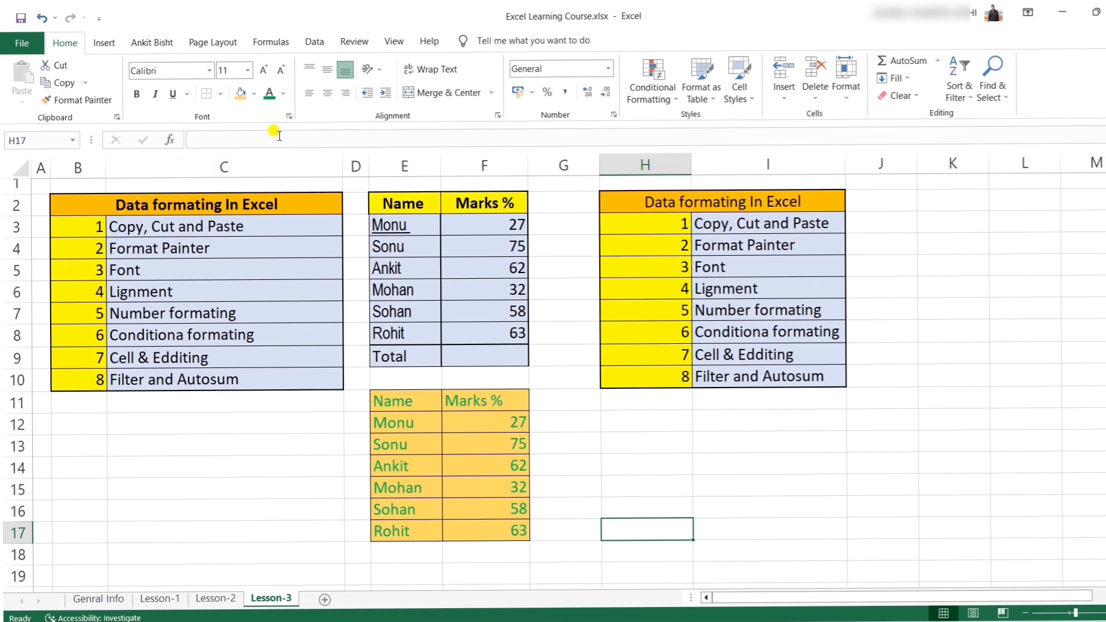
Step: Try reducing the font size of the whole table in E11:F17 to 9
{"action": "left_click", "coordinate": [280, 71]}
{"action": "left_click", "coordinate": [280, 72]}
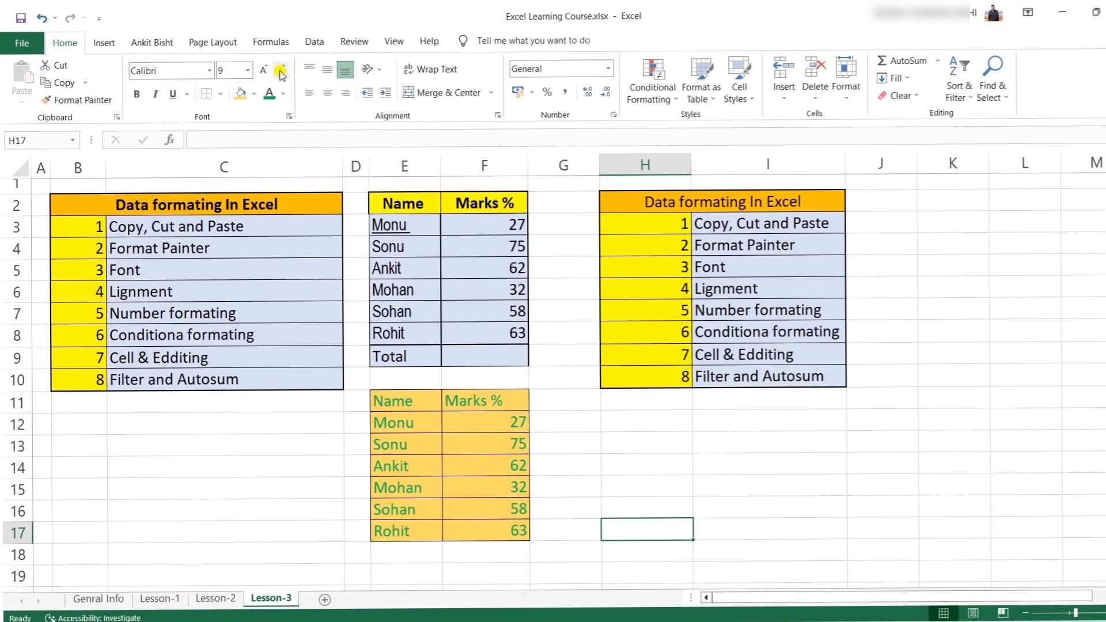
{"action": "left_click", "coordinate": [405, 464]}
{"action": "key", "text": "ctrl+a"}
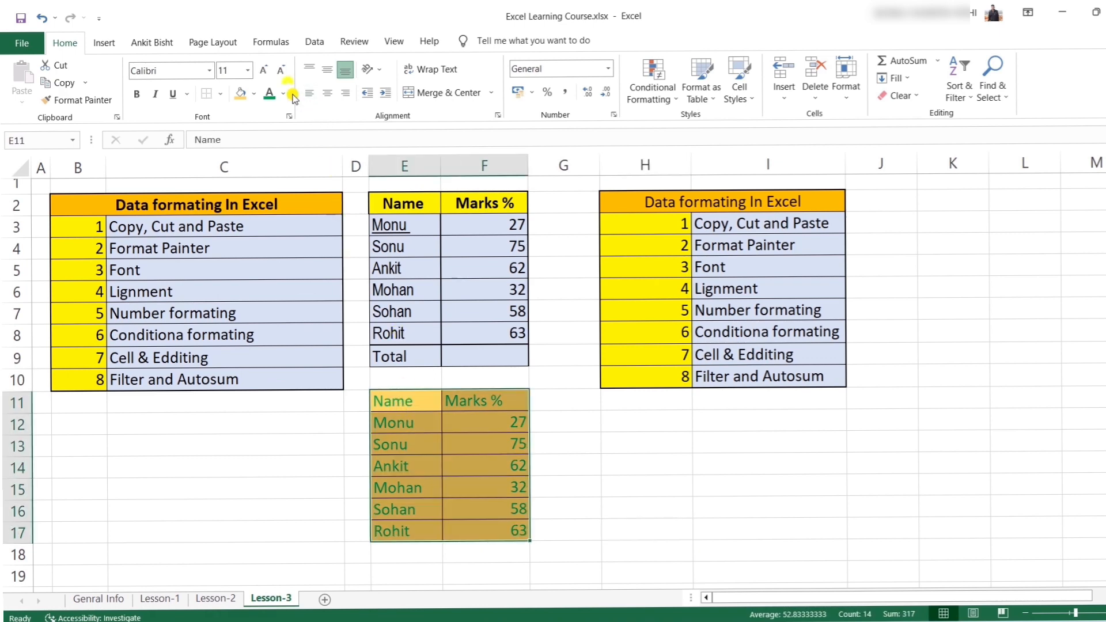
{"action": "left_click", "coordinate": [282, 72]}
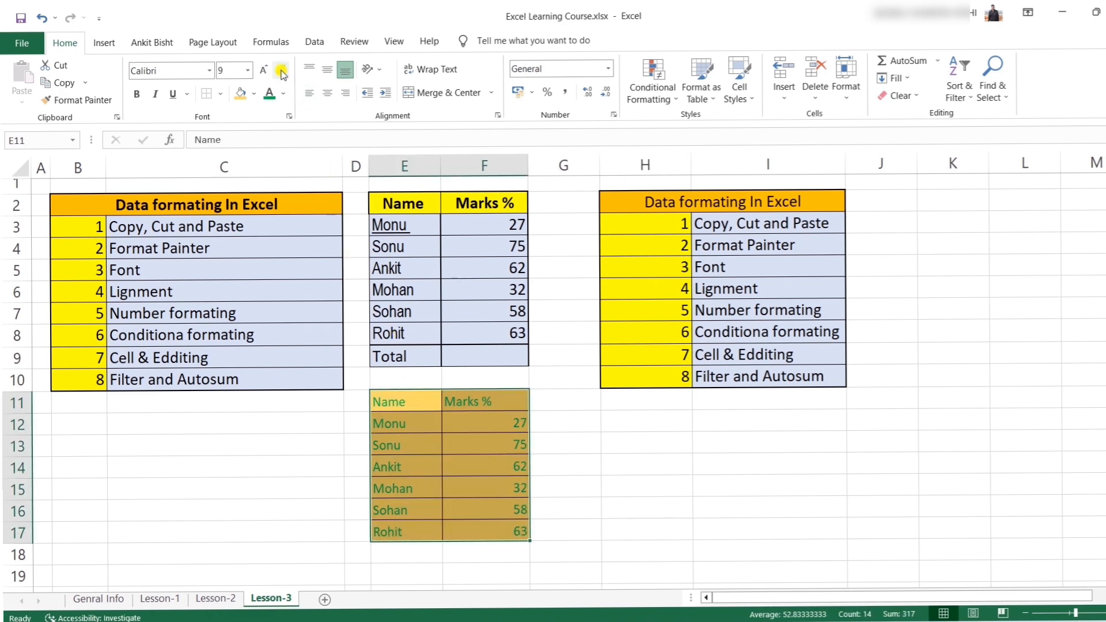
Step: Increase the font size of the table in E11:F17 stepwise to 16
{"action": "left_click", "coordinate": [263, 70]}
{"action": "left_click", "coordinate": [264, 69]}
{"action": "left_click", "coordinate": [263, 70]}
{"action": "left_click", "coordinate": [264, 70]}
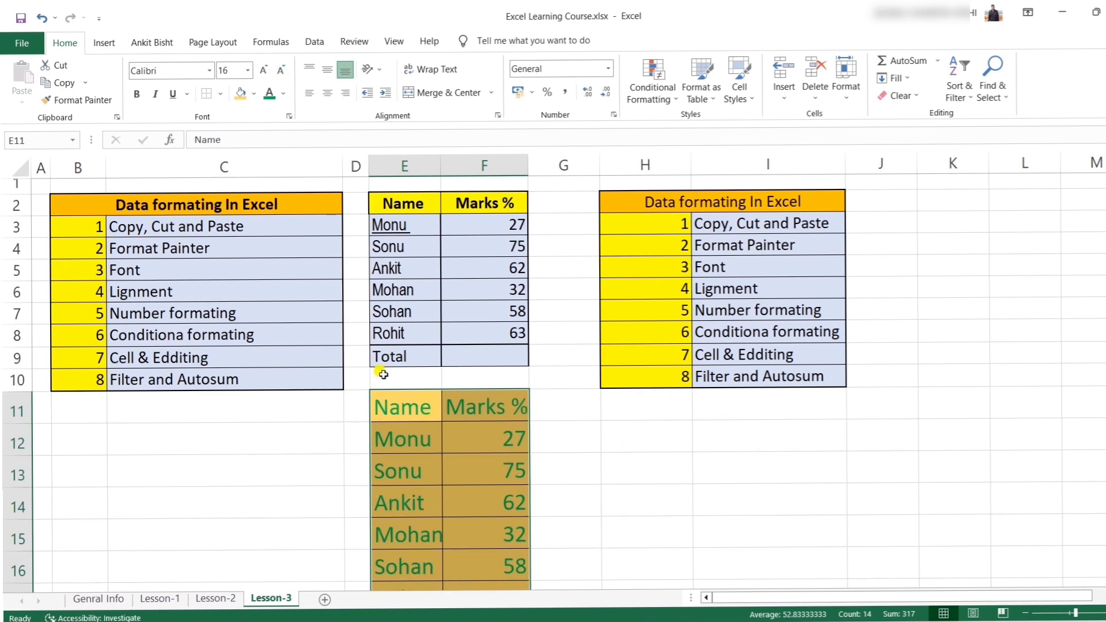
Step: Enter the sample numbers 1 and 12 in H12:I12, and 22 and 4 in H13:I13
{"action": "left_click", "coordinate": [646, 467]}
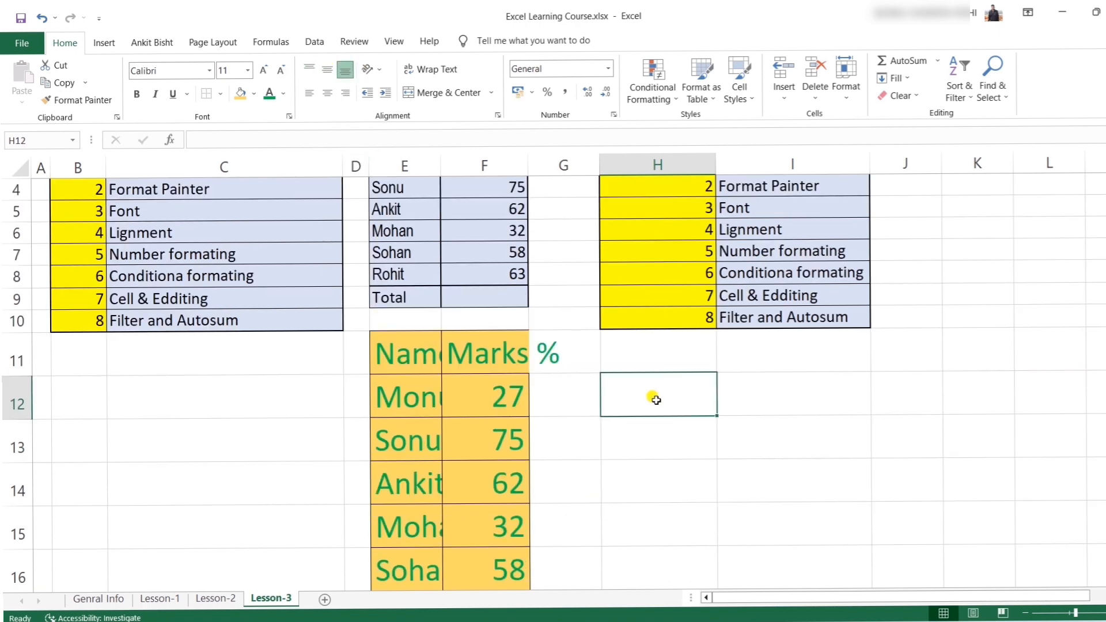
{"action": "type", "text": "1"}
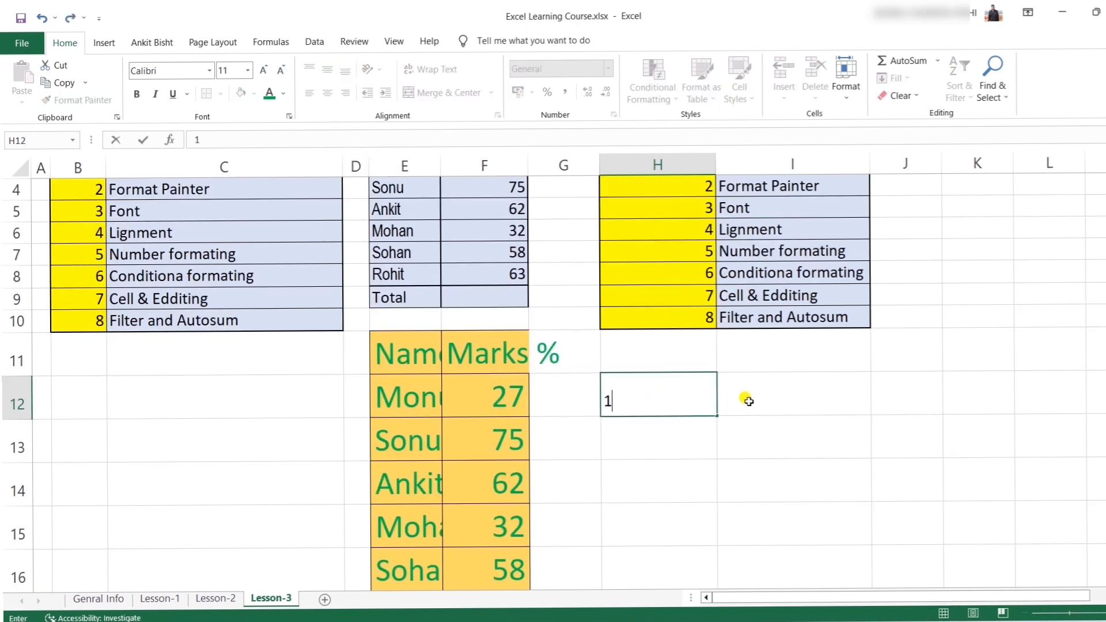
{"action": "key", "text": "Tab"}
{"action": "type", "text": "12"}
{"action": "key", "text": "Return"}
{"action": "type", "text": "2"}
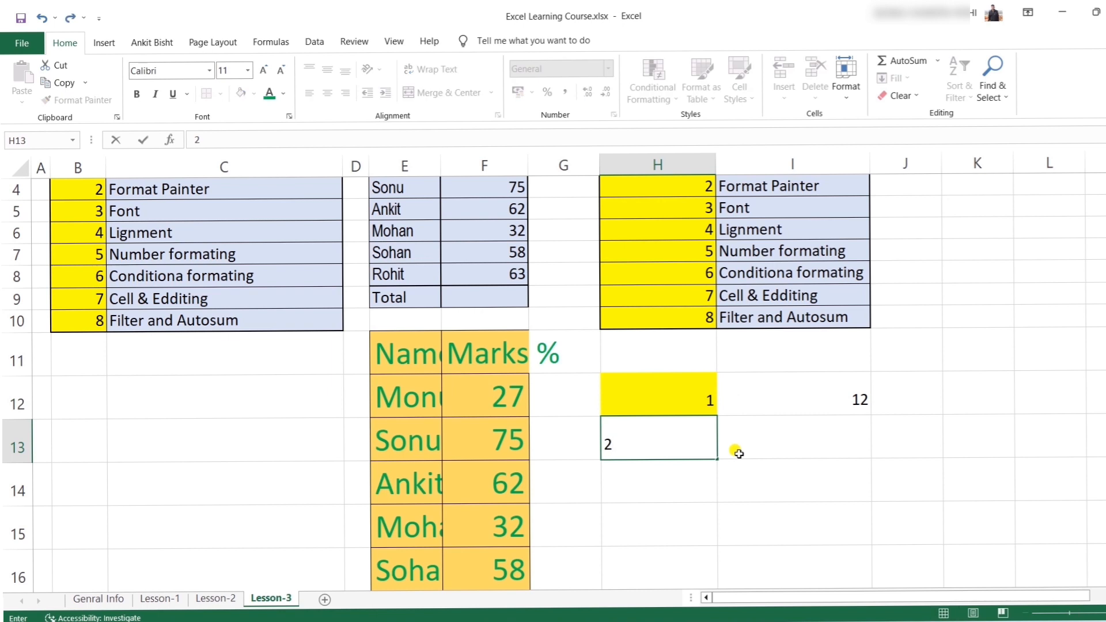
{"action": "type", "text": "2"}
{"action": "key", "text": "Tab"}
{"action": "key", "text": "Return"}
{"action": "left_click", "coordinate": [762, 440]}
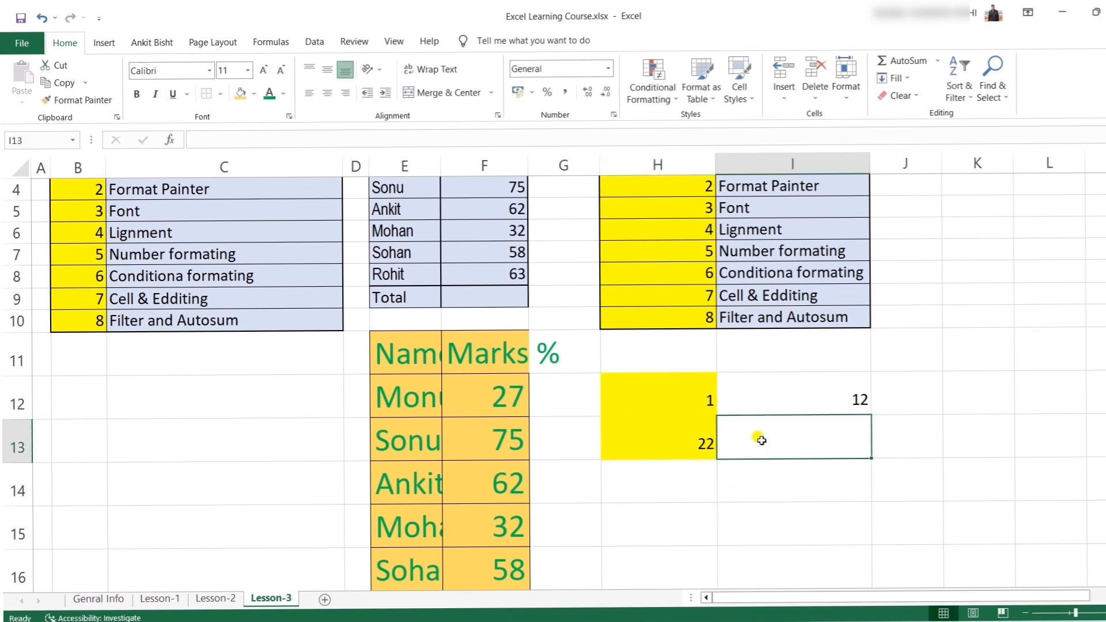
{"action": "type", "text": "4"}
Step: Apply all borders to the sample number block H12:I13
{"action": "left_click_drag", "start_coordinate": [657, 397], "coordinate": [766, 452]}
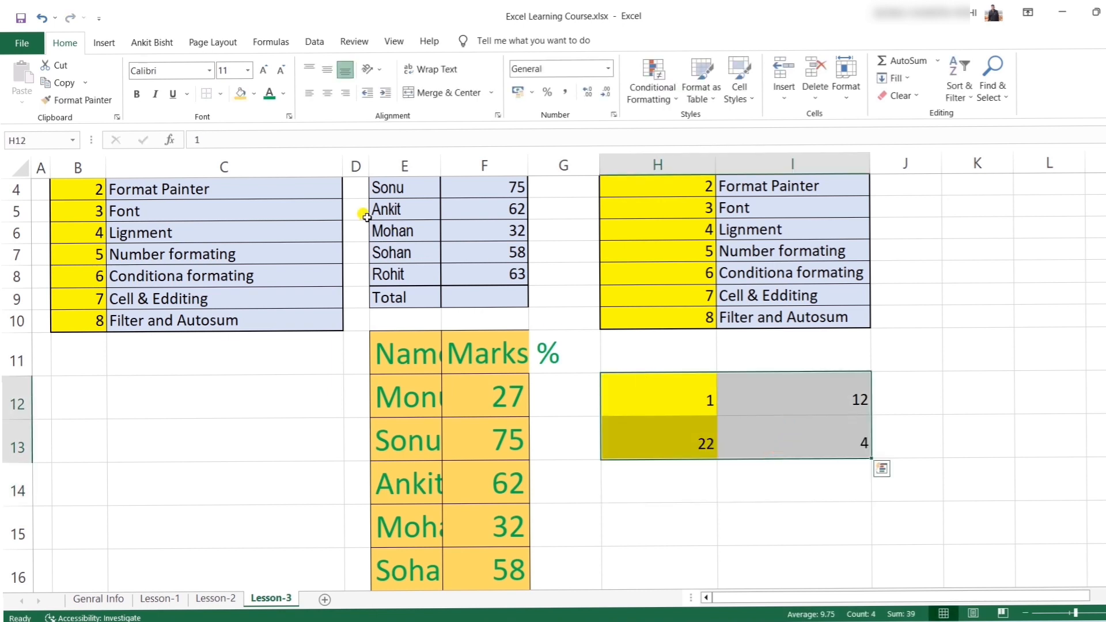
{"action": "left_click", "coordinate": [224, 94]}
{"action": "left_click", "coordinate": [793, 523]}
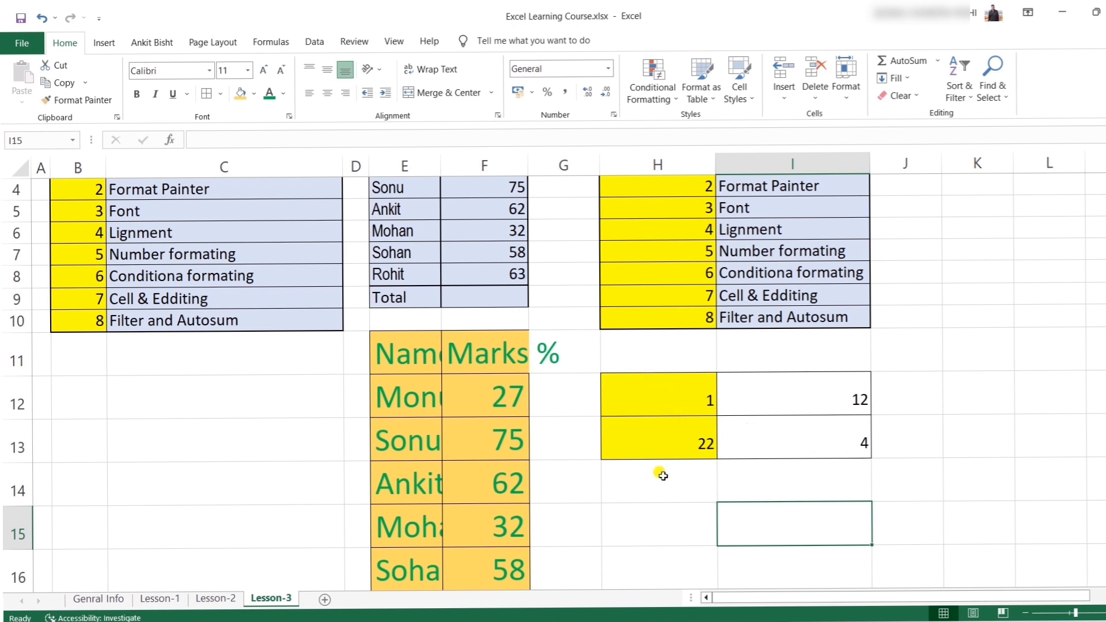
Step: Centre the numbers in H12:I13 both horizontally and vertically within their cells
{"action": "left_click", "coordinate": [326, 94]}
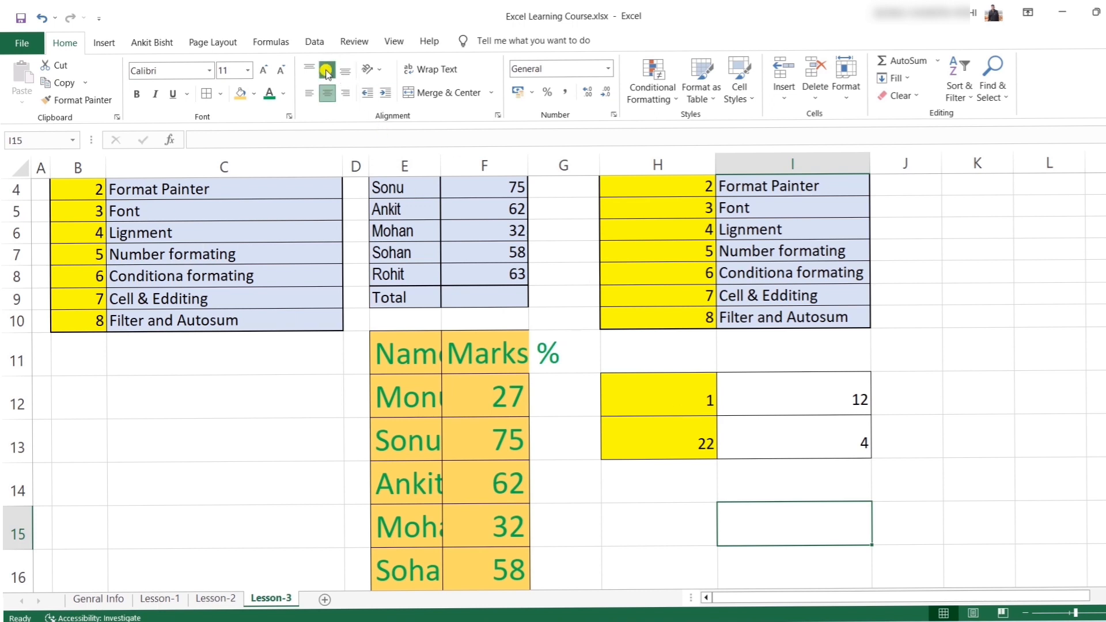
{"action": "left_click_drag", "start_coordinate": [688, 403], "coordinate": [755, 448]}
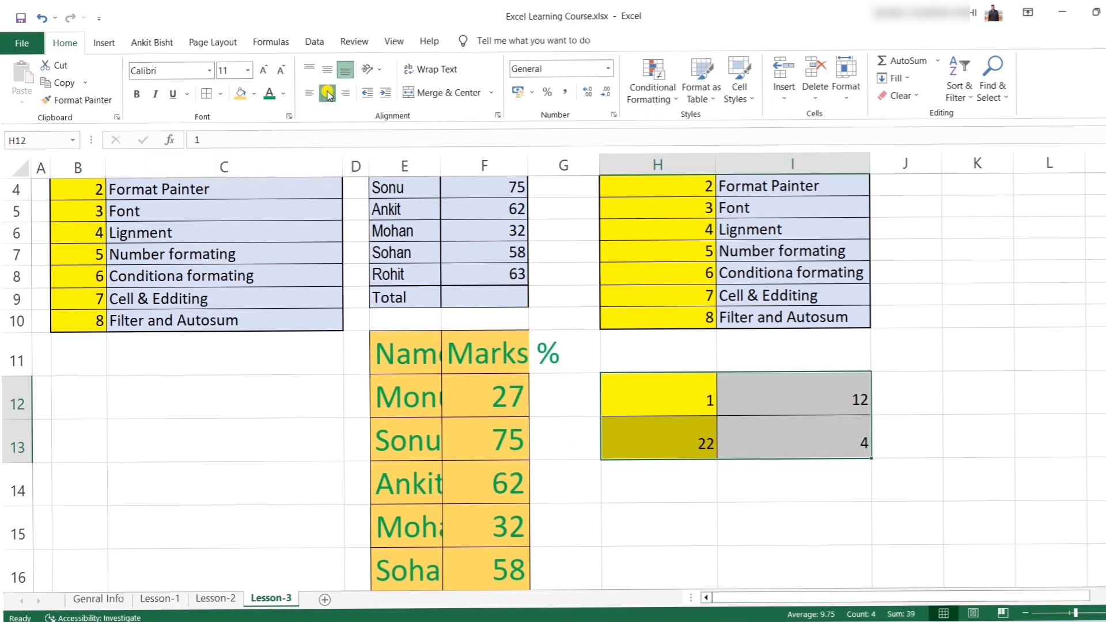
{"action": "left_click", "coordinate": [327, 94]}
{"action": "left_click", "coordinate": [327, 72]}
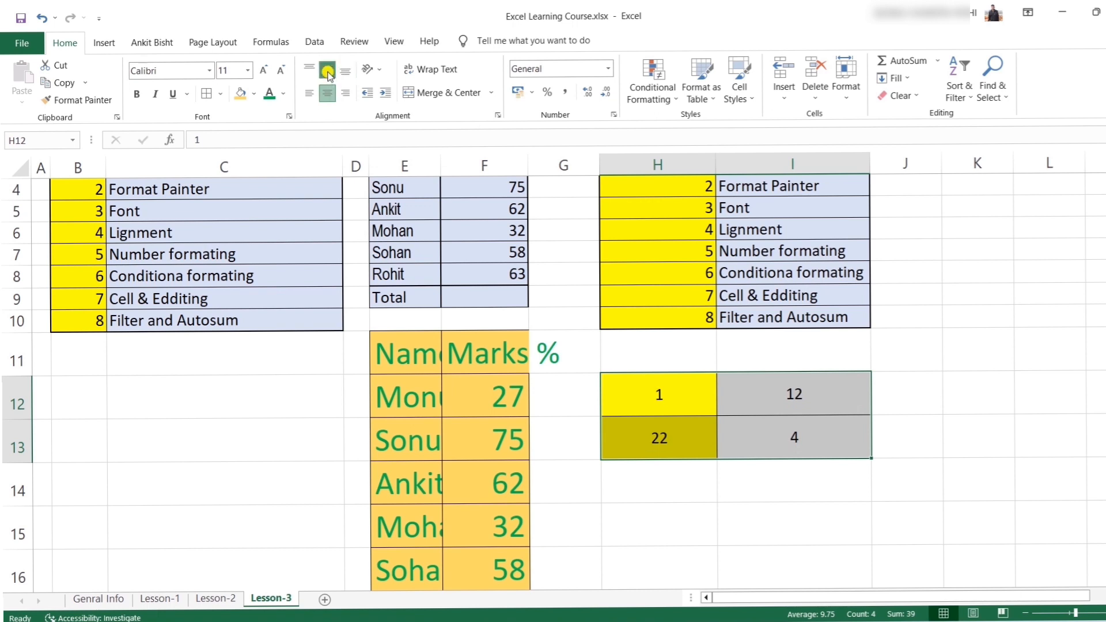
Step: Align the numbers in H12:I13 to the top left of their cells, then to the bottom right
{"action": "left_click", "coordinate": [308, 69]}
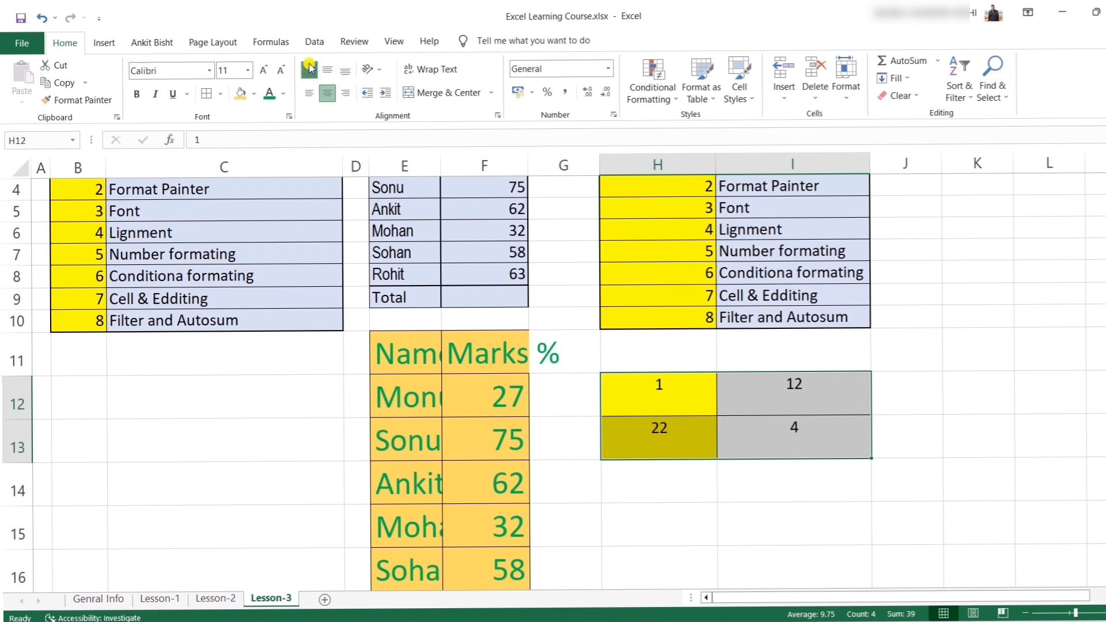
{"action": "left_click", "coordinate": [309, 92]}
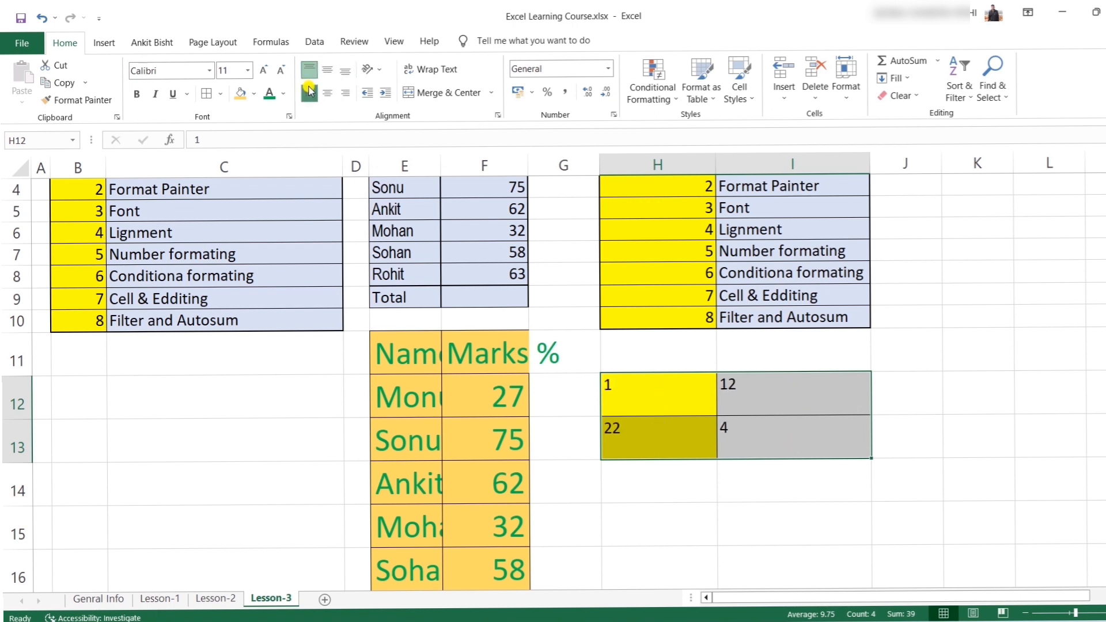
{"action": "left_click", "coordinate": [345, 74]}
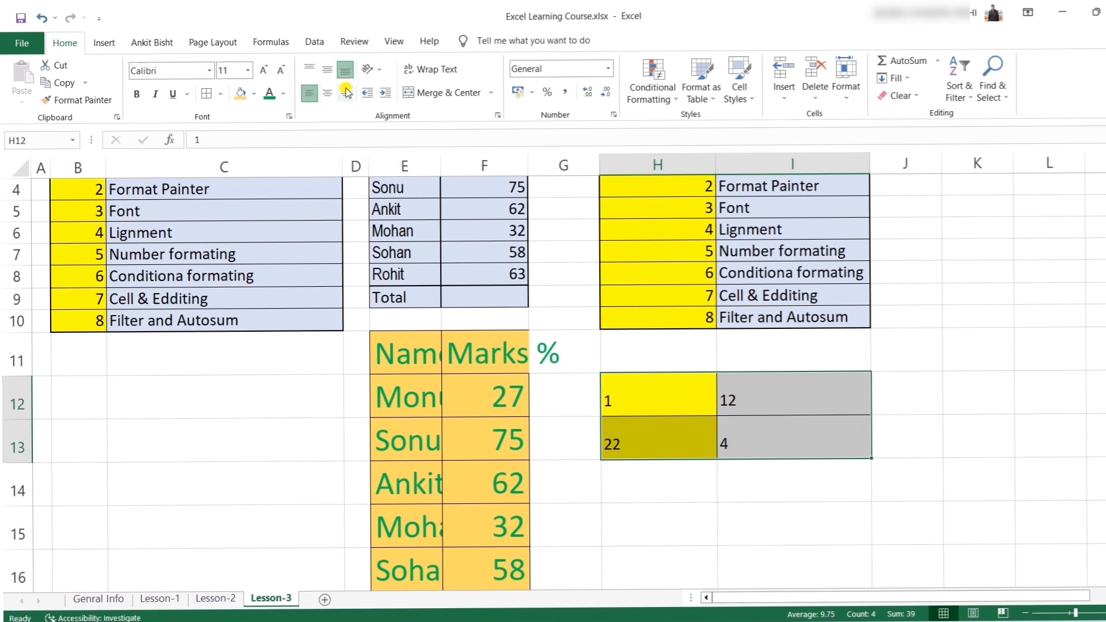
{"action": "left_click", "coordinate": [346, 93]}
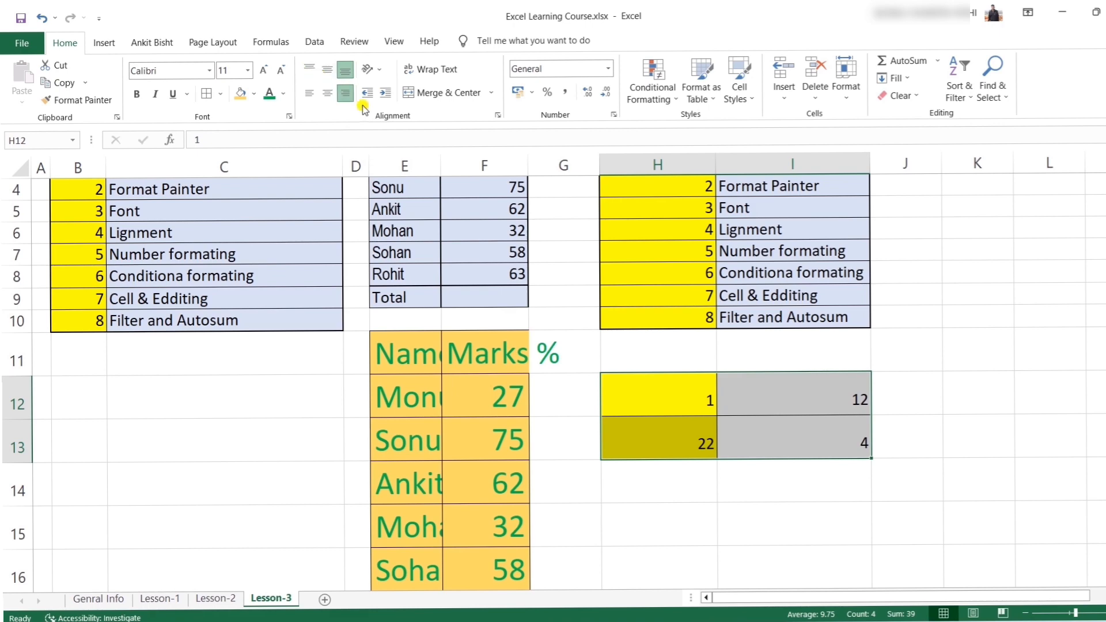
{"action": "left_click", "coordinate": [662, 522]}
Step: Replace the number in cell H12 with the text Typining
{"action": "scroll", "coordinate": [673, 466], "scroll_direction": "up", "scroll_amount": 1}
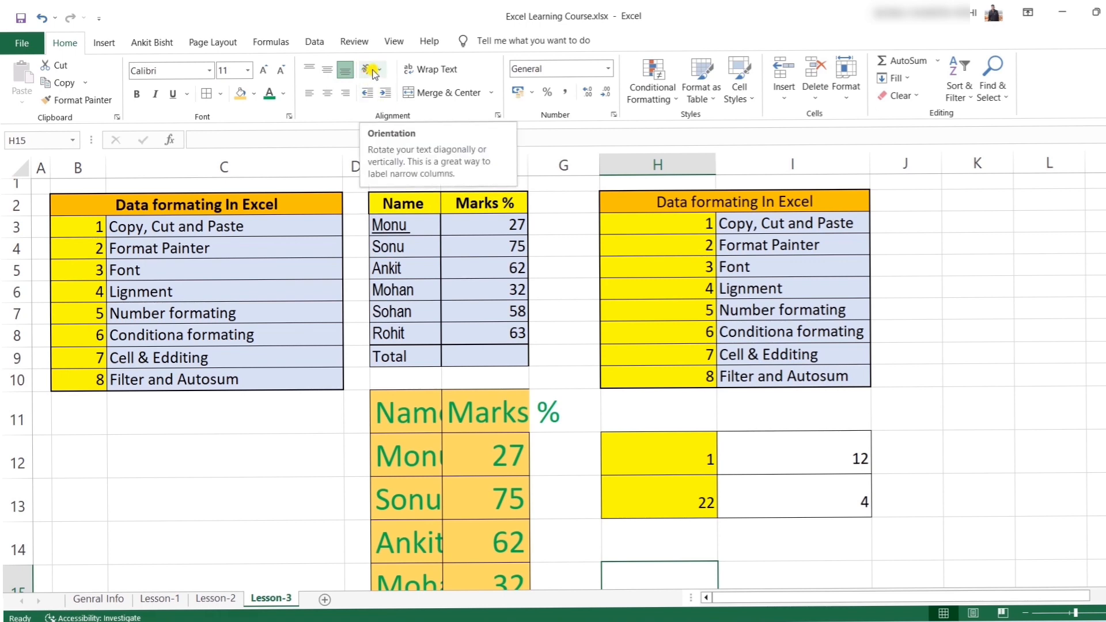
{"action": "scroll", "coordinate": [171, 449], "scroll_direction": "down", "scroll_amount": 3}
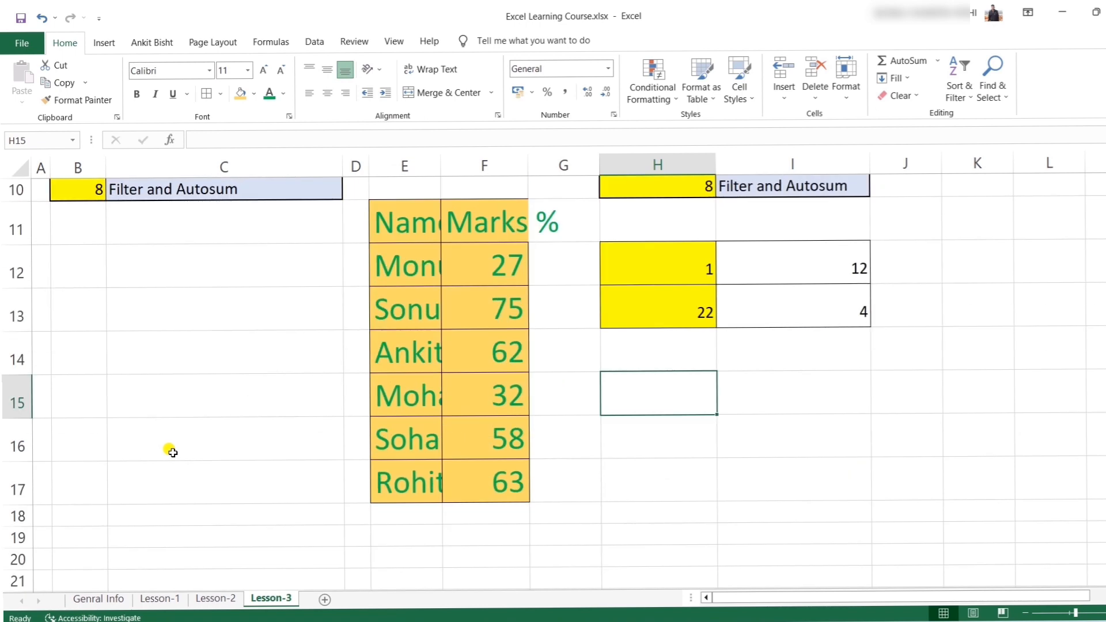
{"action": "scroll", "coordinate": [170, 449], "scroll_direction": "up", "scroll_amount": 3}
{"action": "left_click", "coordinate": [680, 461]}
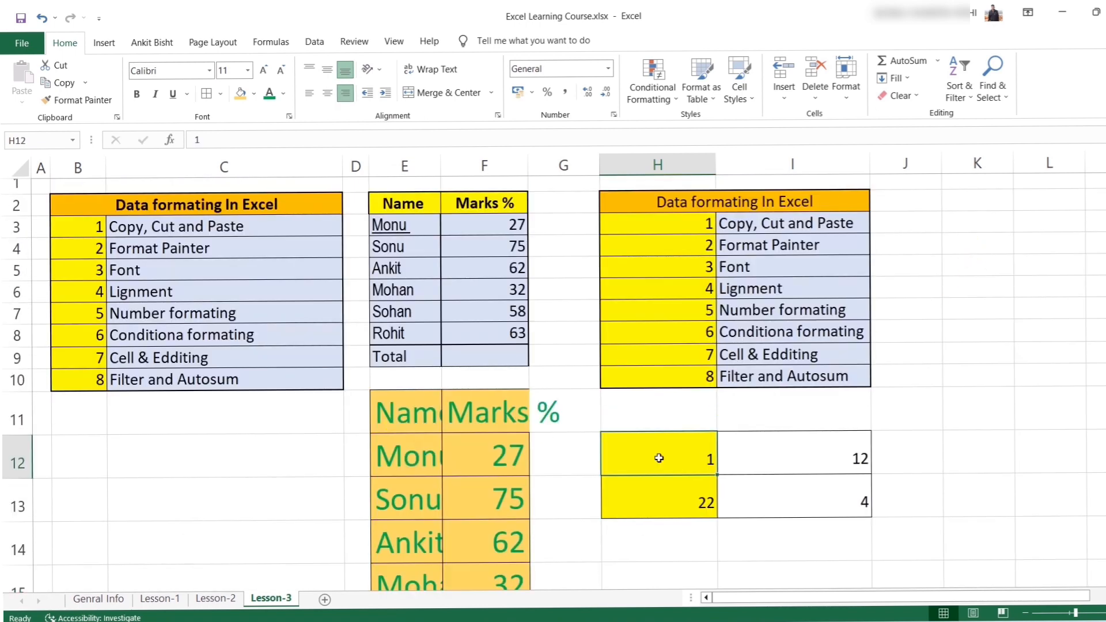
{"action": "key", "text": "BackSpace"}
{"action": "type", "text": "Typining"}
{"action": "left_click", "coordinate": [725, 533]}
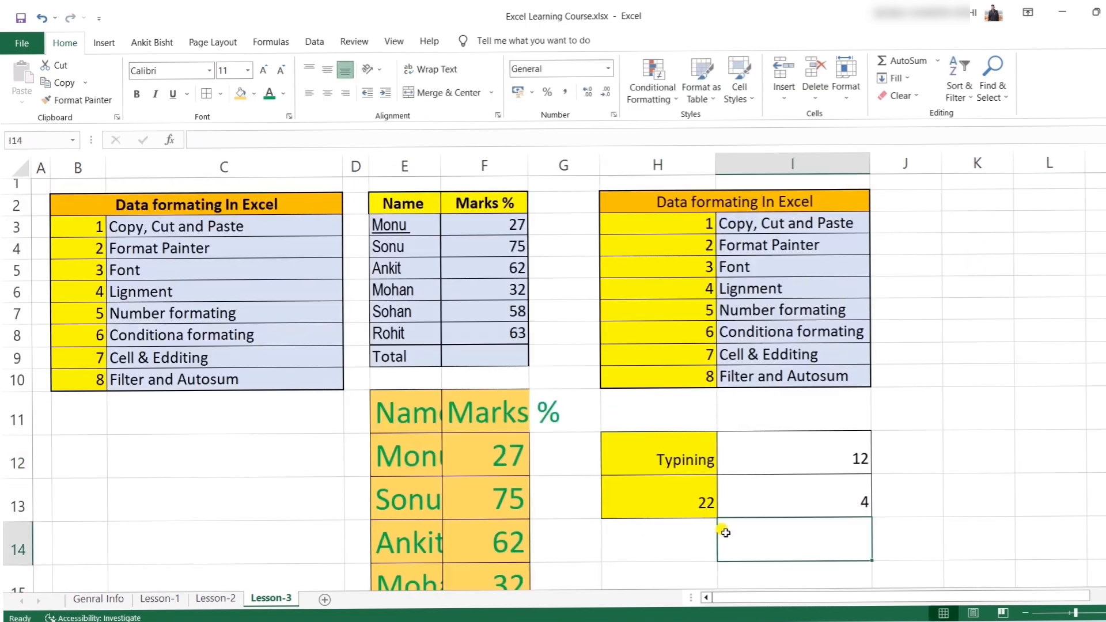
Step: Set the orientation of the text in cell H12 to Rotate Text Up
{"action": "left_click", "coordinate": [677, 461]}
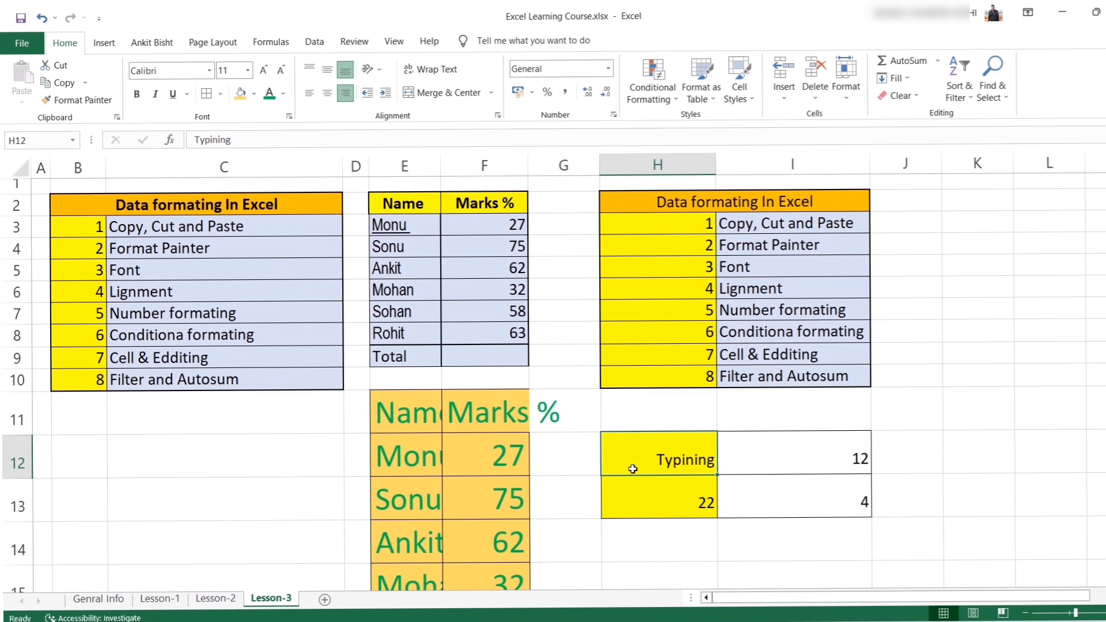
{"action": "left_click", "coordinate": [379, 70]}
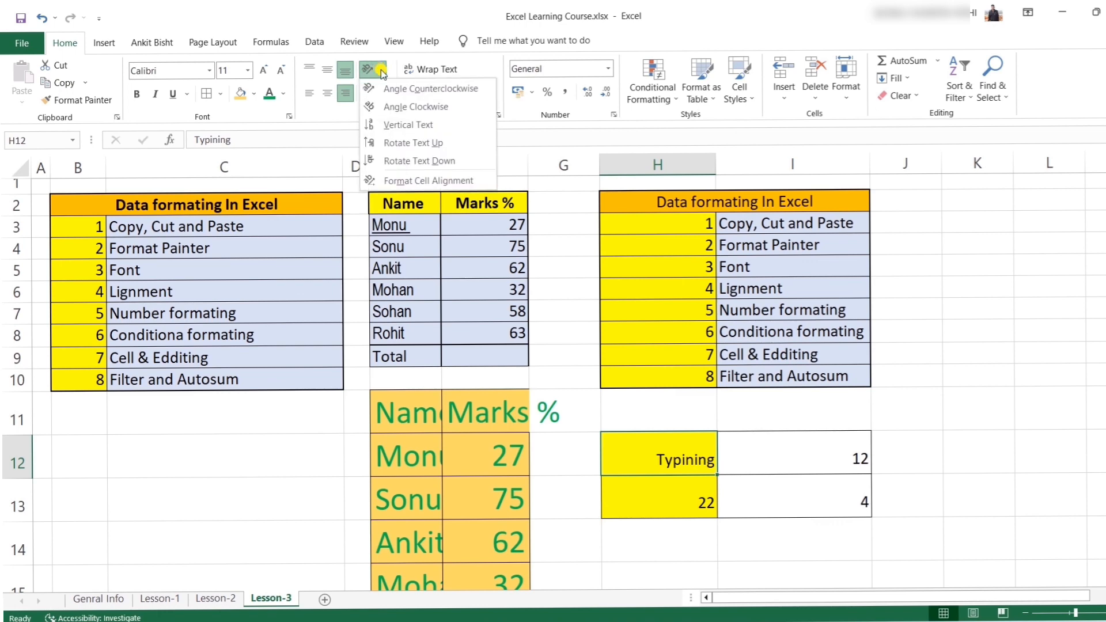
{"action": "left_click", "coordinate": [410, 143]}
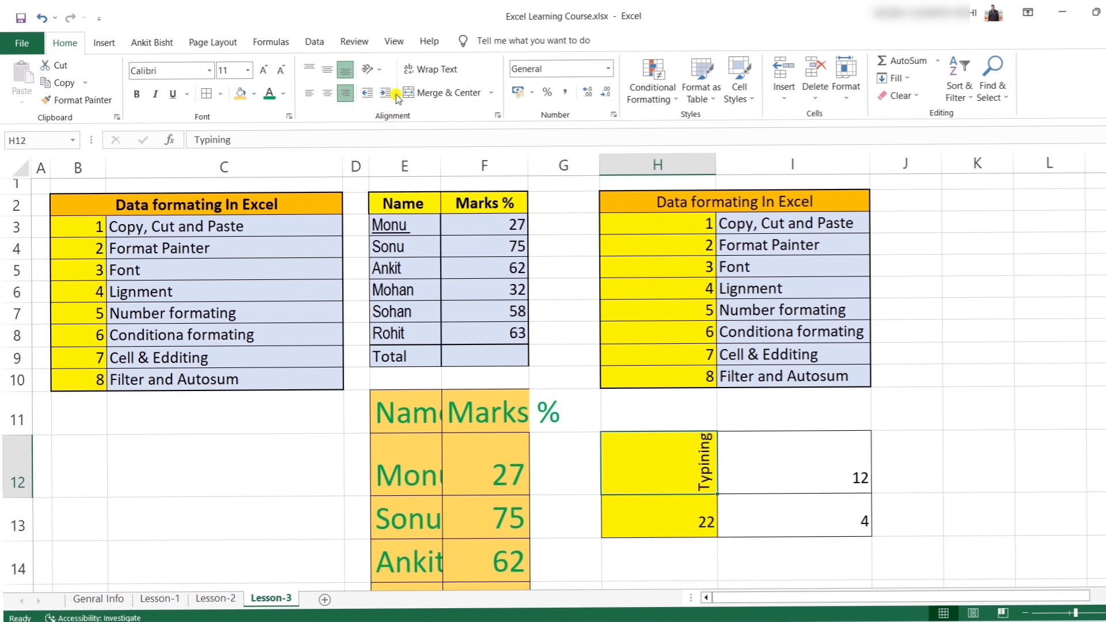
Step: Set the orientation of the text in cell H12 to Rotate Text Down, then to Angle Counterclockwise
{"action": "left_click", "coordinate": [373, 69]}
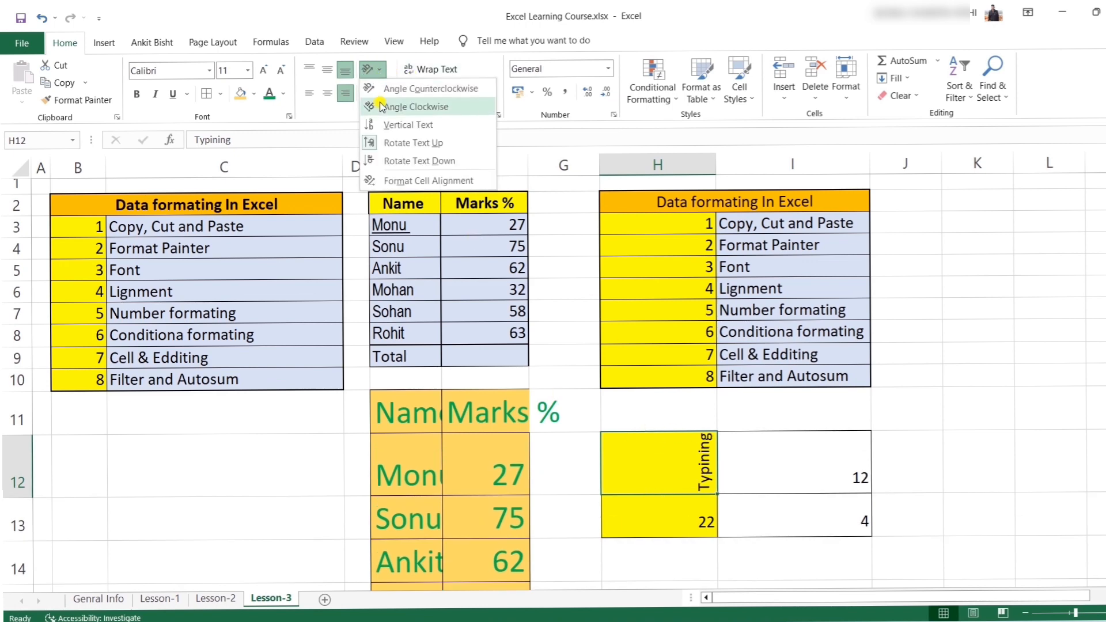
{"action": "left_click", "coordinate": [400, 162]}
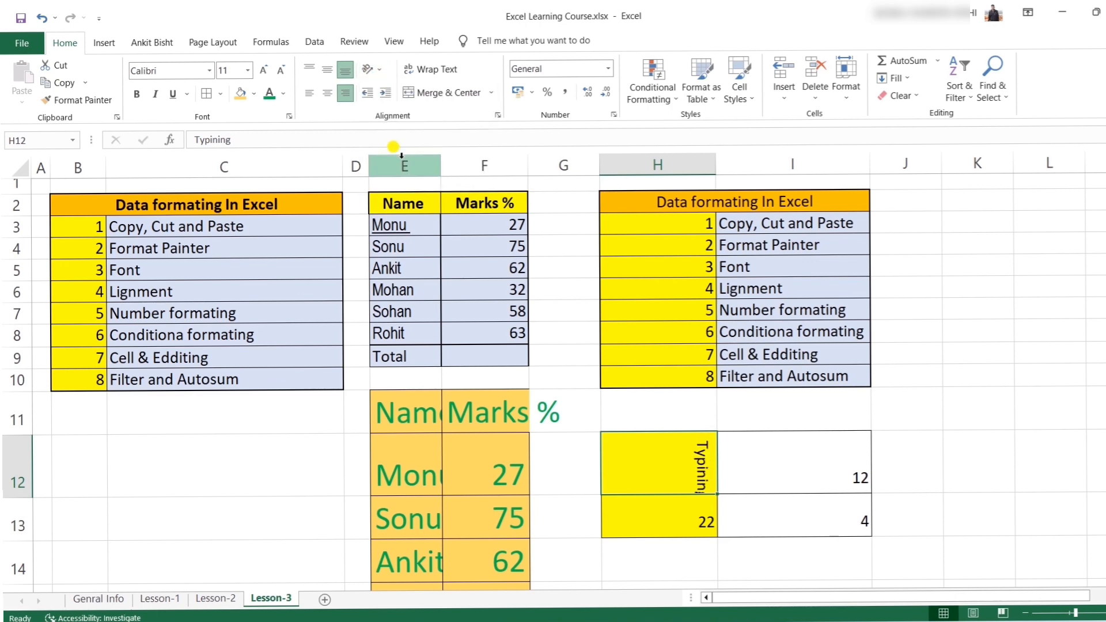
{"action": "left_click", "coordinate": [379, 70]}
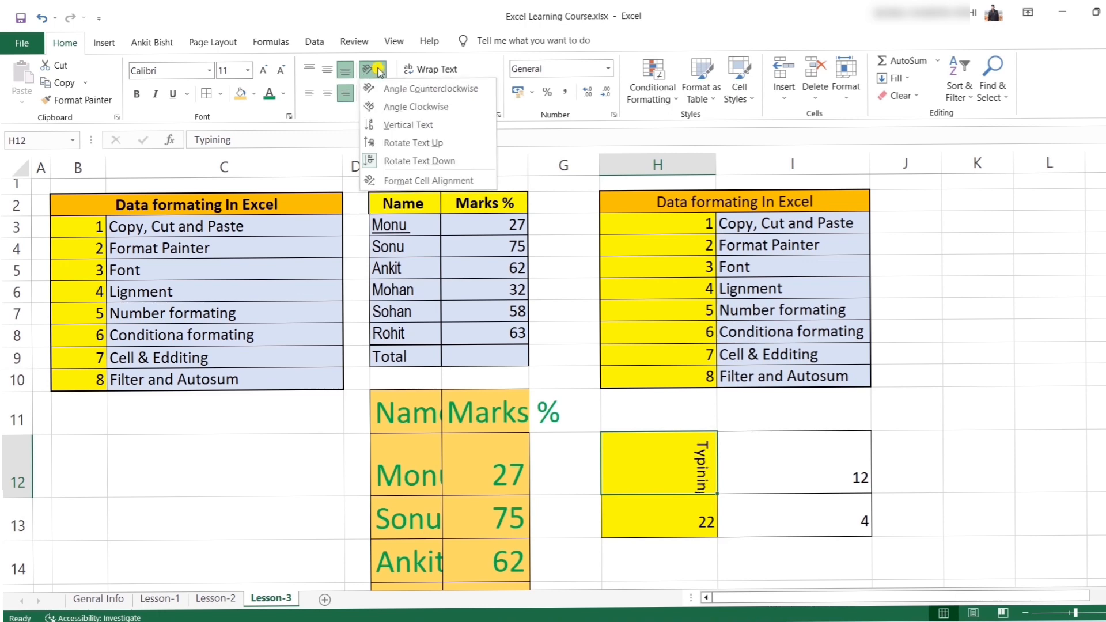
{"action": "left_click", "coordinate": [397, 93]}
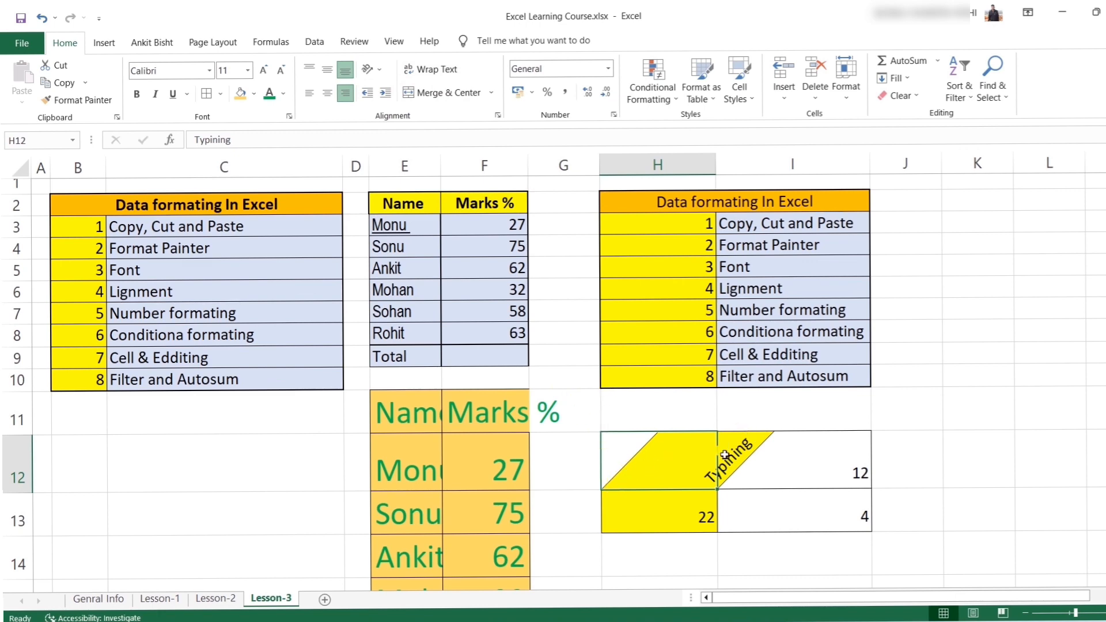
{"action": "left_click", "coordinate": [683, 570]}
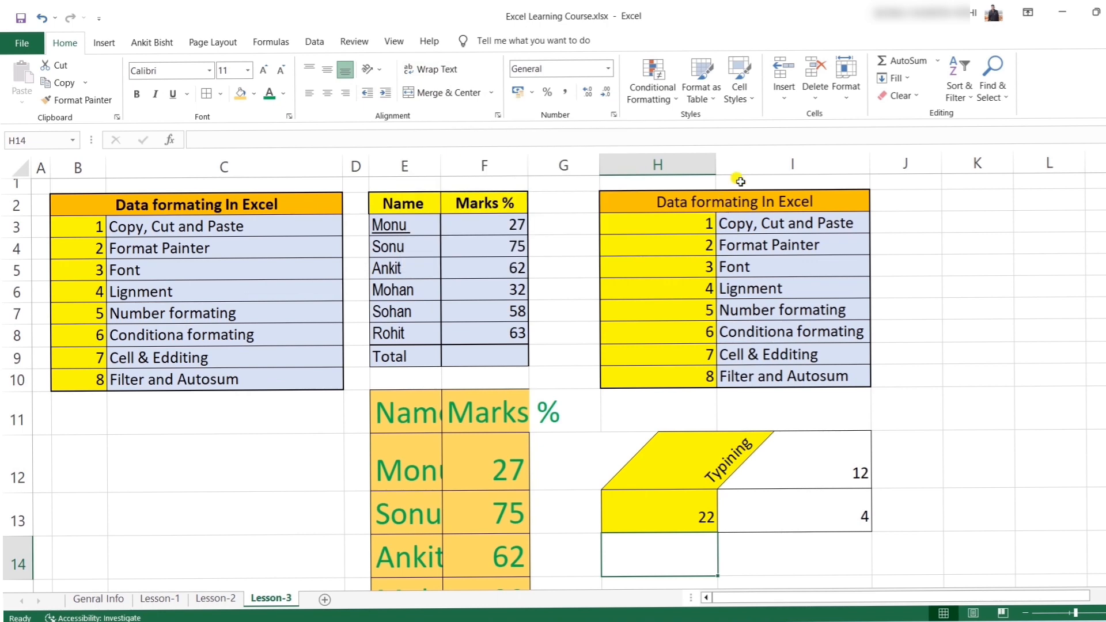
Step: Narrow column I so its longer entries overflow, and wrap the text in cell I3
{"action": "left_click_drag", "start_coordinate": [870, 156], "coordinate": [827, 154]}
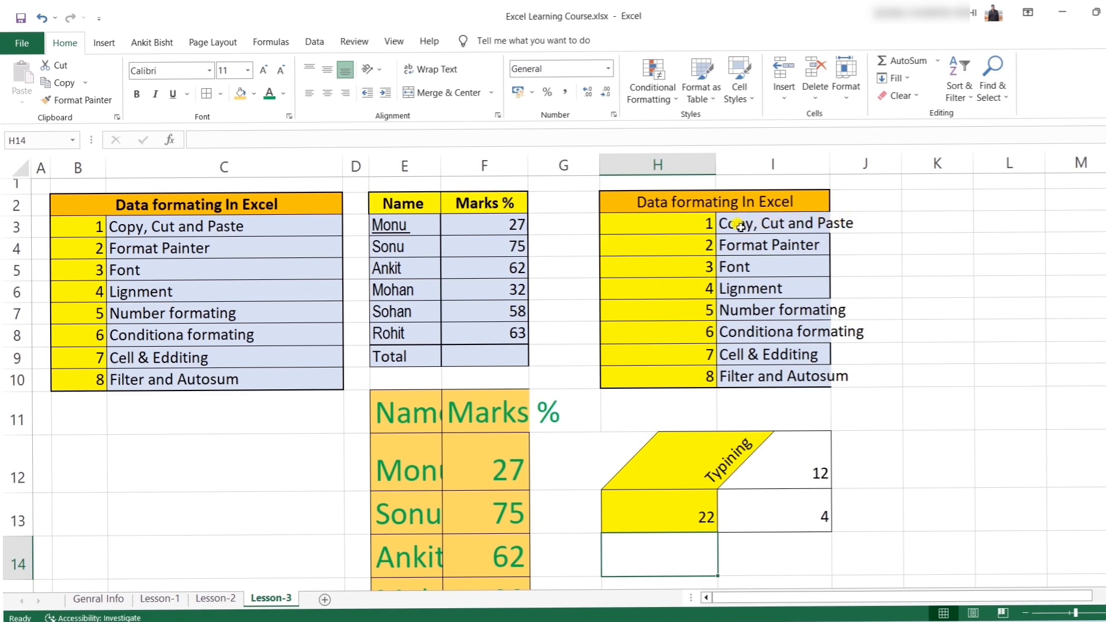
{"action": "left_click", "coordinate": [770, 223]}
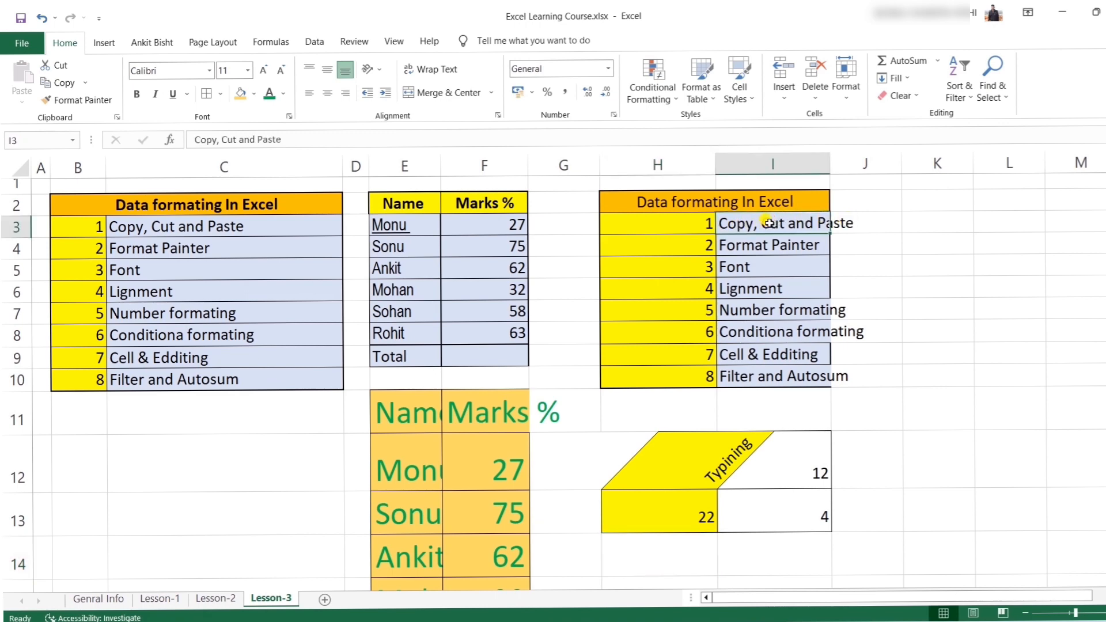
{"action": "left_click", "coordinate": [430, 69]}
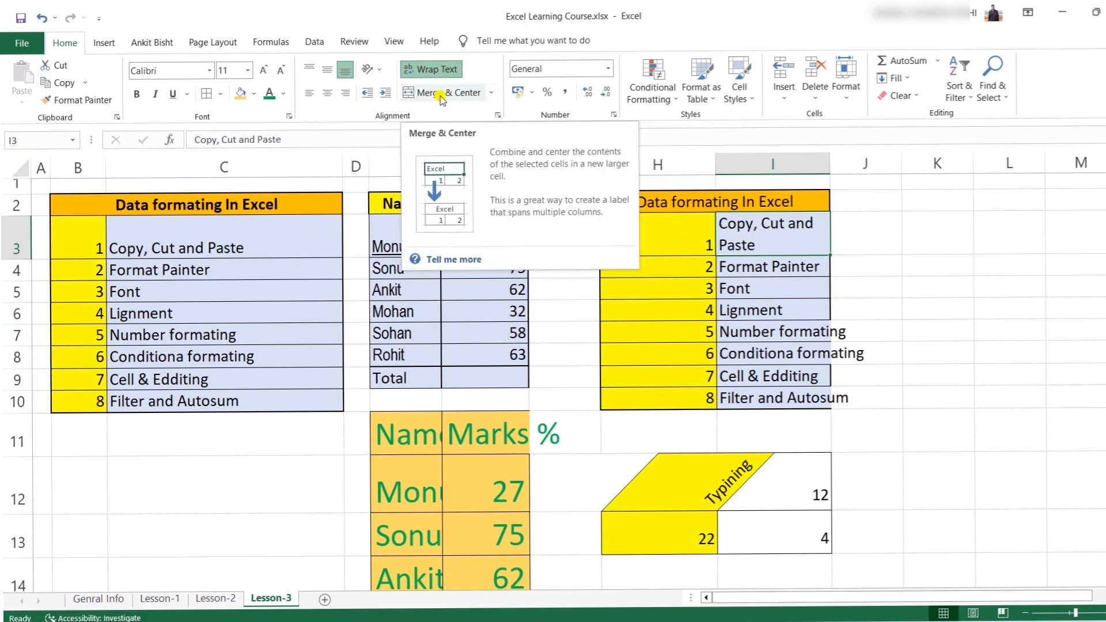
Step: Enter a sample first name in each of K5 and L5, and the heading name in K4
{"action": "left_click", "coordinate": [940, 287]}
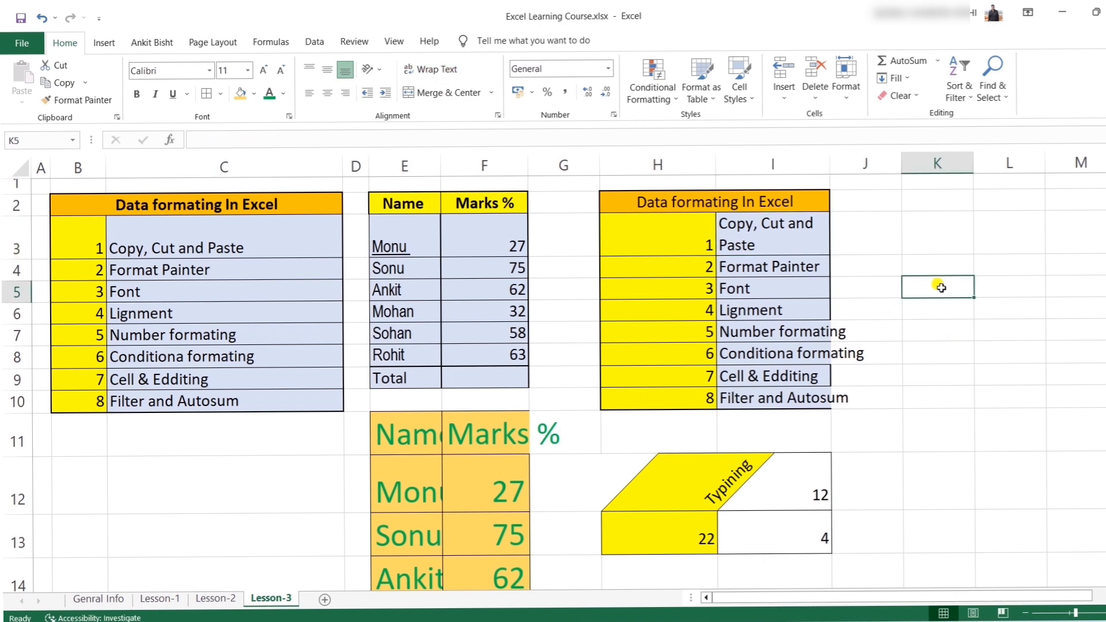
{"action": "type", "text": "sonu"}
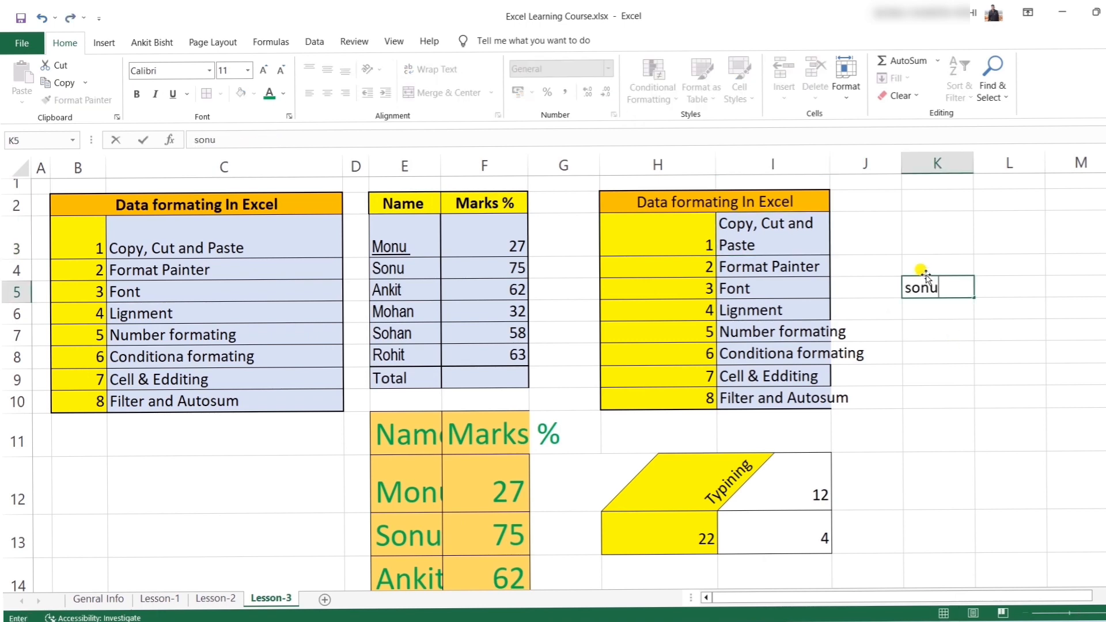
{"action": "left_click", "coordinate": [1000, 287]}
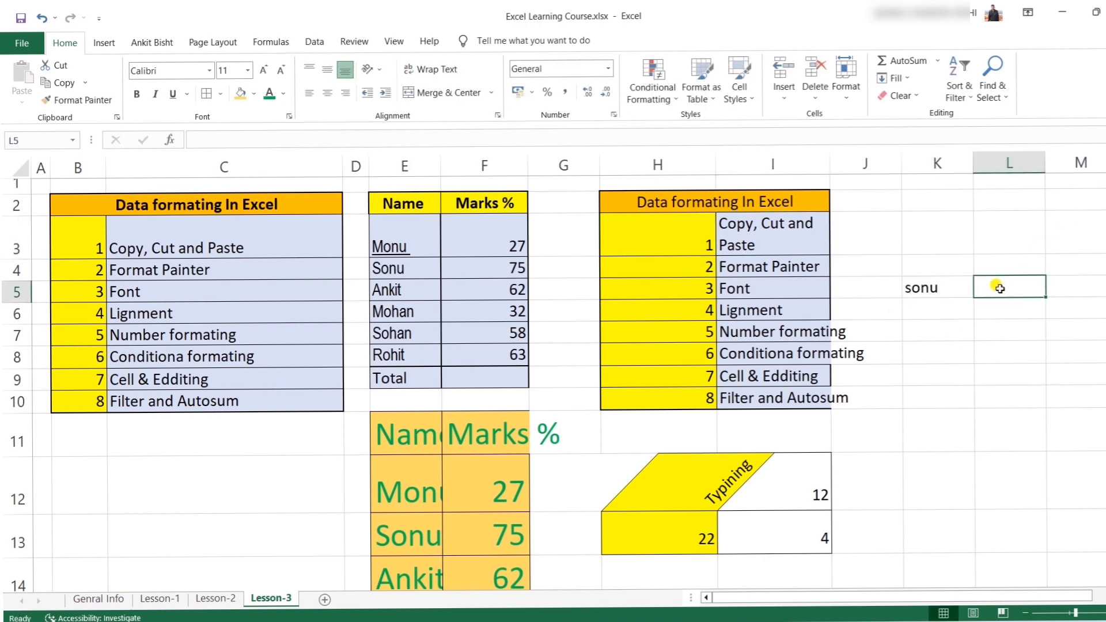
{"action": "type", "text": "monu"}
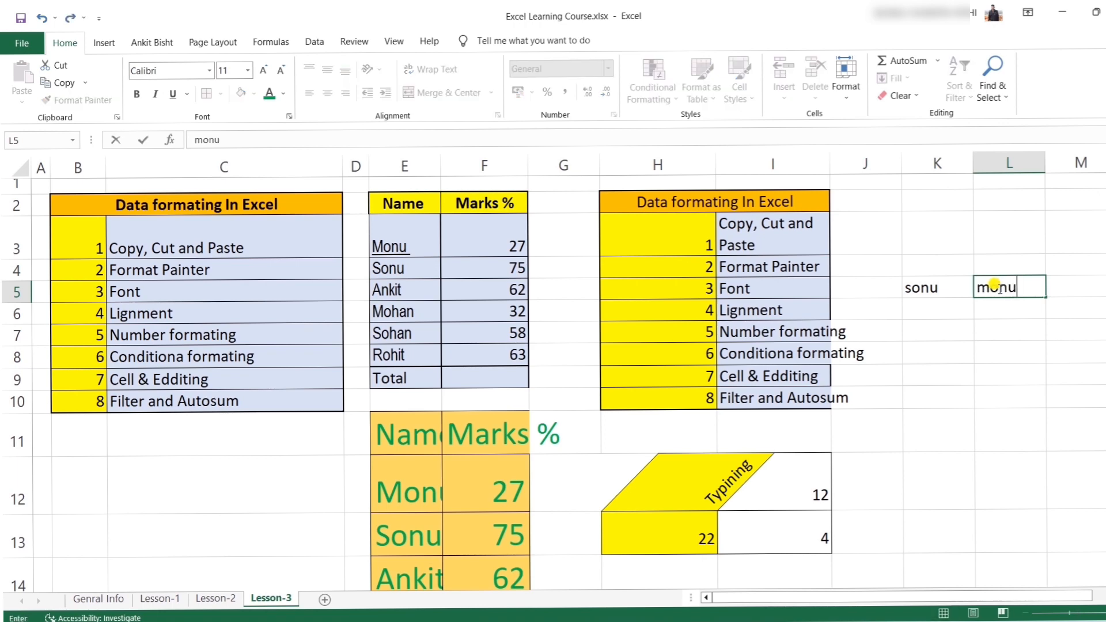
{"action": "left_click", "coordinate": [958, 353]}
{"action": "left_click", "coordinate": [936, 264]}
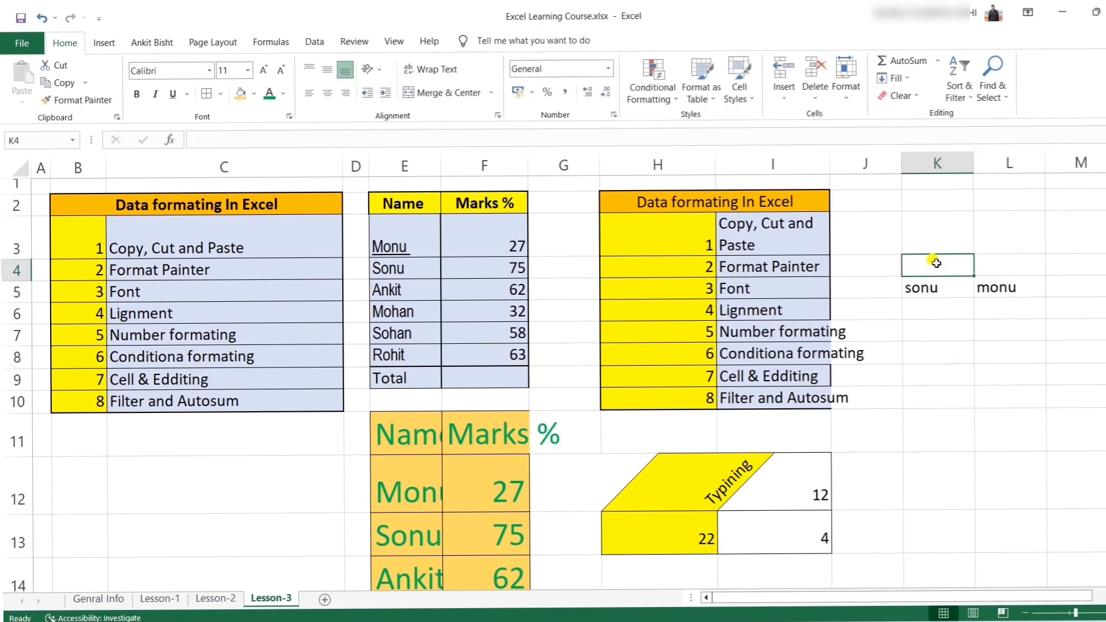
{"action": "type", "text": "name"}
{"action": "left_click", "coordinate": [937, 374]}
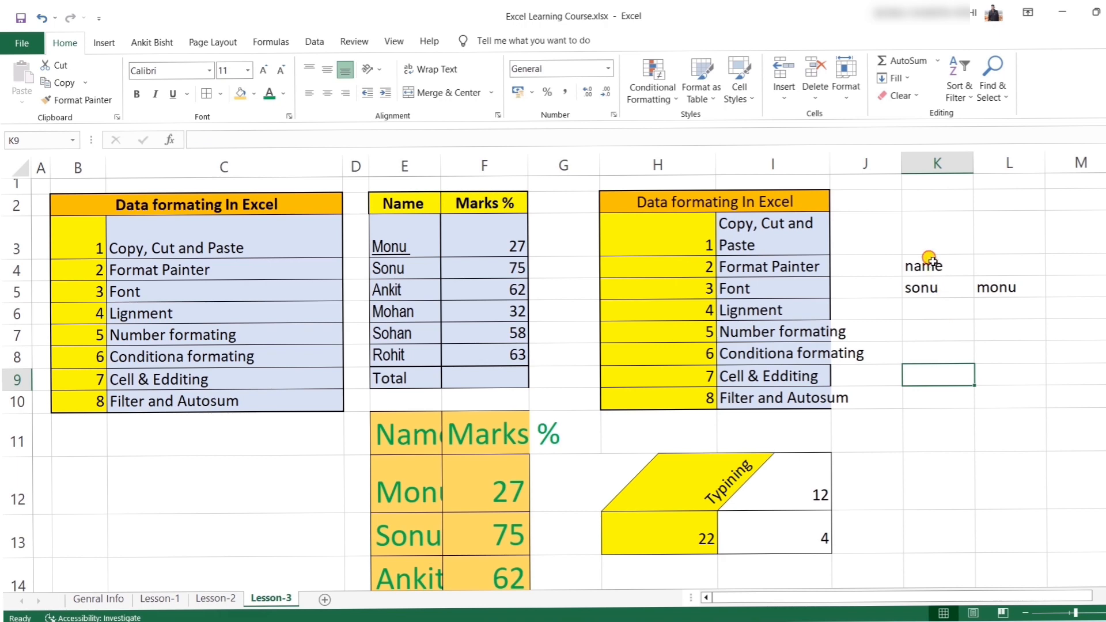
Step: Add borders to all cells in K4:L5, and merge and centre the heading across K4:L4
{"action": "left_click_drag", "start_coordinate": [929, 260], "coordinate": [988, 289]}
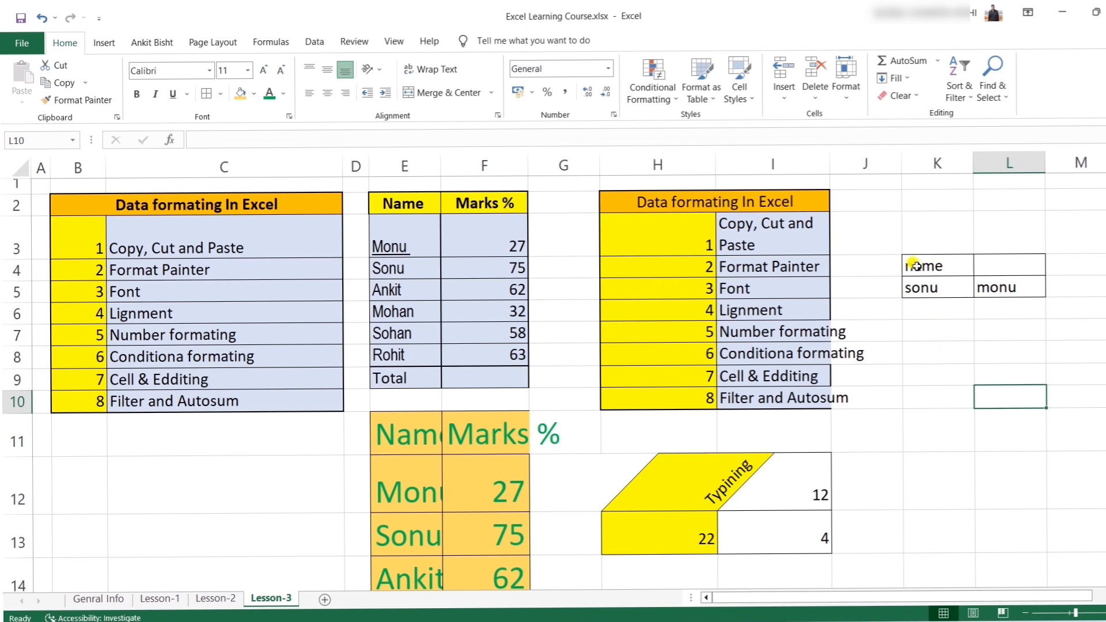
{"action": "left_click_drag", "start_coordinate": [914, 265], "coordinate": [984, 265]}
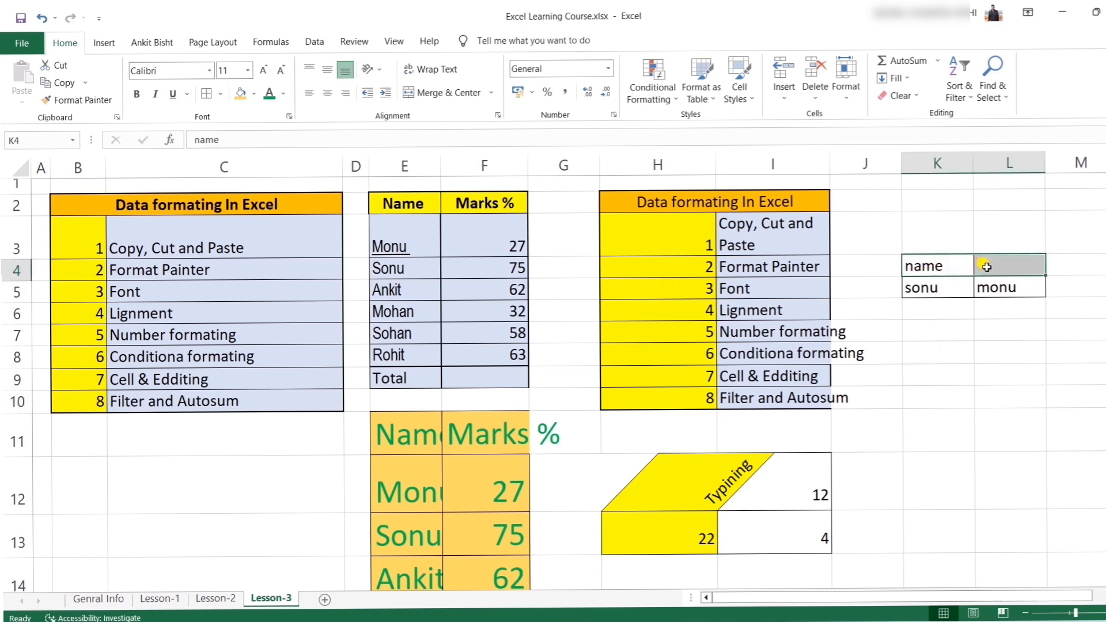
{"action": "left_click", "coordinate": [441, 92]}
{"action": "left_click", "coordinate": [960, 395]}
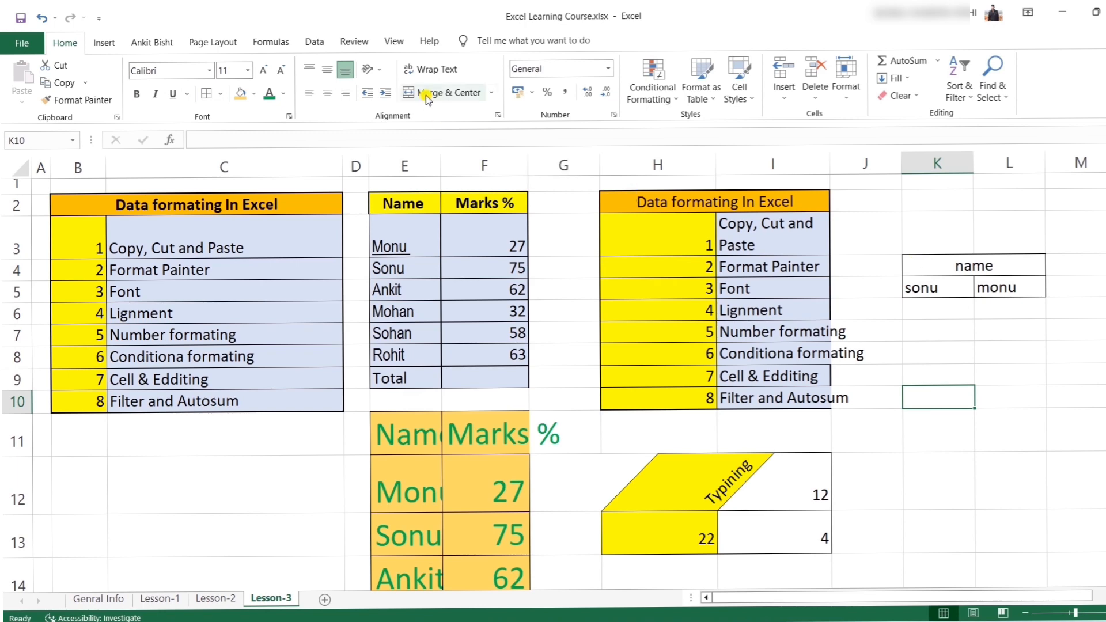
{"action": "left_click", "coordinate": [957, 371]}
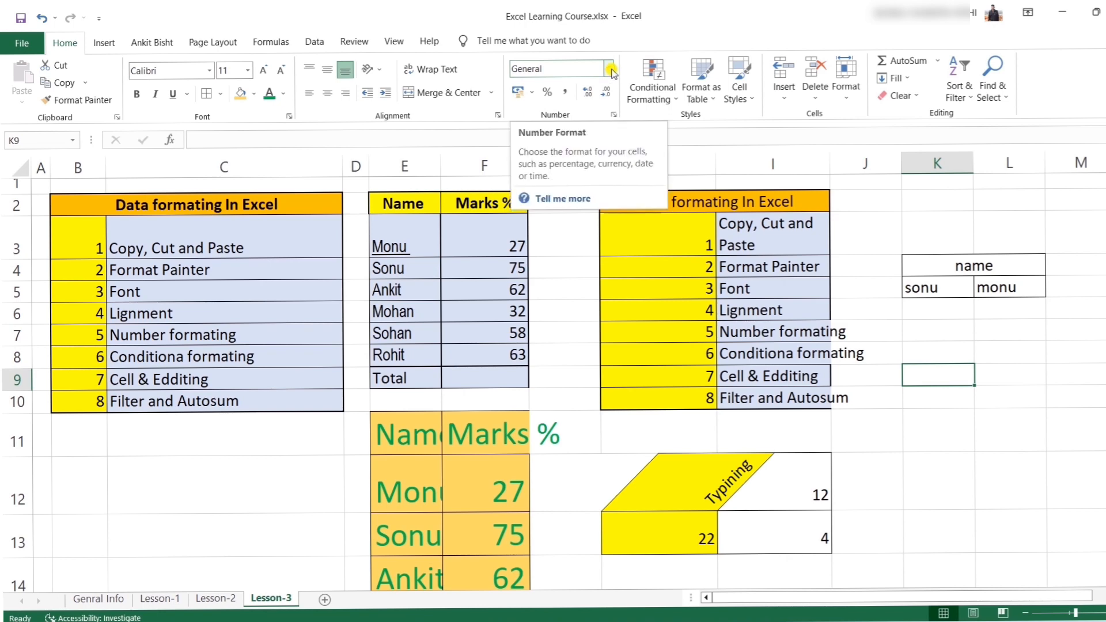
Step: Apply the Currency number format to the first mark in cell F3
{"action": "left_click", "coordinate": [499, 244]}
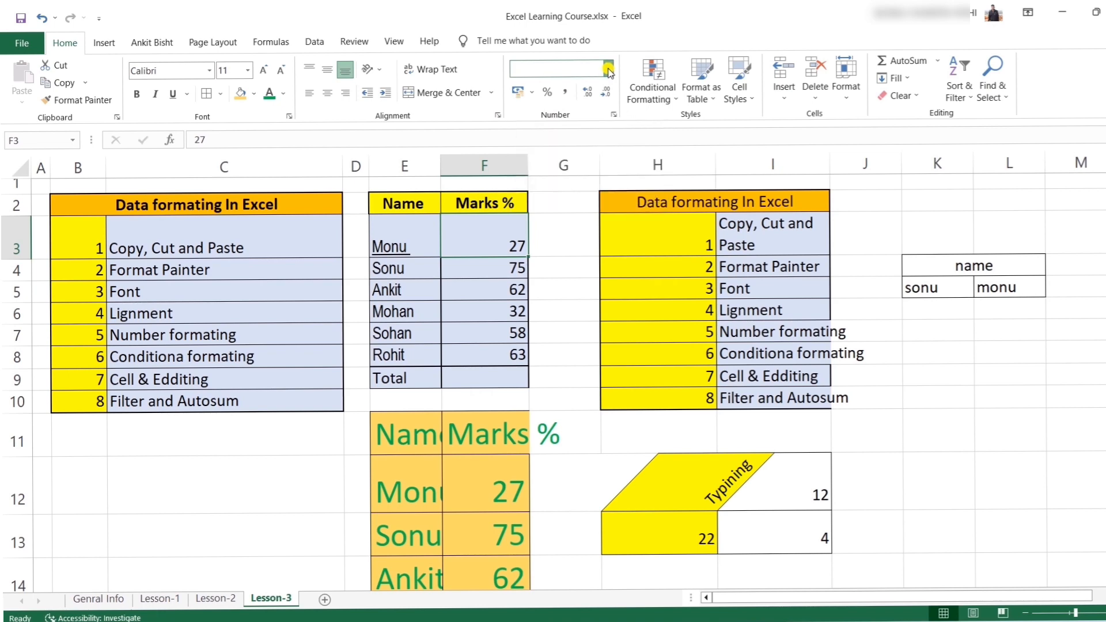
{"action": "left_click", "coordinate": [609, 69]}
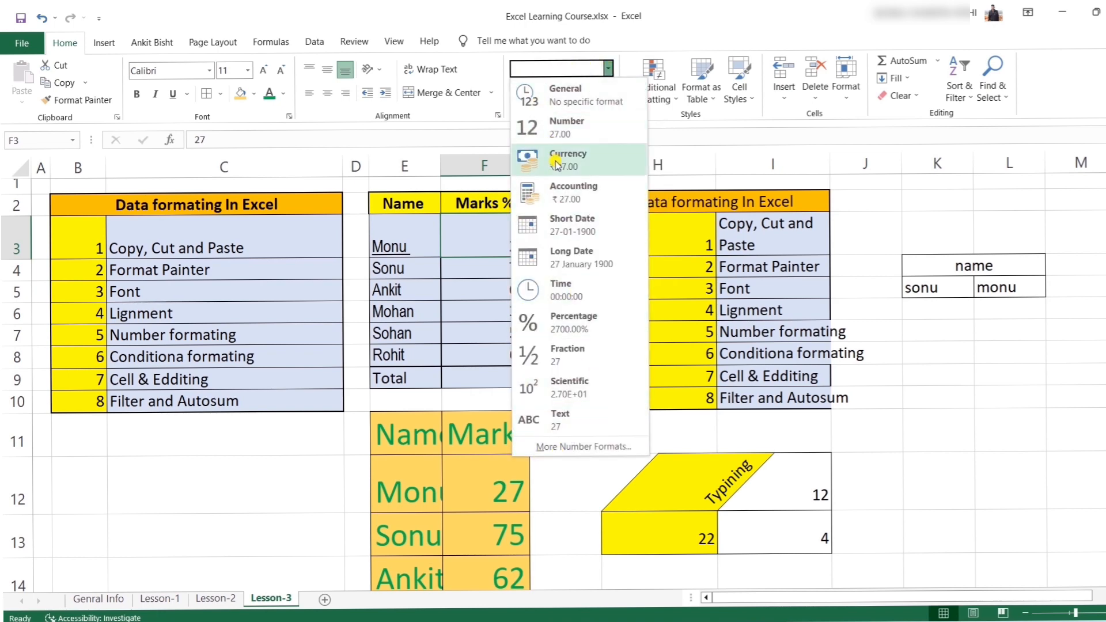
{"action": "left_click", "coordinate": [471, 253]}
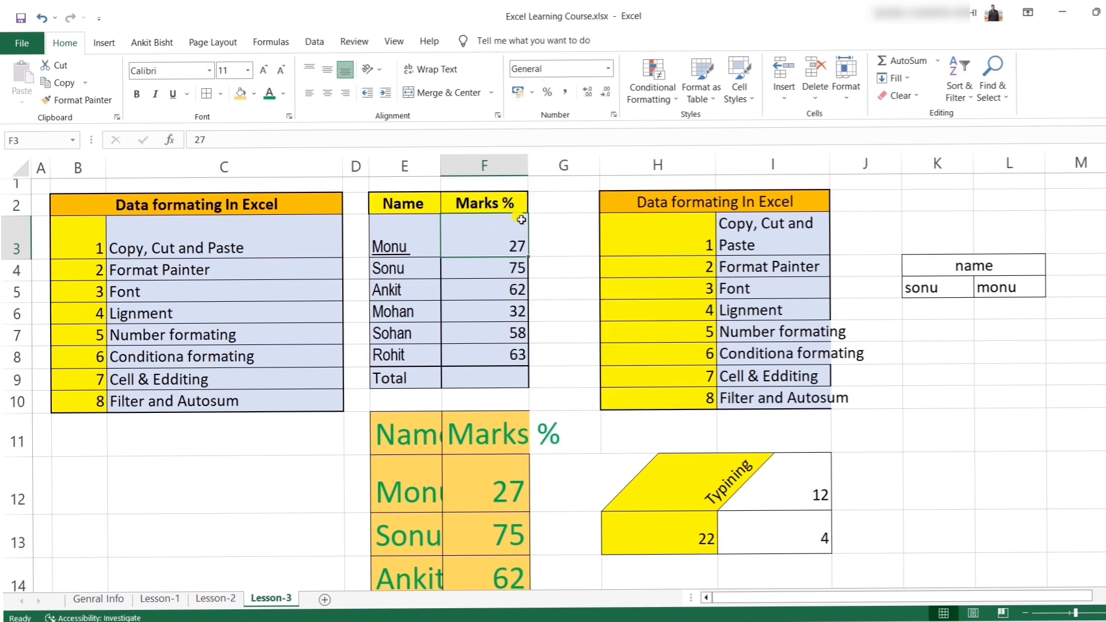
{"action": "left_click", "coordinate": [608, 69]}
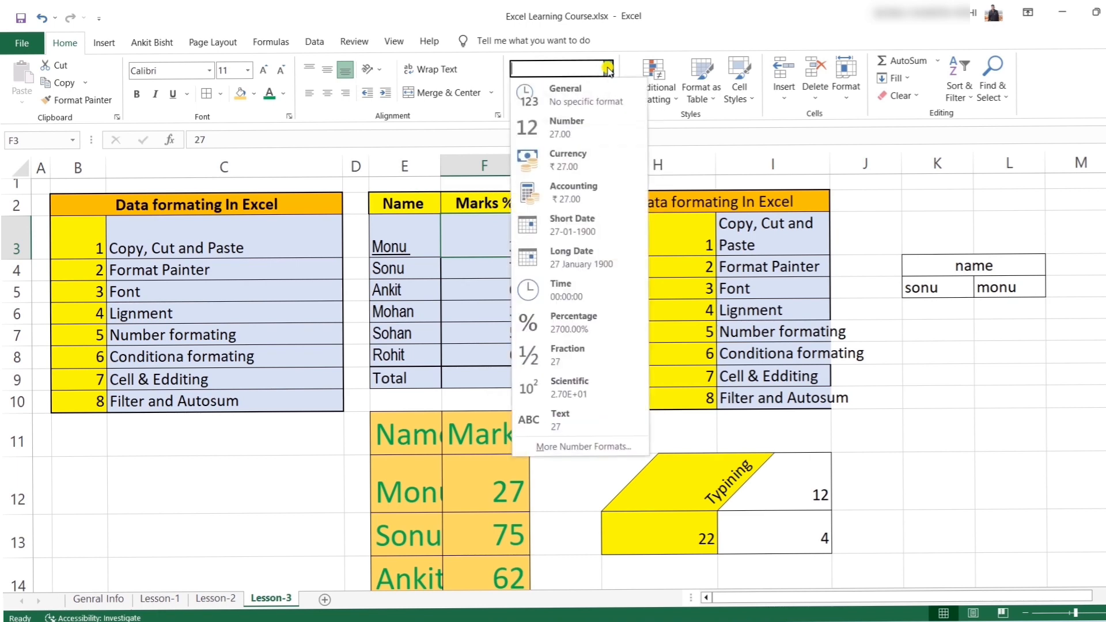
{"action": "left_click", "coordinate": [558, 165]}
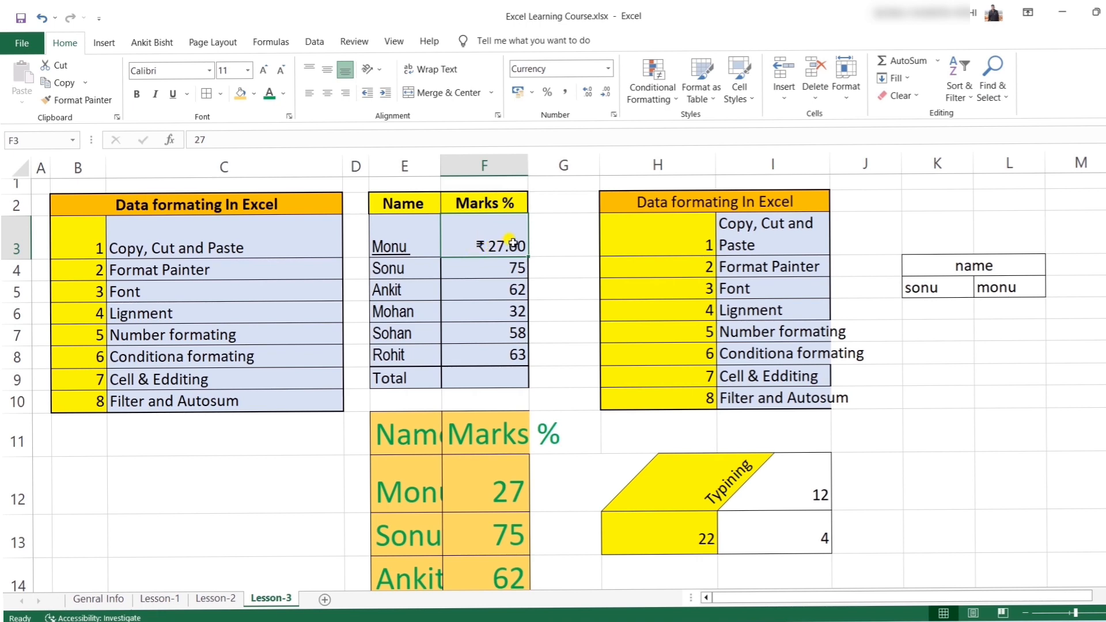
Step: Apply the $ English (United States) accounting format to cell F3, then reset it to the General number format
{"action": "left_click", "coordinate": [608, 68]}
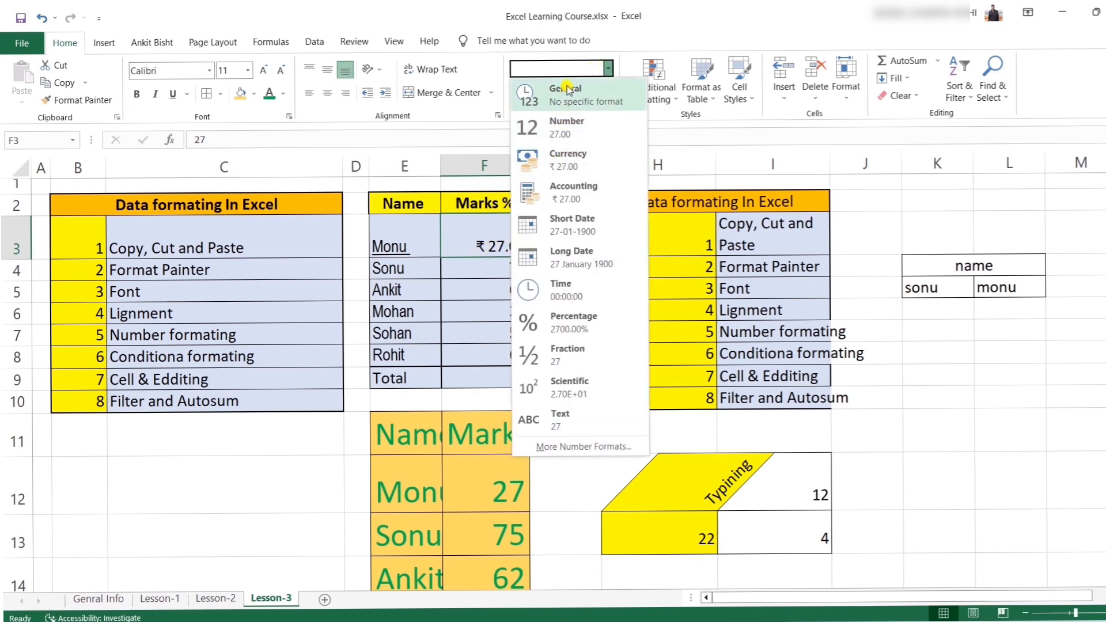
{"action": "left_click", "coordinate": [567, 160]}
{"action": "left_click", "coordinate": [531, 92]}
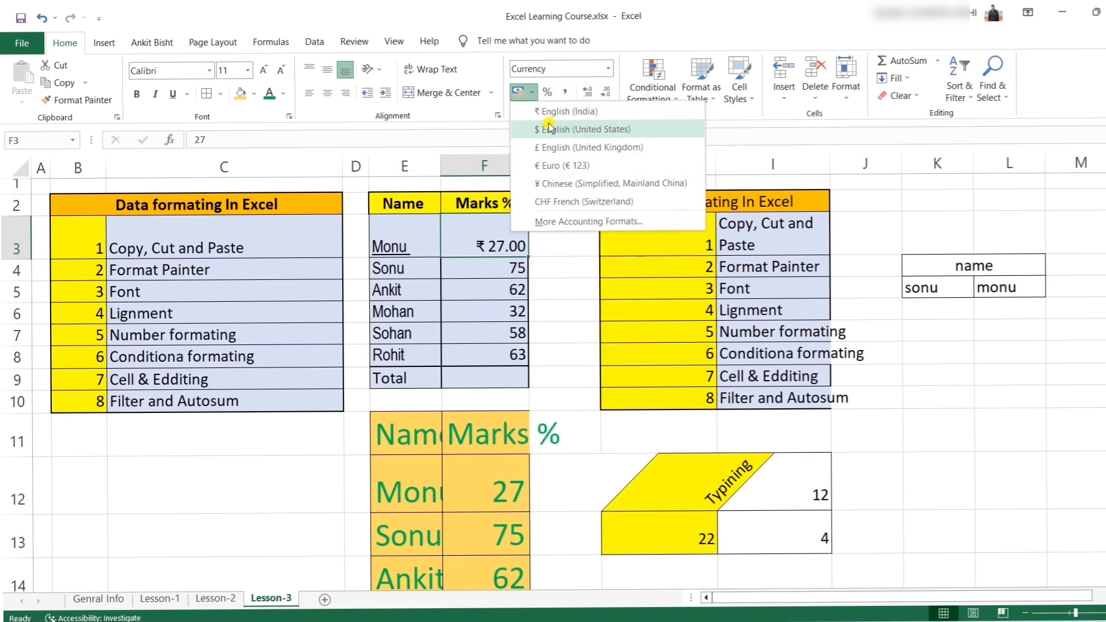
{"action": "left_click", "coordinate": [557, 130]}
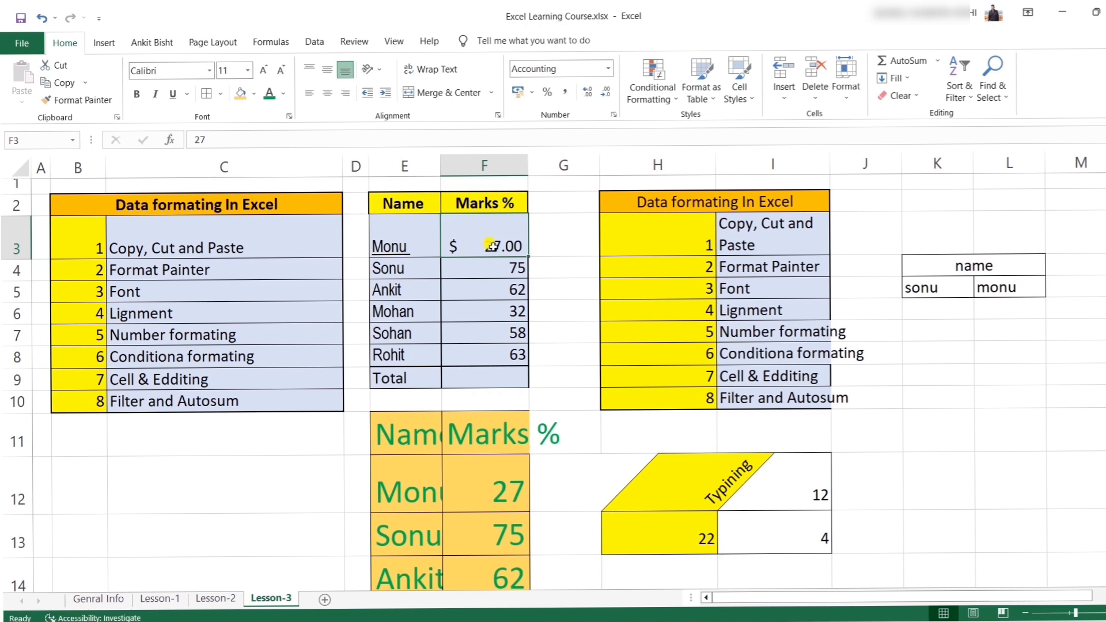
{"action": "left_click", "coordinate": [524, 69]}
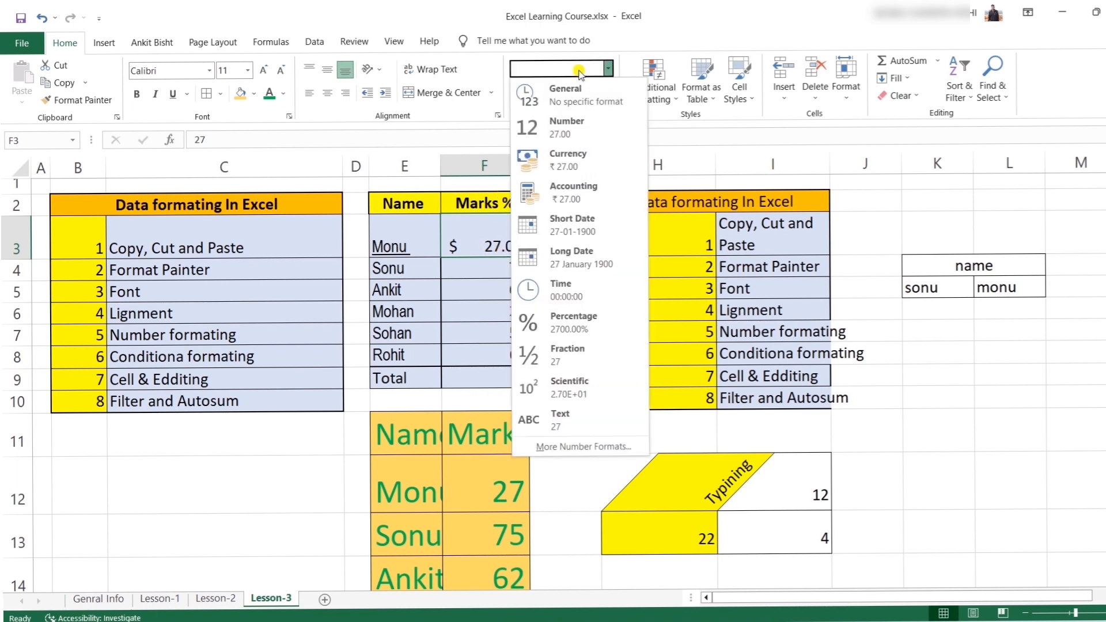
{"action": "left_click", "coordinate": [552, 97]}
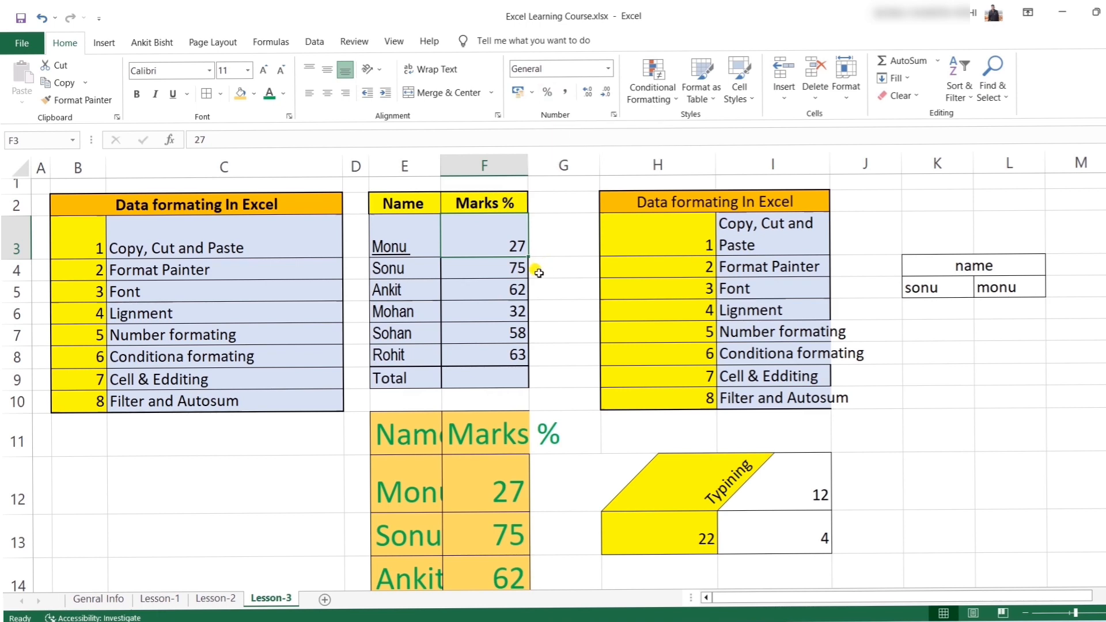
Step: Apply Percent Style to the marks in F3:F8, then undo it
{"action": "left_click_drag", "start_coordinate": [493, 234], "coordinate": [498, 355]}
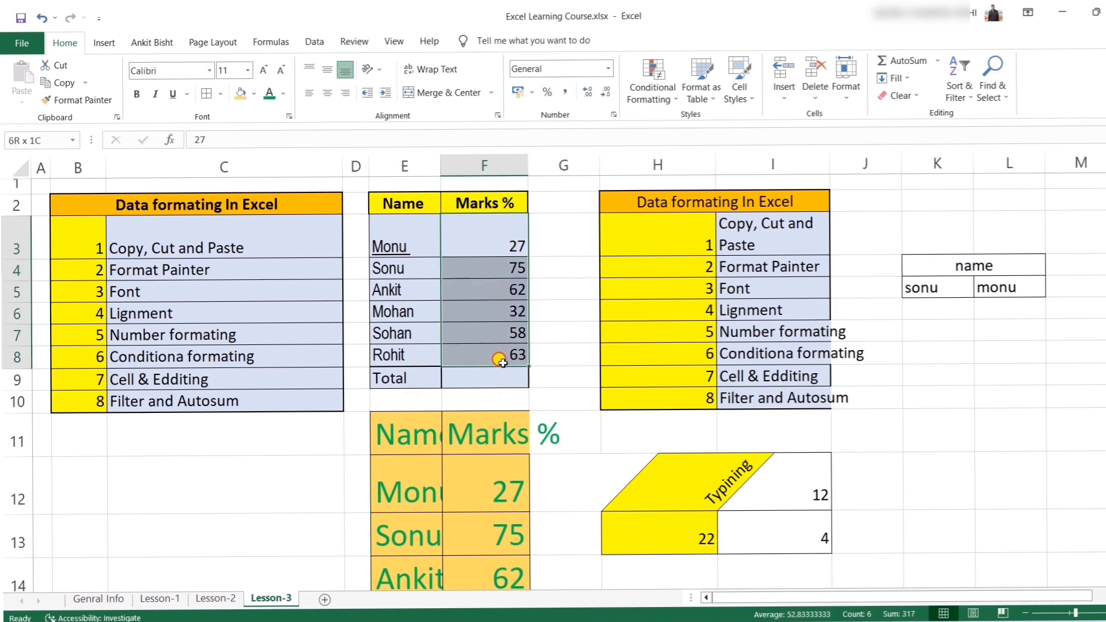
{"action": "left_click", "coordinate": [547, 92]}
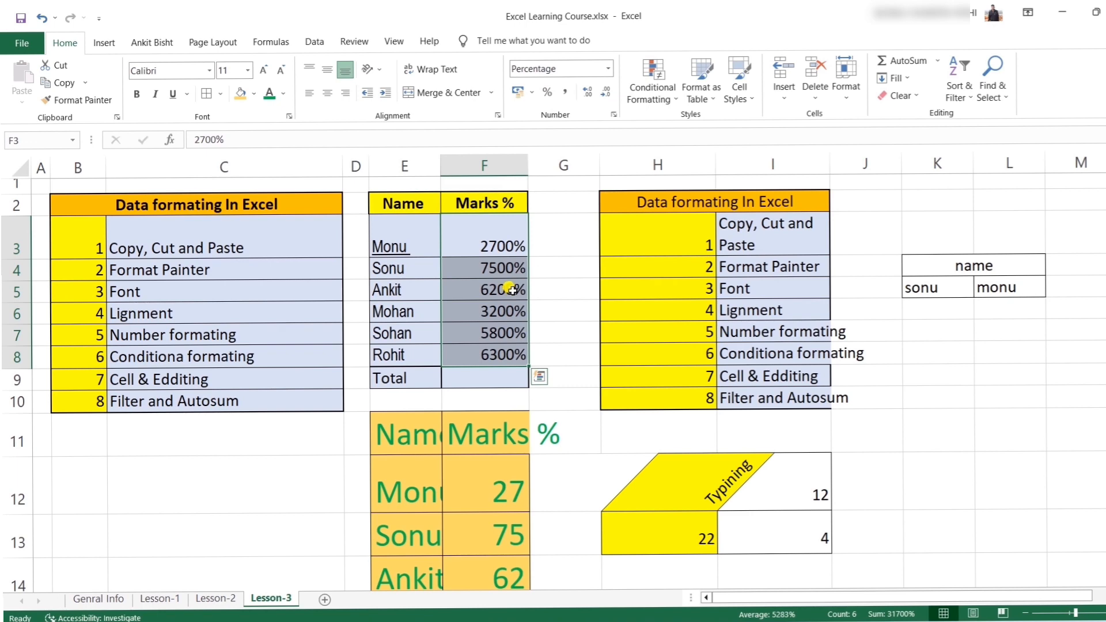
{"action": "key", "text": "ctrl+z"}
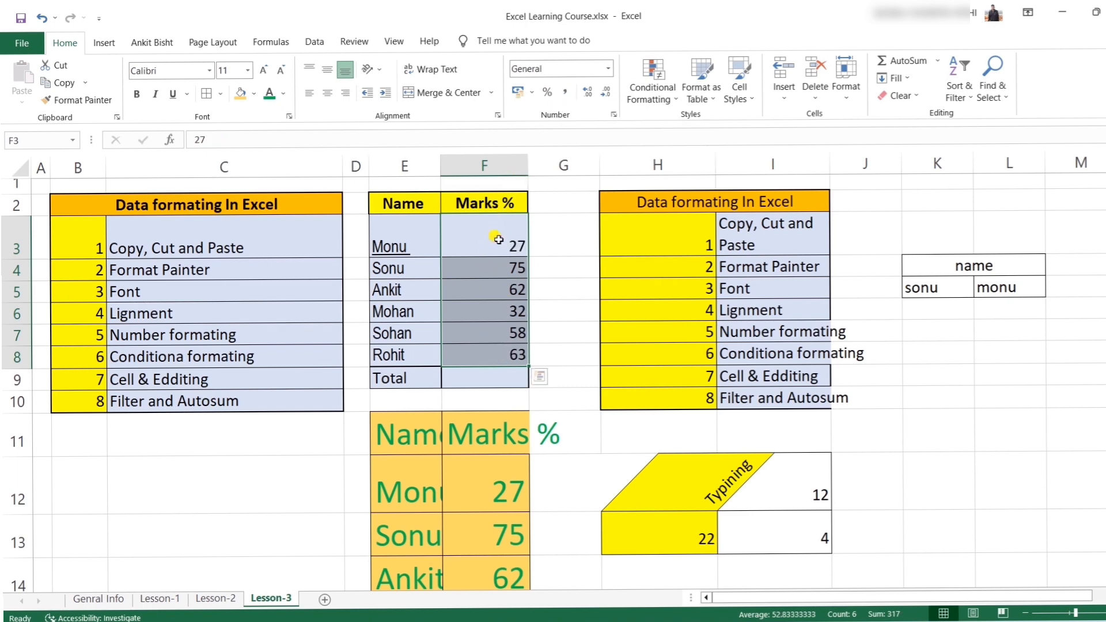
Step: Replace the value in cell F3 with 2700 and apply Comma Style to it
{"action": "left_click", "coordinate": [498, 239]}
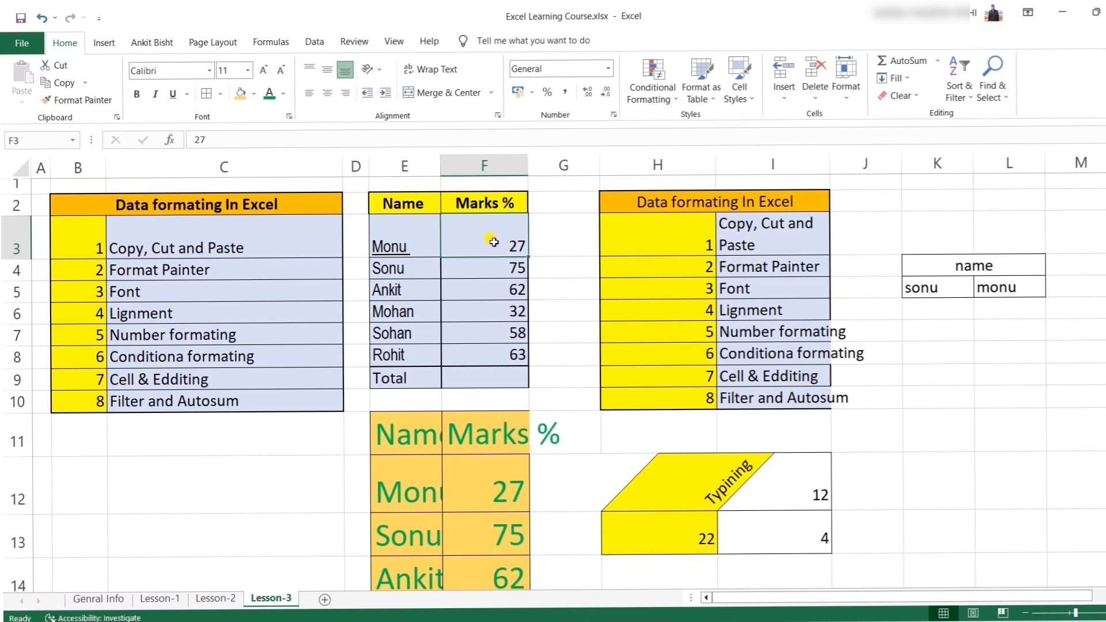
{"action": "type", "text": "2700"}
{"action": "key", "text": "Return"}
{"action": "left_click", "coordinate": [565, 332]}
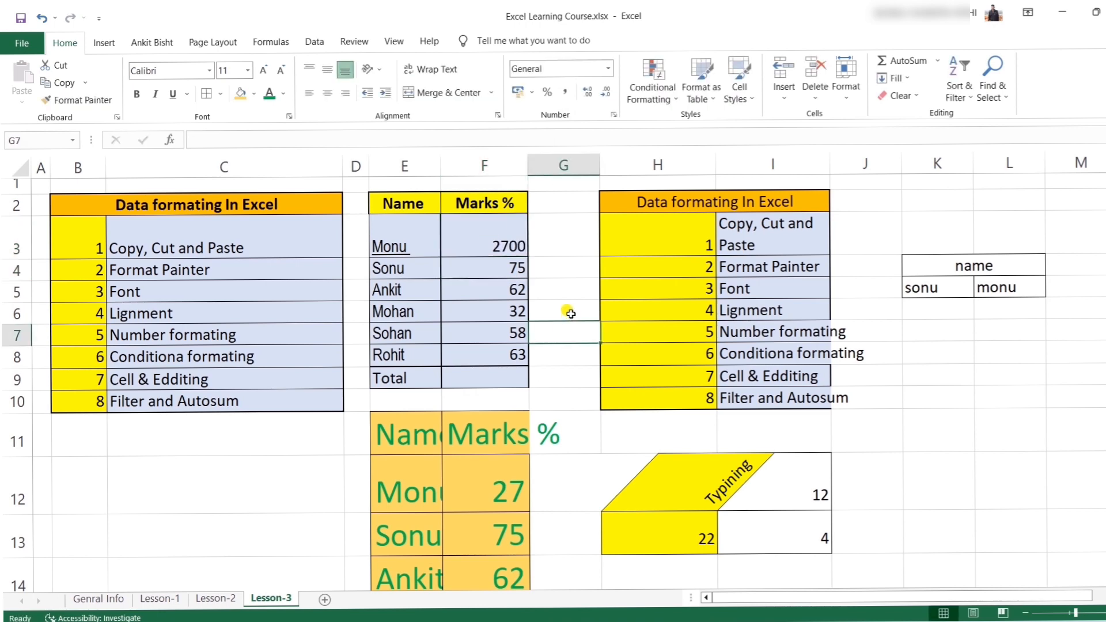
{"action": "left_click", "coordinate": [505, 242]}
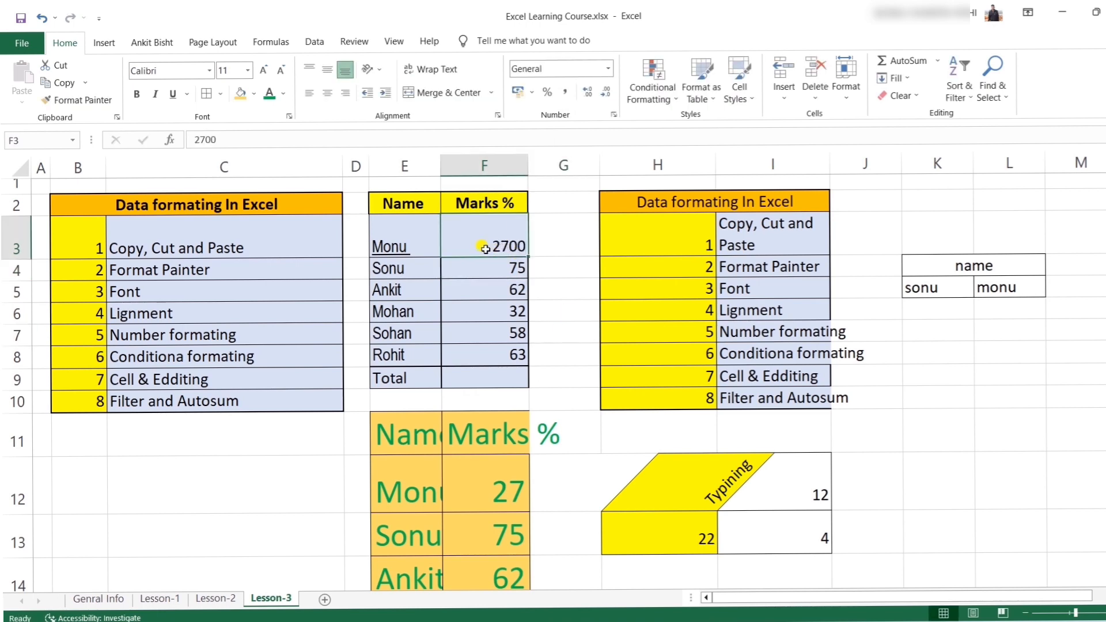
{"action": "left_click", "coordinate": [565, 92]}
{"action": "left_click", "coordinate": [544, 288]}
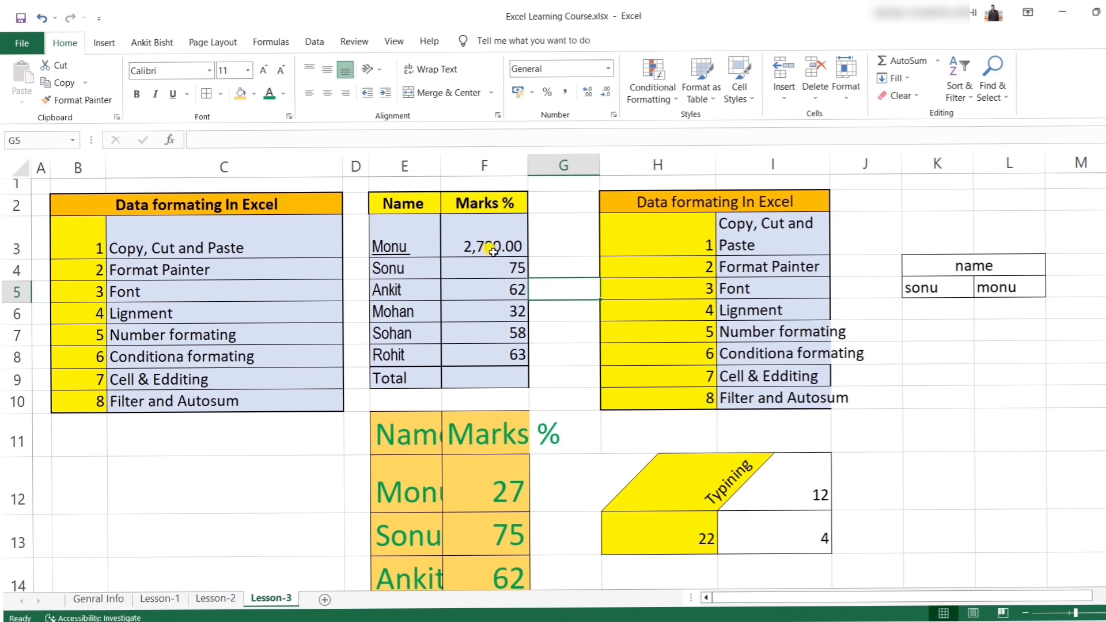
Step: Reset cell F3 to the General number format, then undo its recent edits back to a mark of 27
{"action": "left_click", "coordinate": [493, 252]}
{"action": "left_click", "coordinate": [544, 304]}
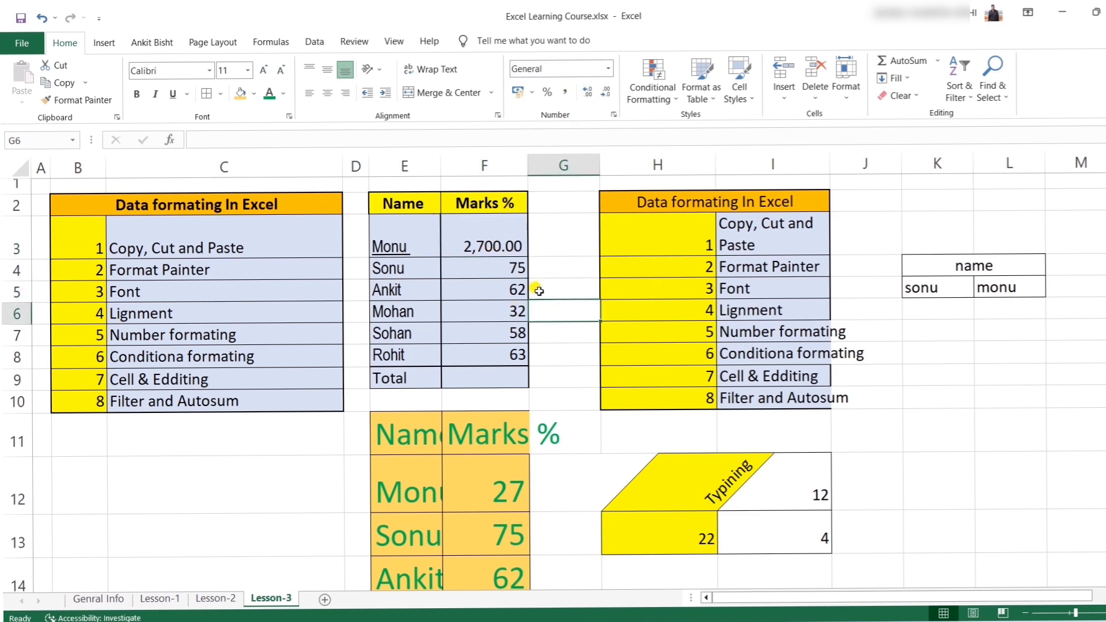
{"action": "left_click", "coordinate": [508, 242]}
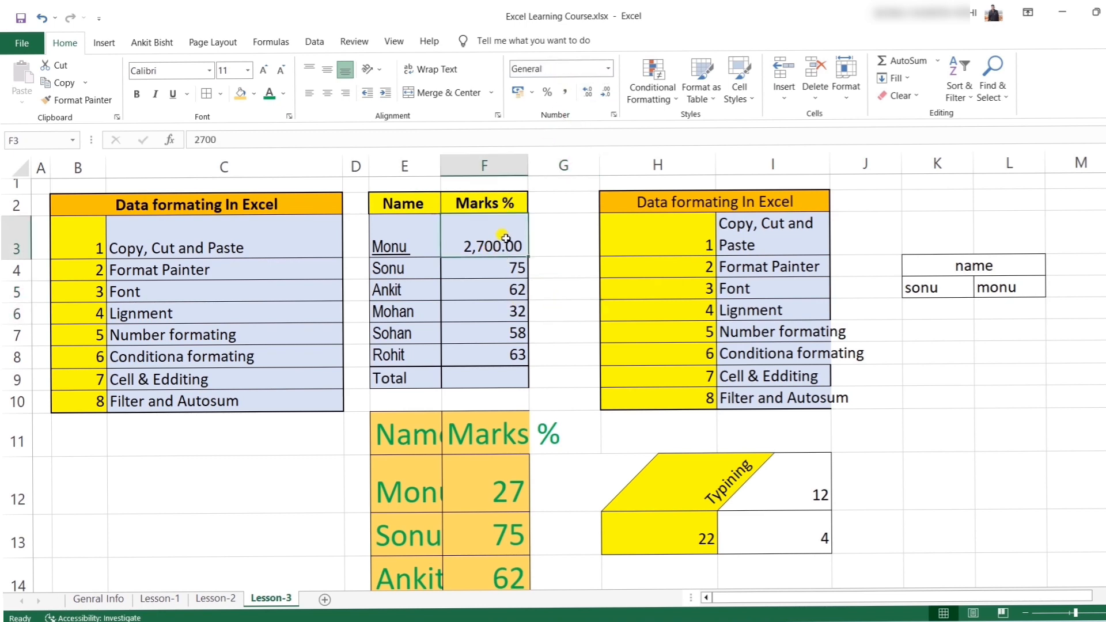
{"action": "left_click", "coordinate": [609, 68]}
{"action": "left_click", "coordinate": [536, 92]}
{"action": "key", "text": "ctrl+z"}
{"action": "left_click", "coordinate": [562, 348]}
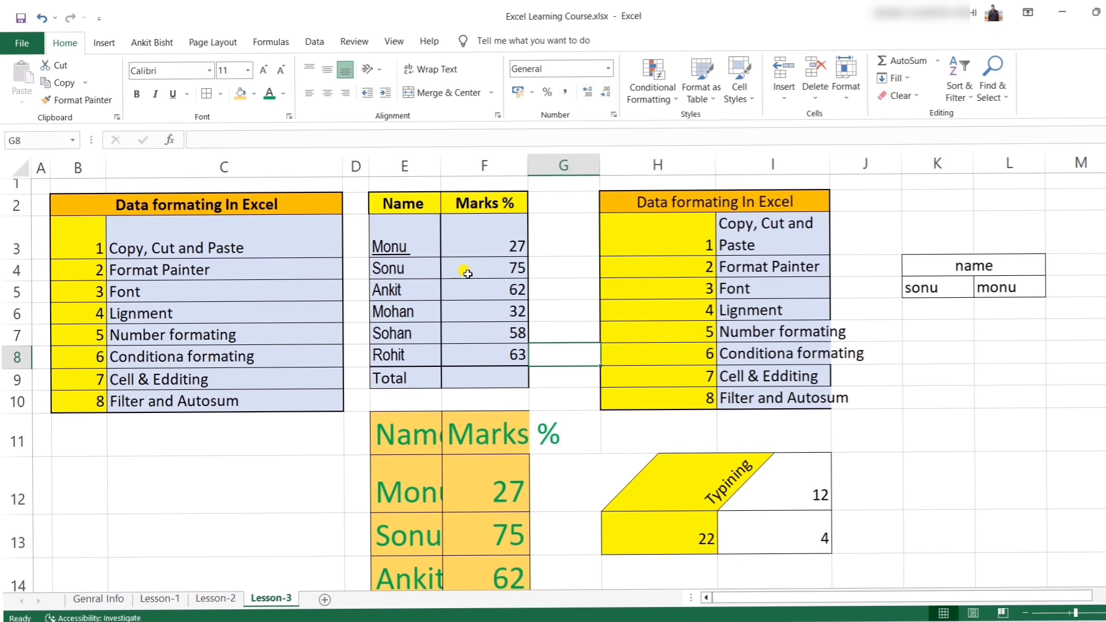
Step: Replace the mark in cell F3 with 27.12
{"action": "left_click", "coordinate": [505, 242]}
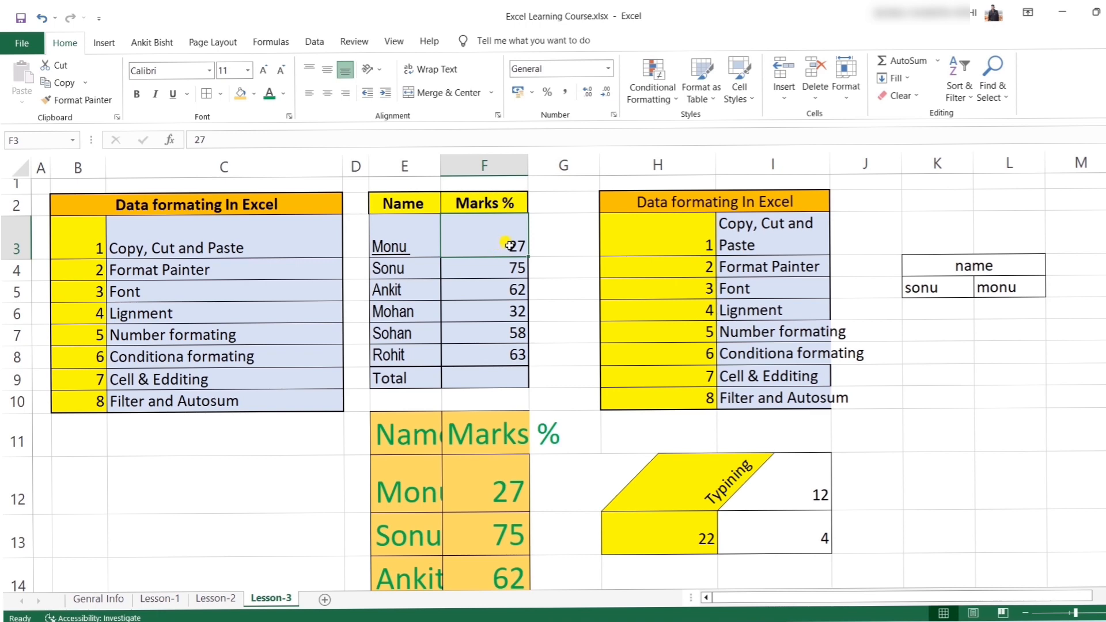
{"action": "type", "text": "27."}
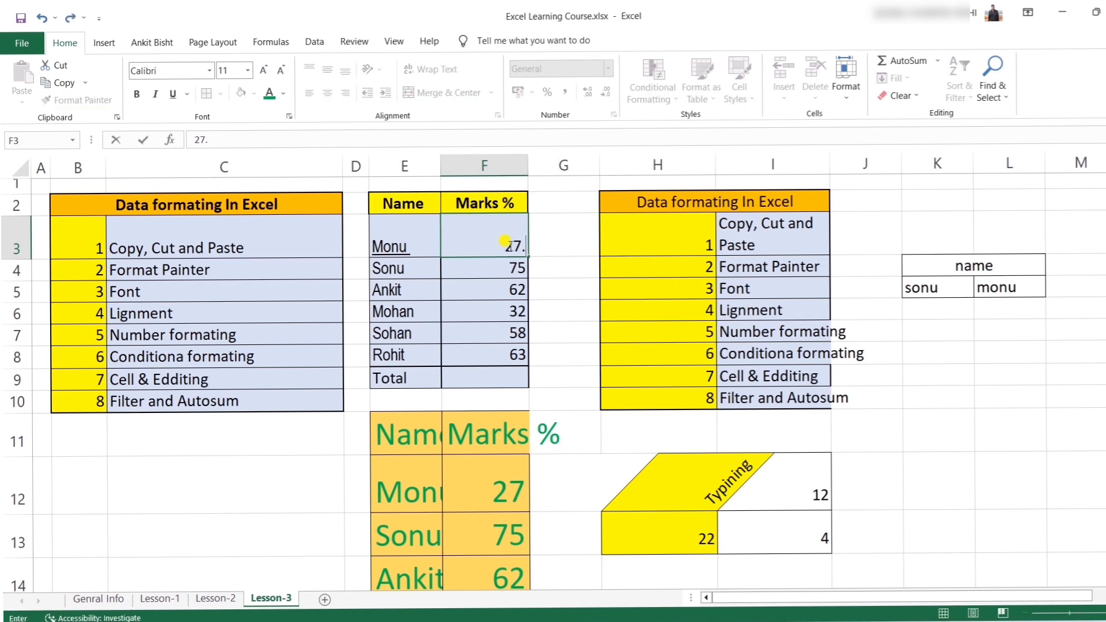
{"action": "type", "text": "12"}
{"action": "left_click", "coordinate": [553, 324]}
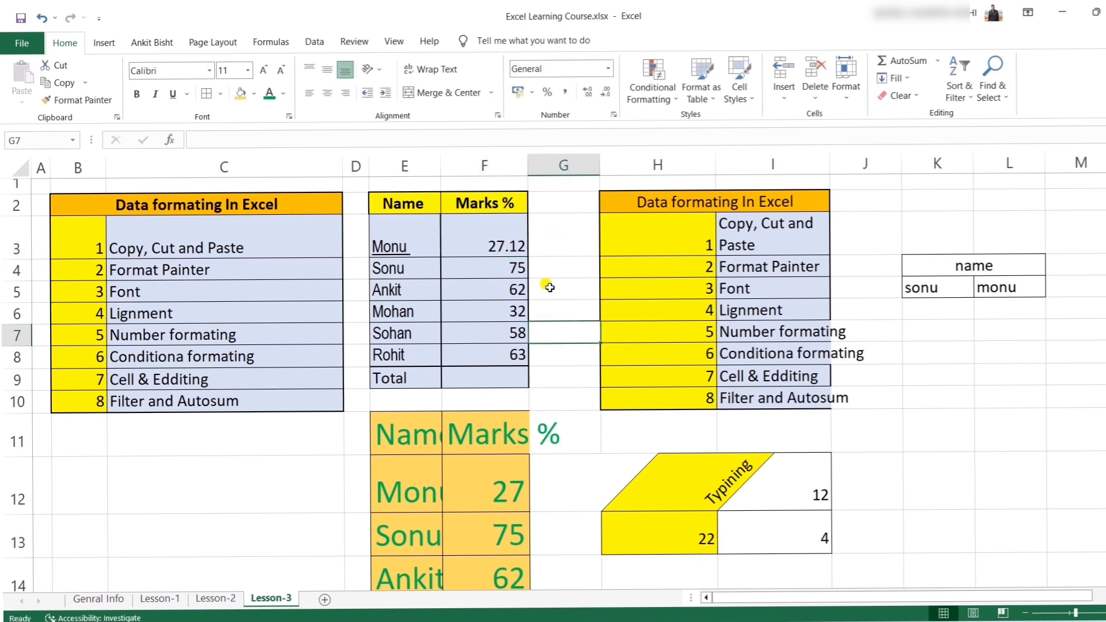
Step: Decrease the decimals of cell F3 to one place, then increase them to three places
{"action": "left_click", "coordinate": [498, 242]}
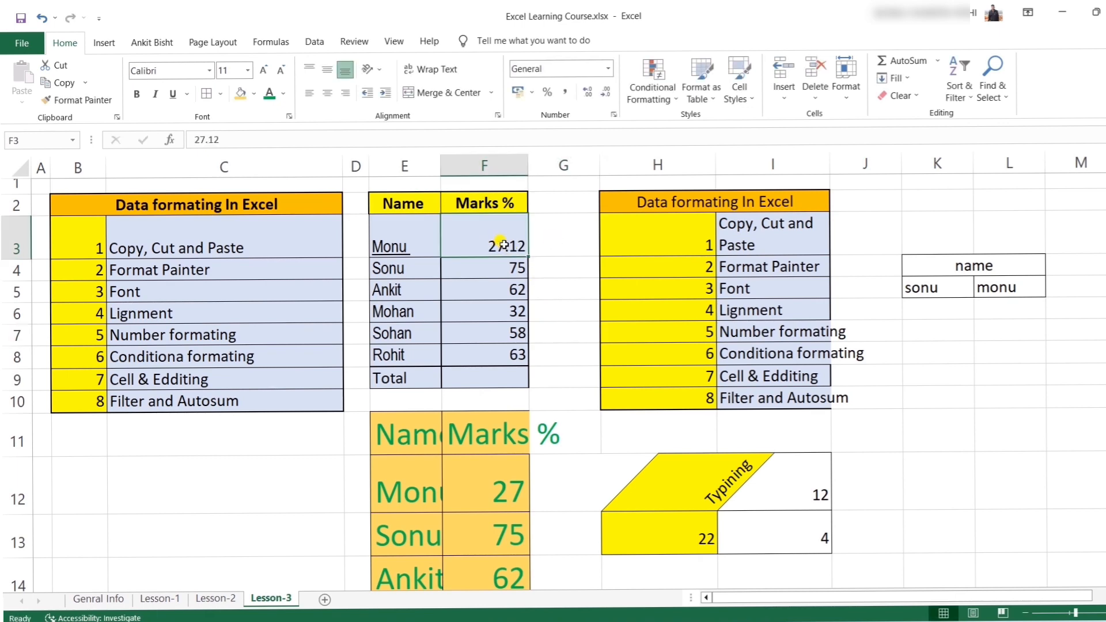
{"action": "left_click", "coordinate": [603, 92]}
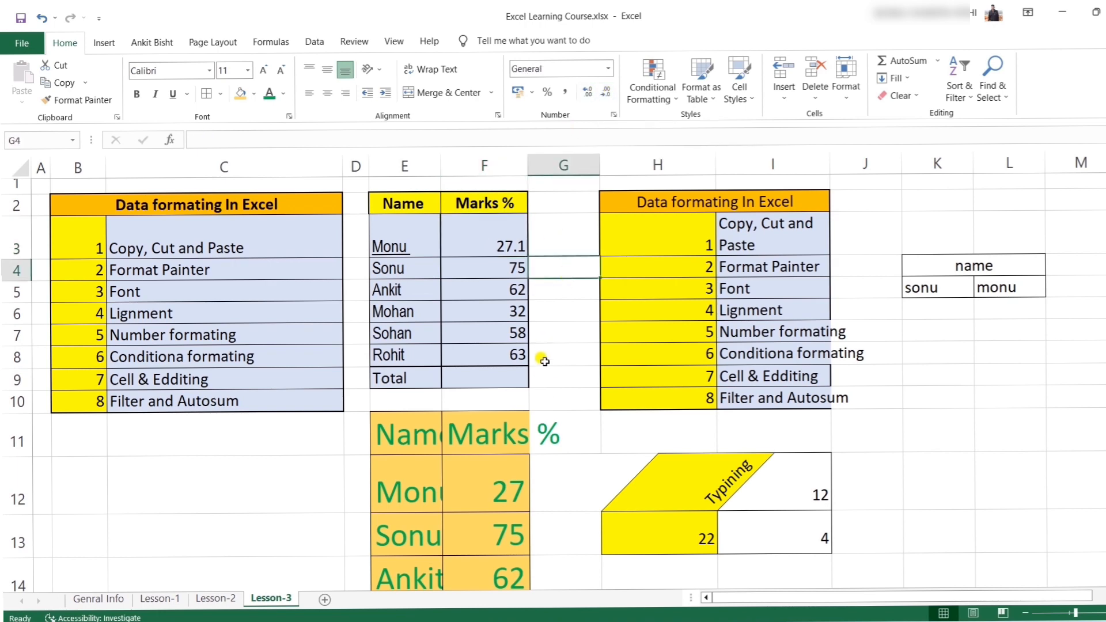
{"action": "left_click", "coordinate": [588, 92]}
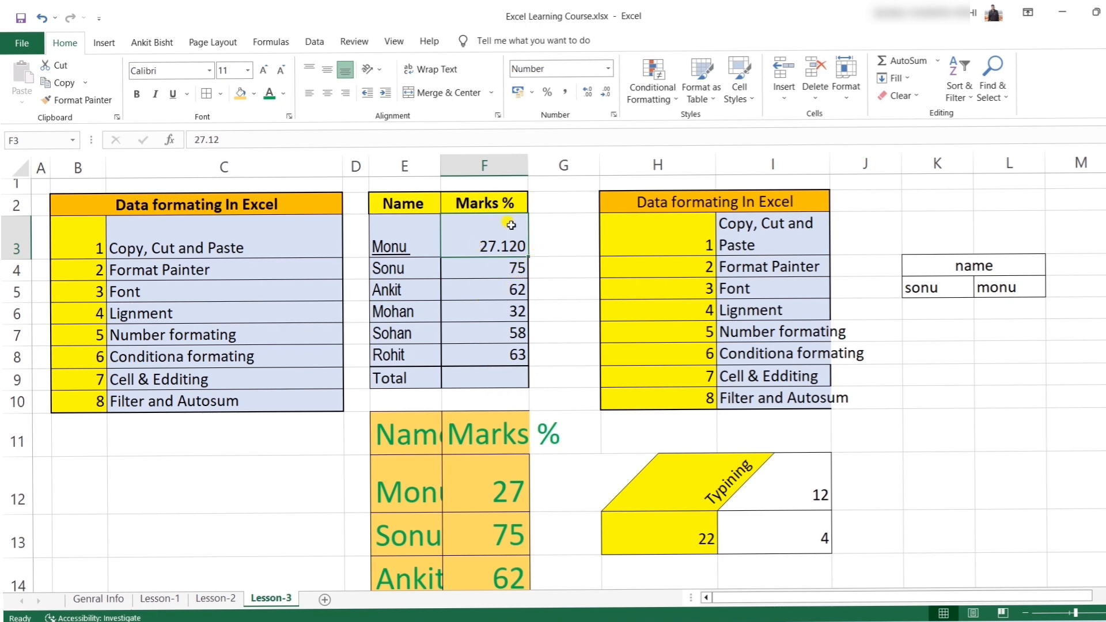
{"action": "left_click", "coordinate": [563, 355]}
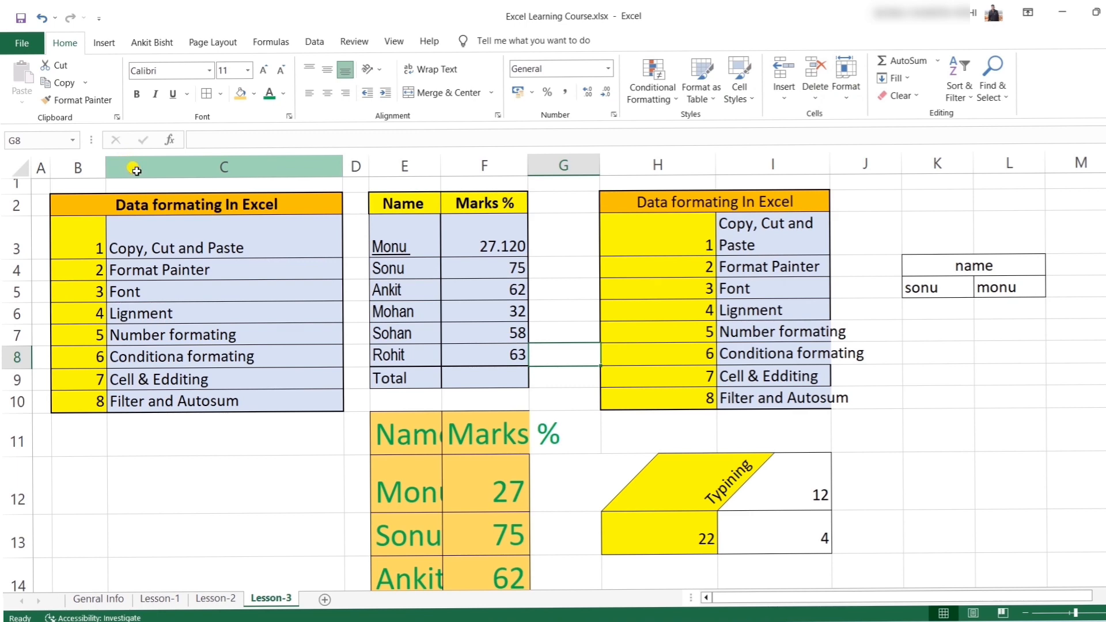
Step: Insert a blank column before column C, between the serial numbers and the topic list
{"action": "left_click", "coordinate": [137, 168]}
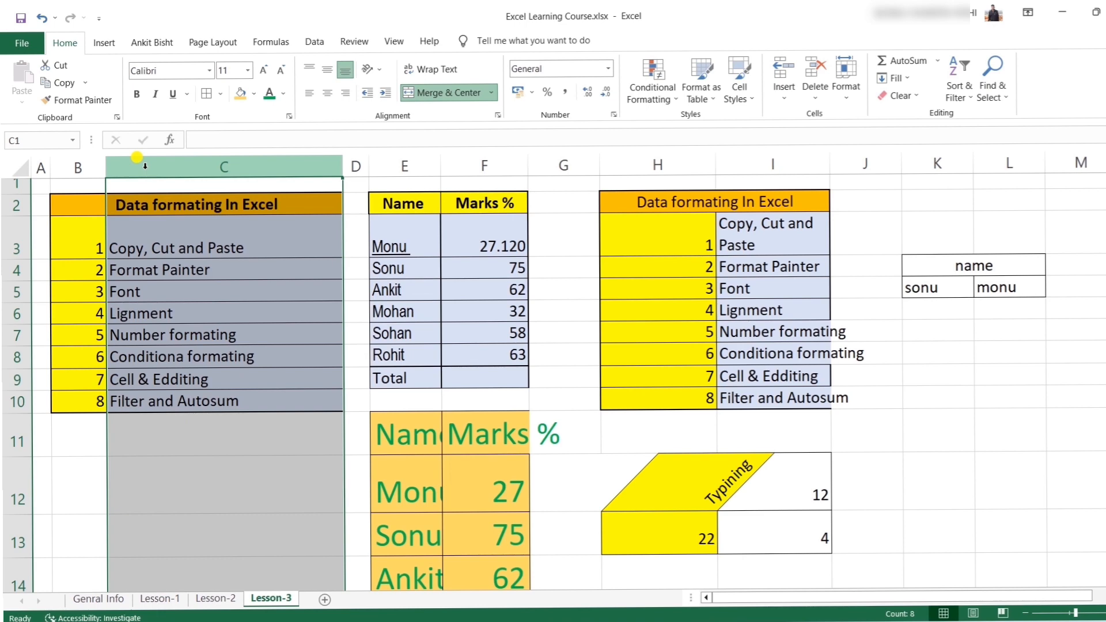
{"action": "right_click", "coordinate": [146, 169]}
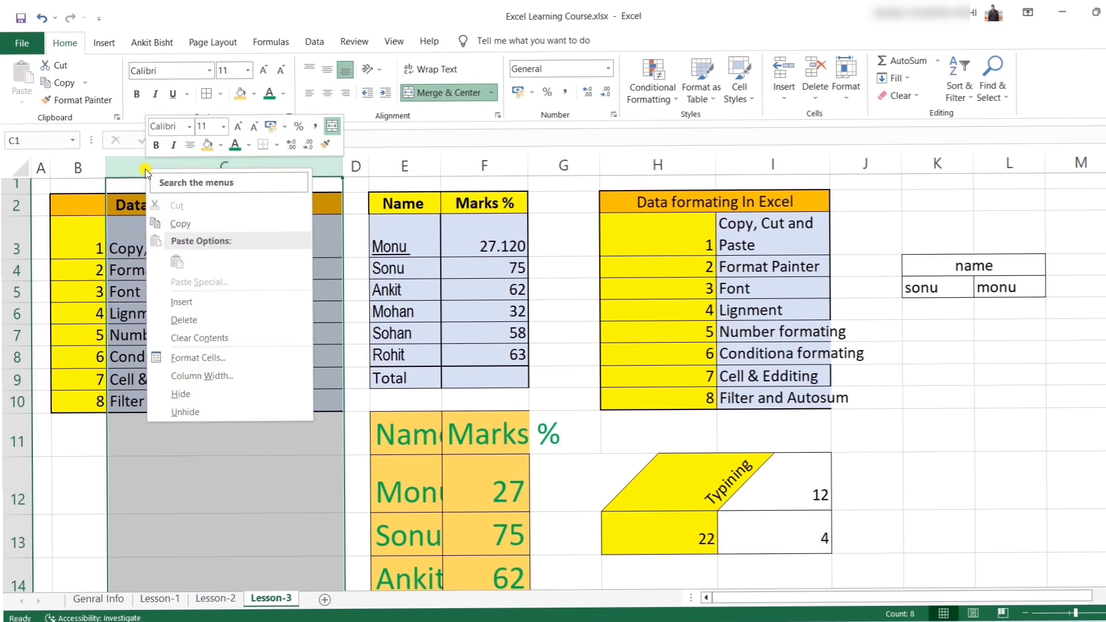
{"action": "left_click", "coordinate": [181, 302]}
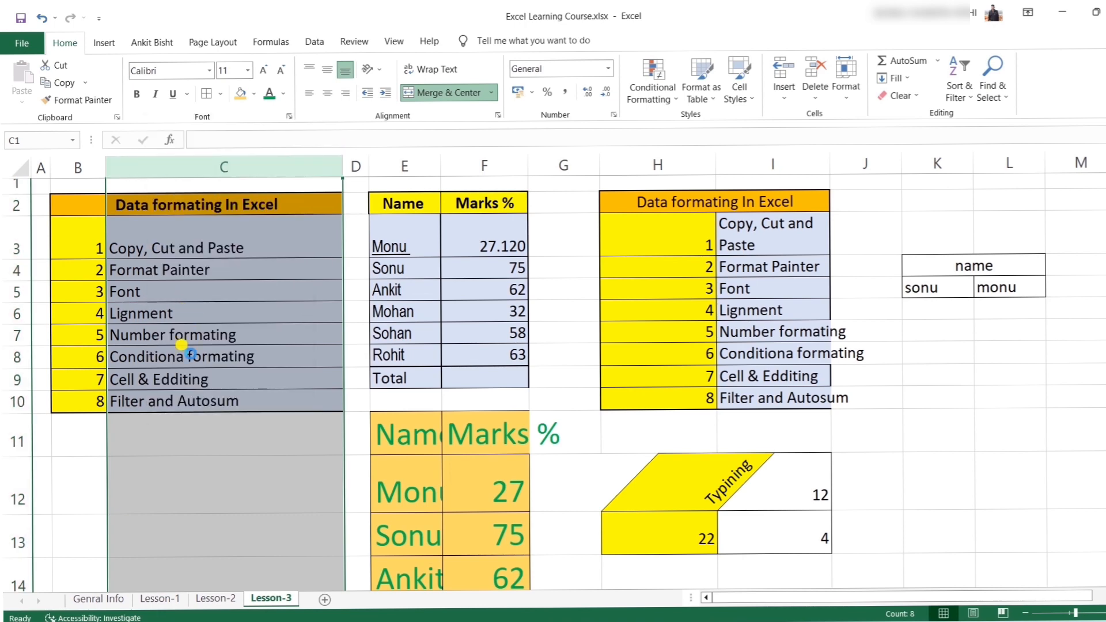
{"action": "left_click", "coordinate": [188, 459]}
{"action": "left_click", "coordinate": [127, 241]}
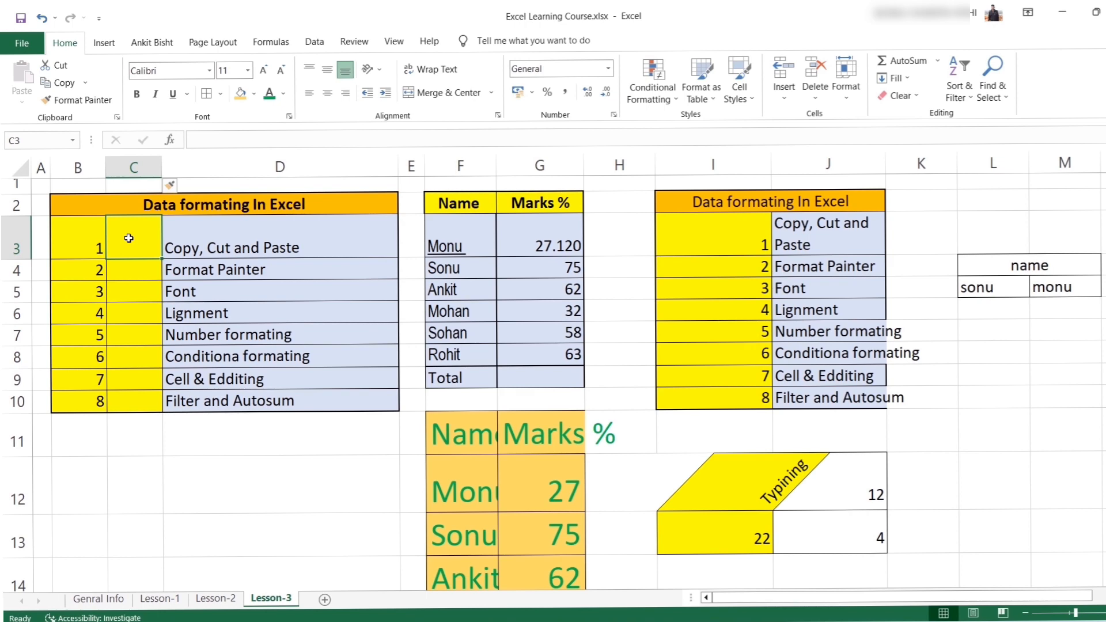
{"action": "left_click", "coordinate": [129, 274]}
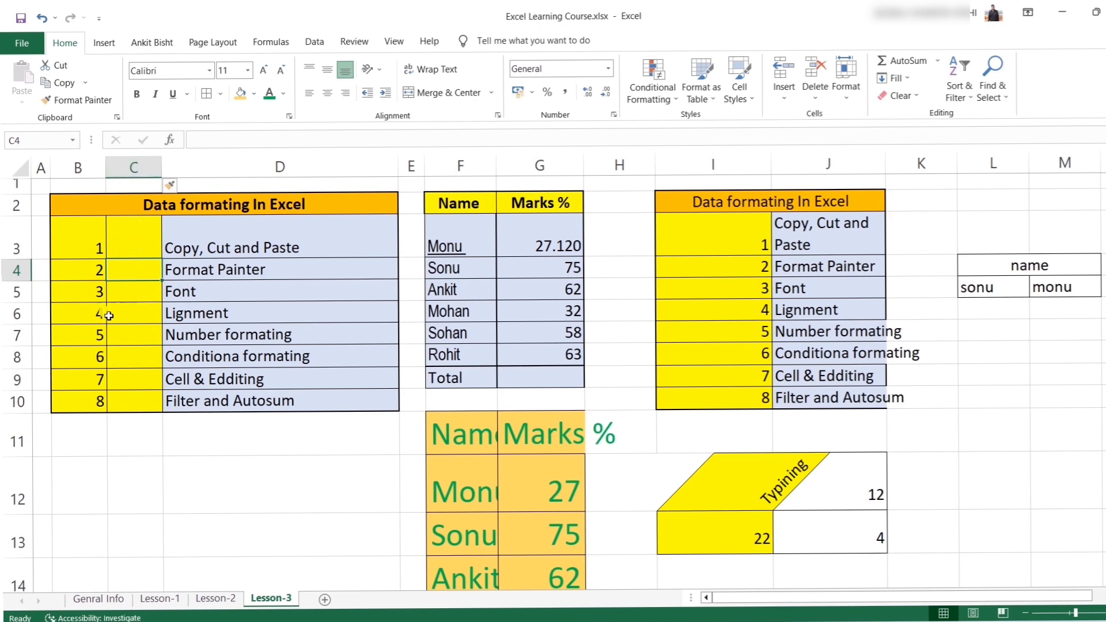
Step: Insert a blank sheet row above row 7, the Number formating row
{"action": "left_click", "coordinate": [17, 335]}
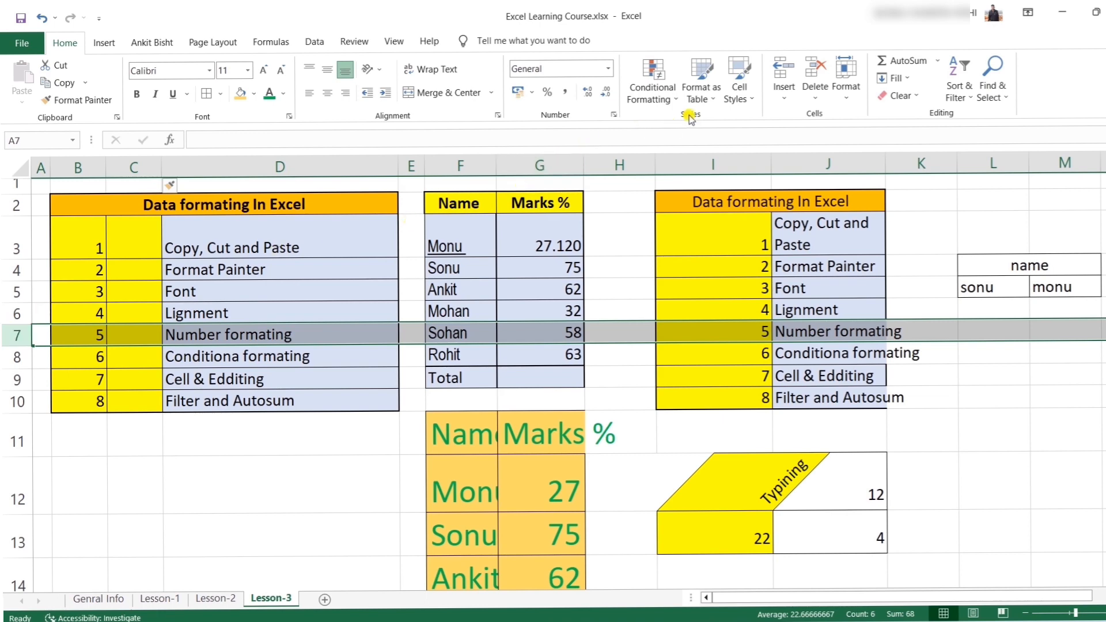
{"action": "left_click", "coordinate": [780, 89]}
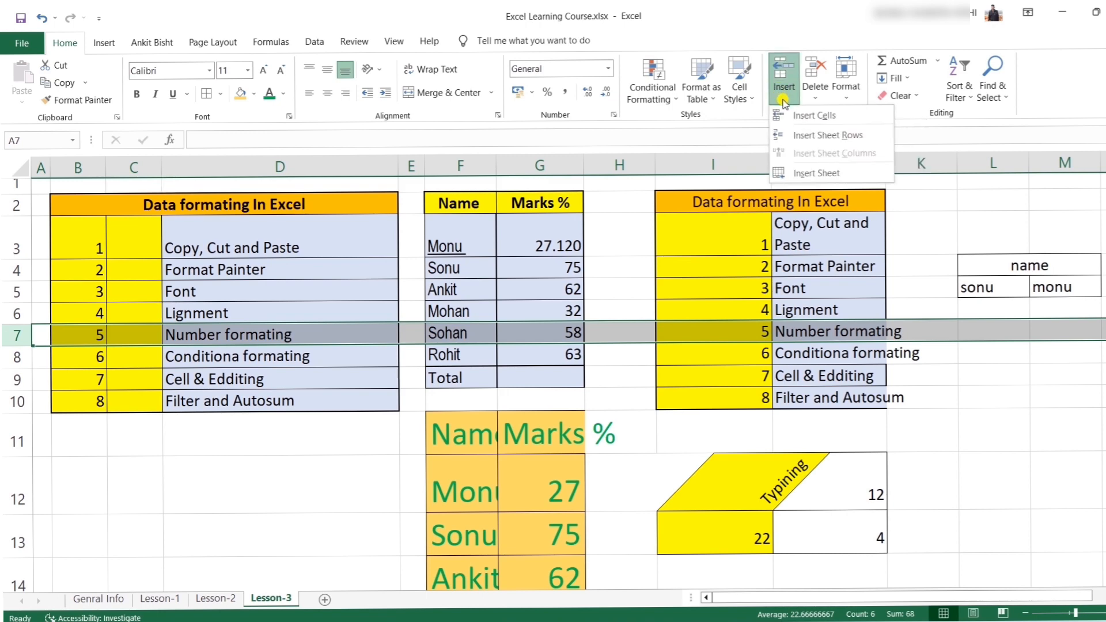
{"action": "left_click", "coordinate": [803, 118]}
{"action": "left_click", "coordinate": [195, 332]}
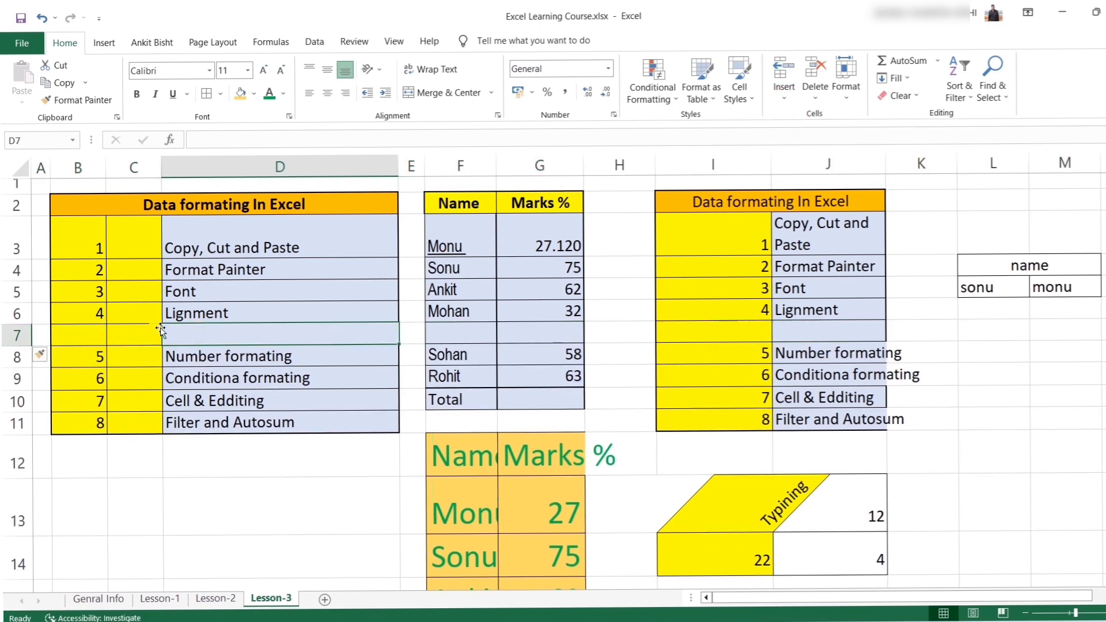
Step: Renumber the serial numbers in B3:B11 from 1 to 9 and change the topic in D6 to ALignment
{"action": "left_click", "coordinate": [78, 338]}
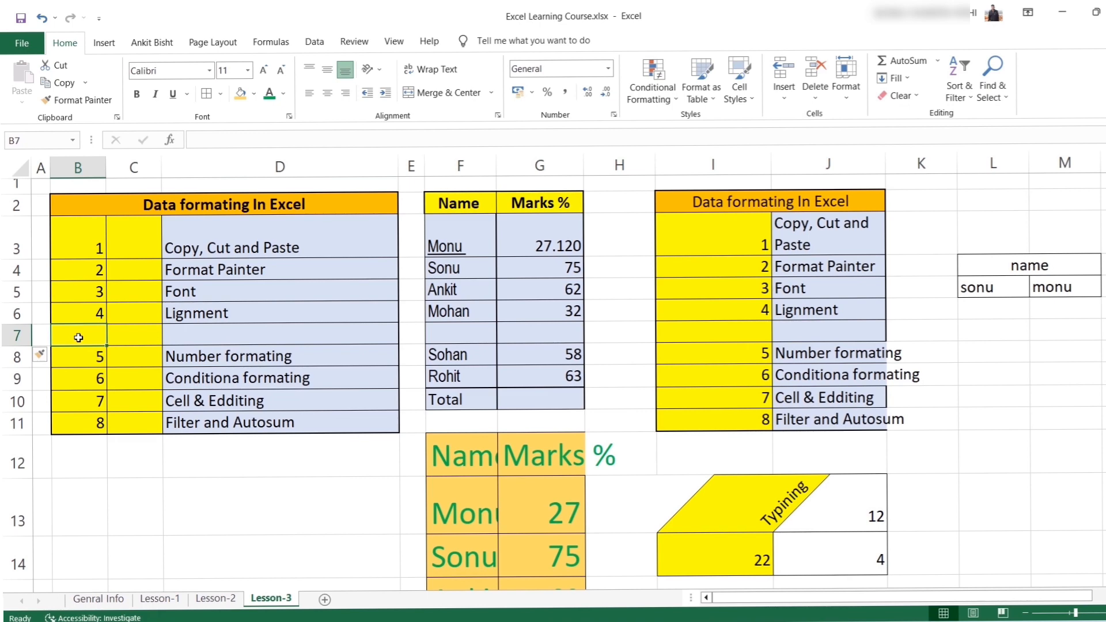
{"action": "left_click", "coordinate": [126, 338]}
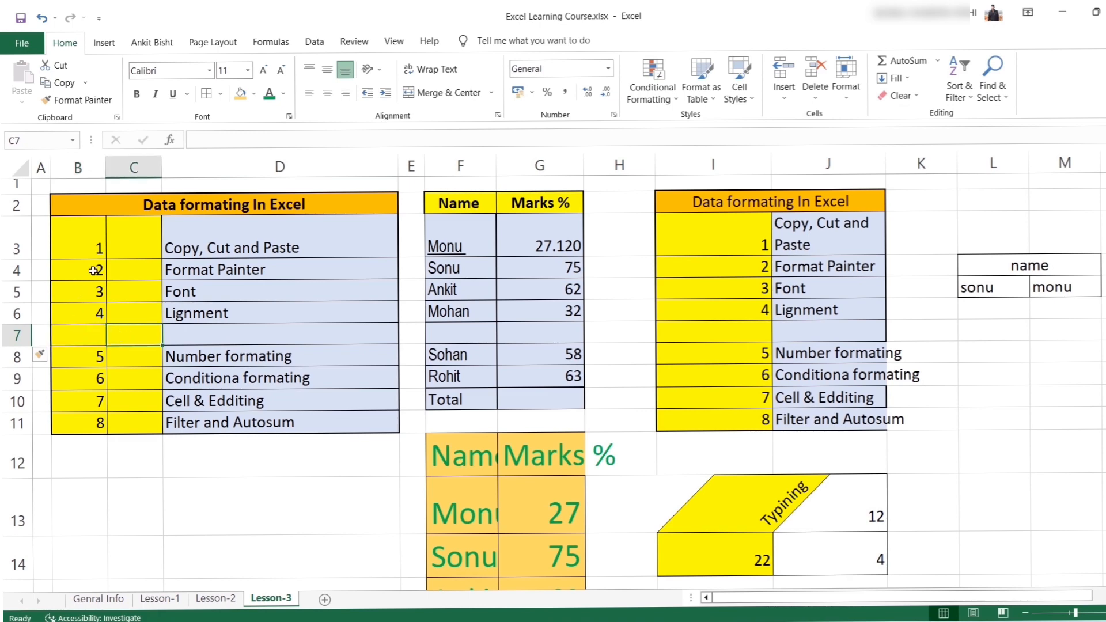
{"action": "left_click_drag", "start_coordinate": [92, 248], "coordinate": [104, 316]}
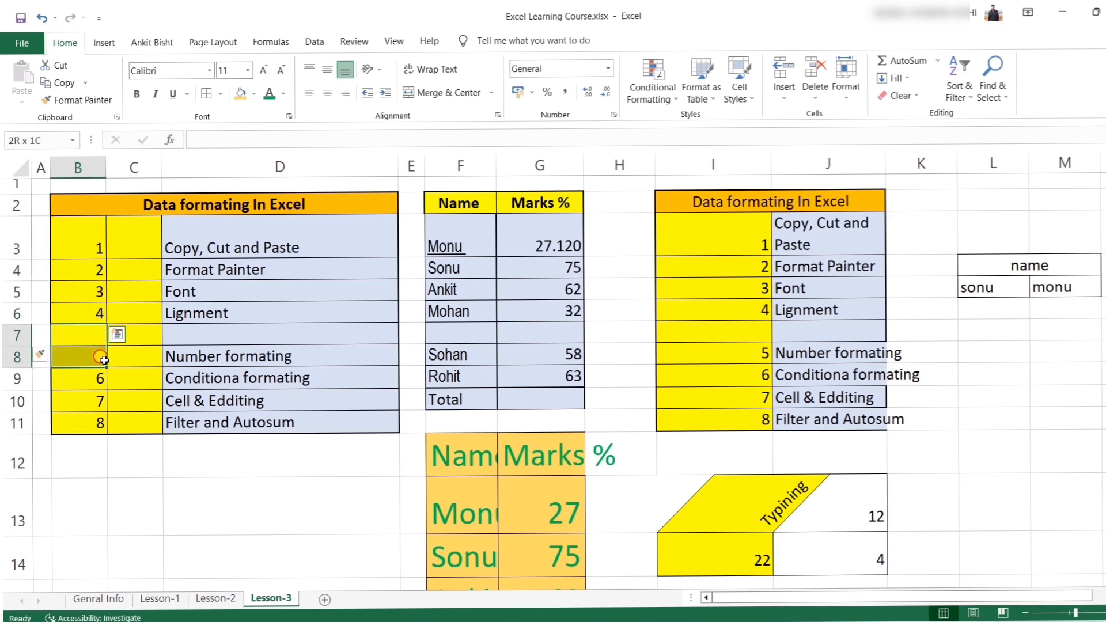
{"action": "left_click", "coordinate": [217, 483]}
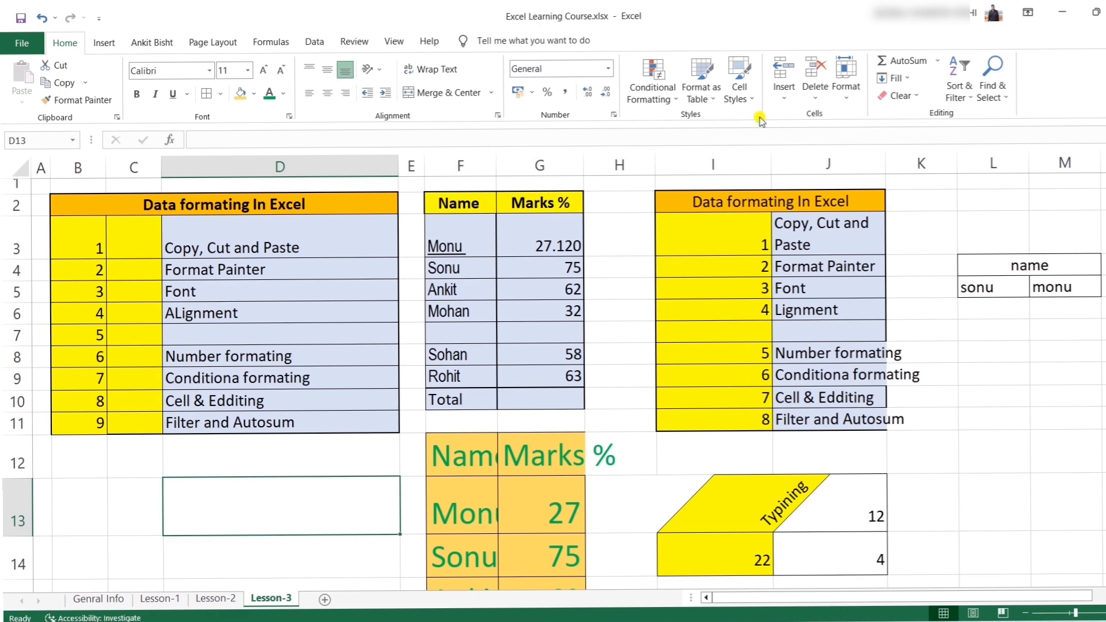
Step: Delete the inserted sheet row 7
{"action": "left_click", "coordinate": [19, 336]}
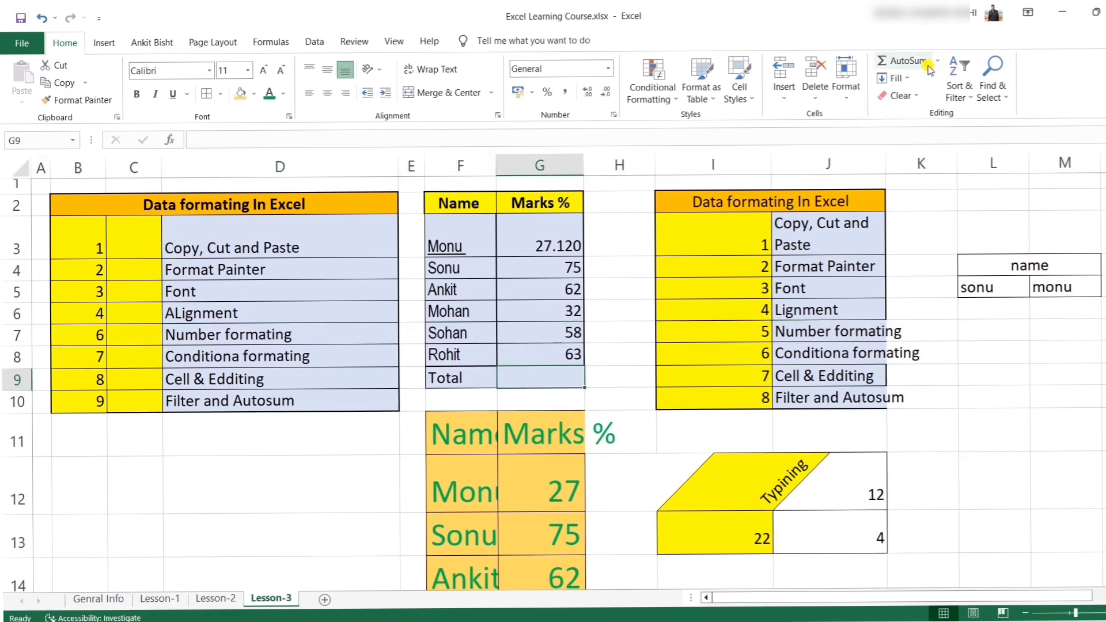
{"action": "left_click", "coordinate": [898, 61]}
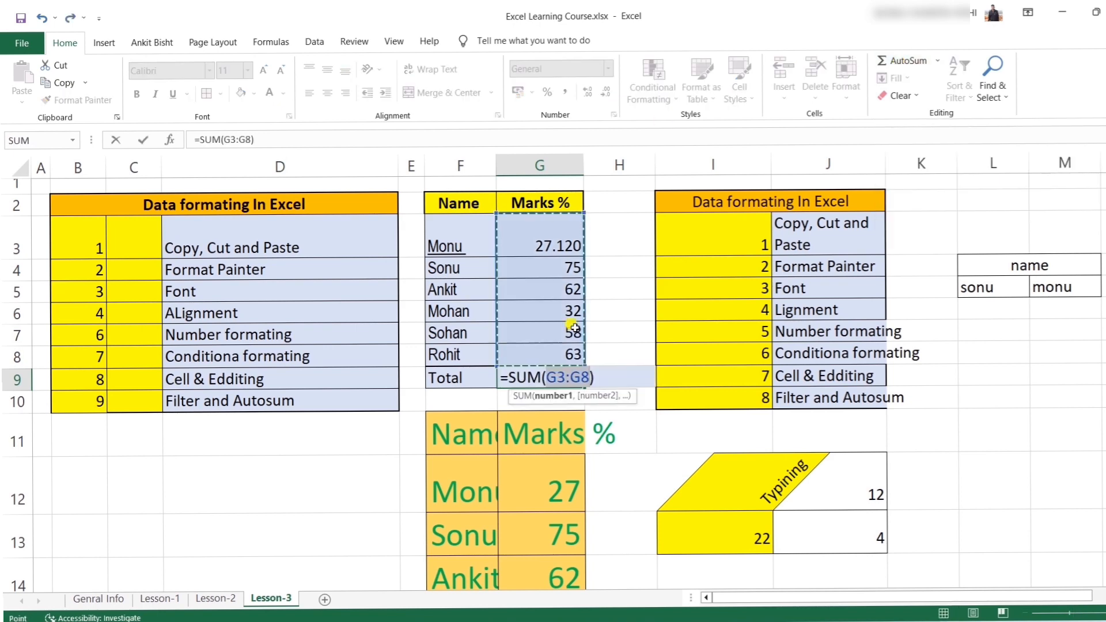
{"action": "key", "text": "Escape"}
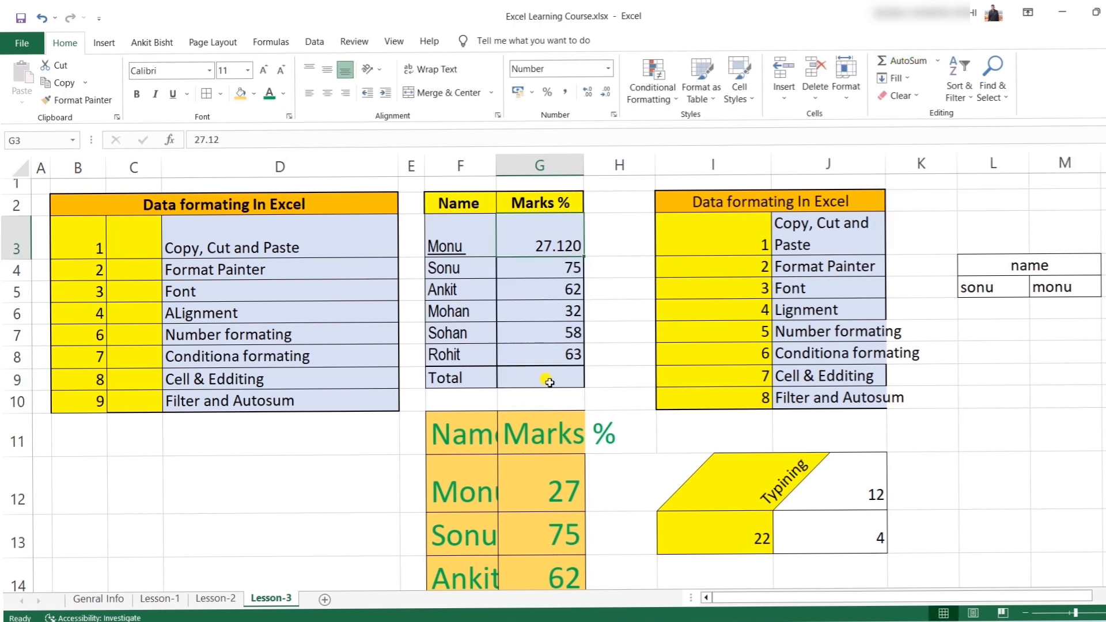
{"action": "left_click", "coordinate": [525, 243]}
Step: Total the marks in G3:G8 in cell G9 with AutoSum
{"action": "left_click", "coordinate": [540, 376]}
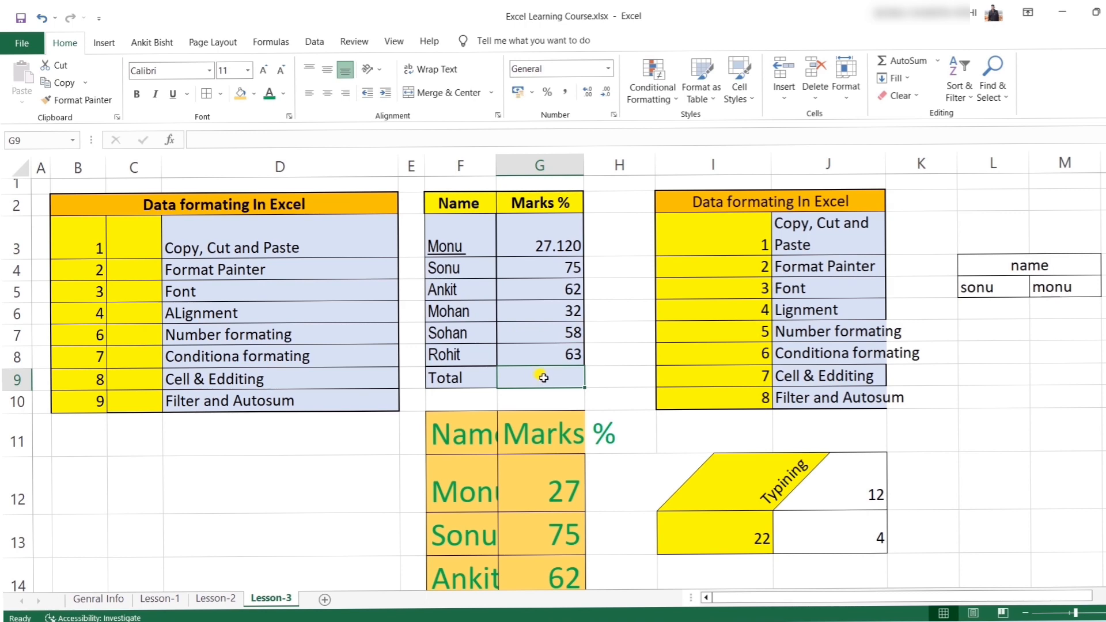
{"action": "left_click", "coordinate": [903, 61]}
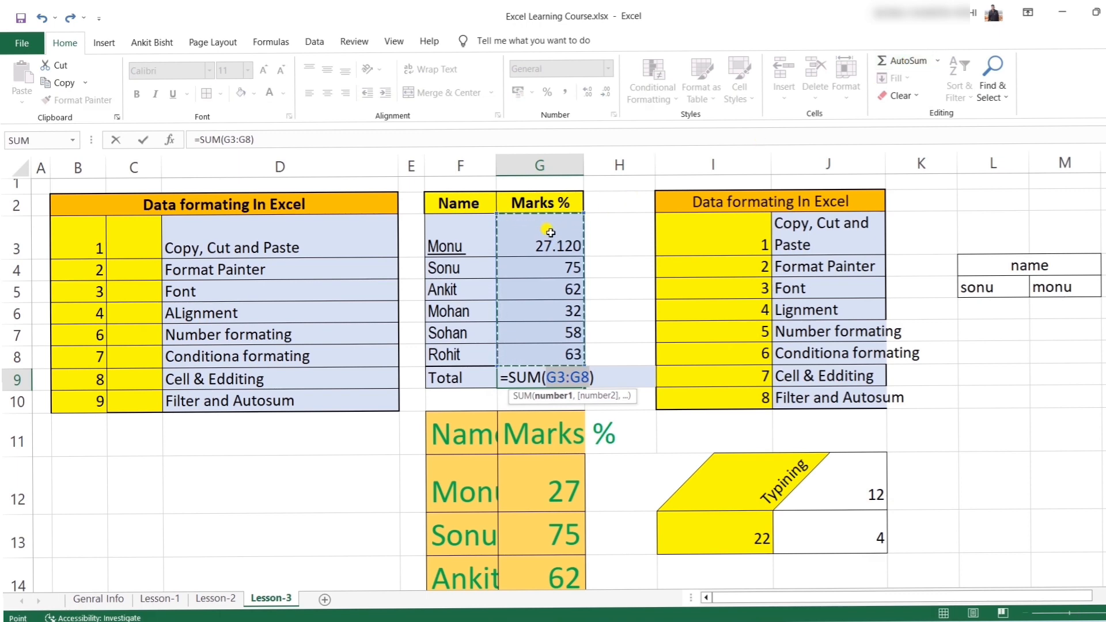
{"action": "left_click_drag", "start_coordinate": [550, 232], "coordinate": [549, 347]}
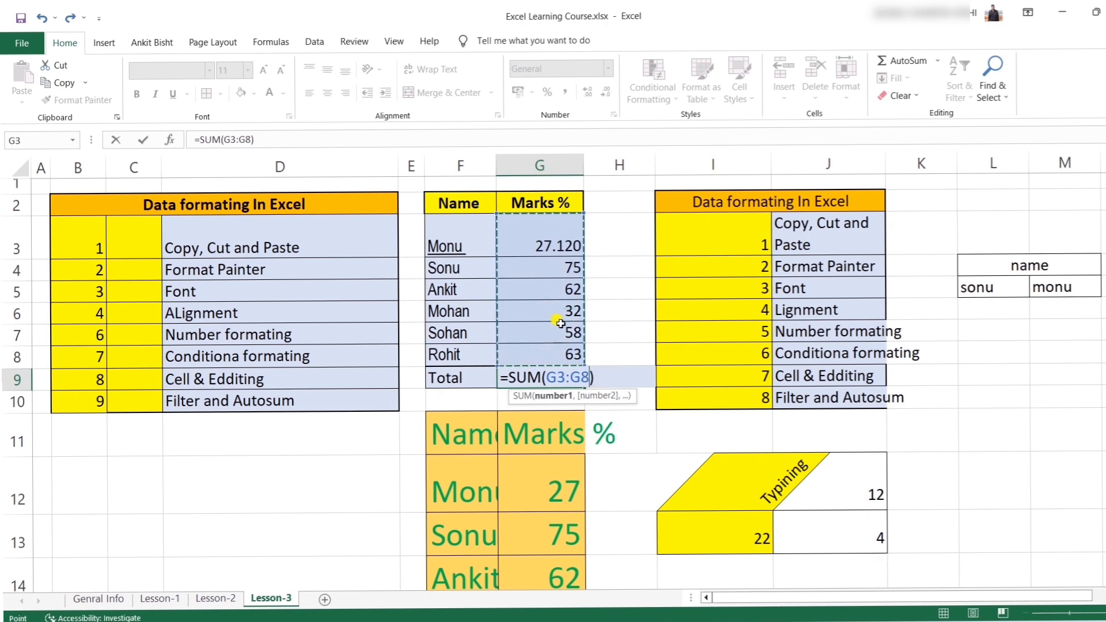
{"action": "key", "text": "Return"}
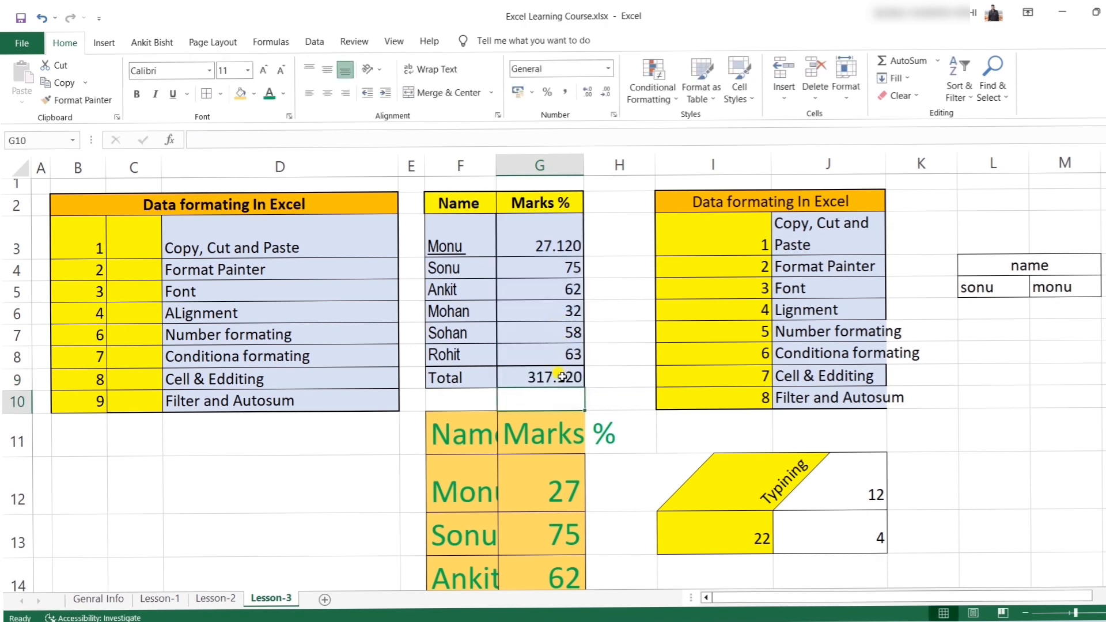
{"action": "left_click", "coordinate": [537, 377]}
Step: Select header row 2 and turn on Filter for its columns
{"action": "left_click", "coordinate": [921, 233]}
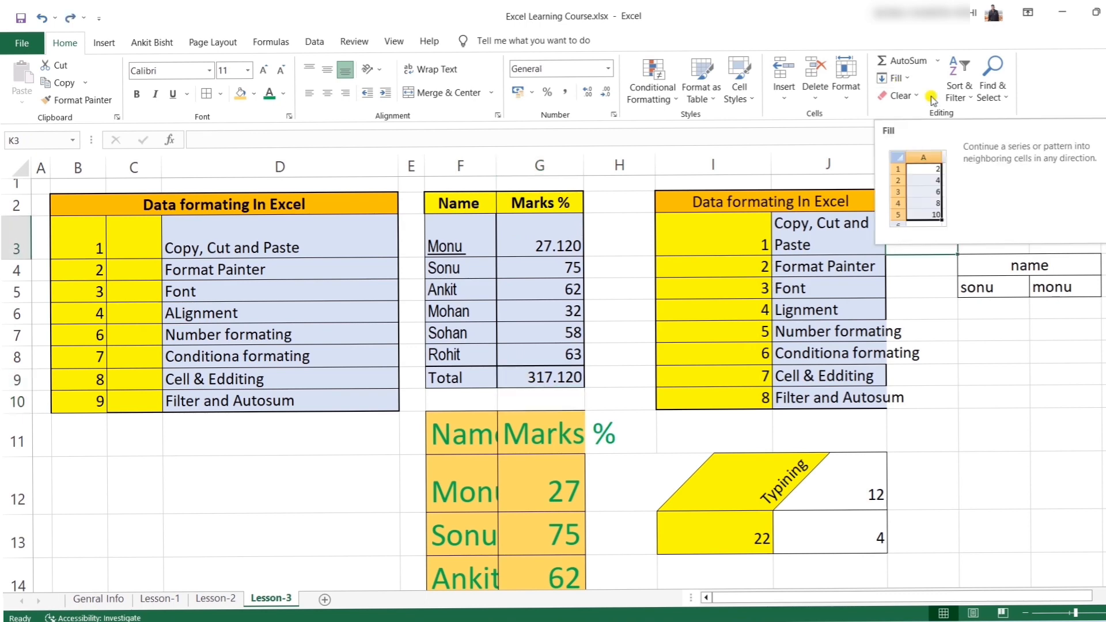
{"action": "left_click", "coordinate": [967, 99]}
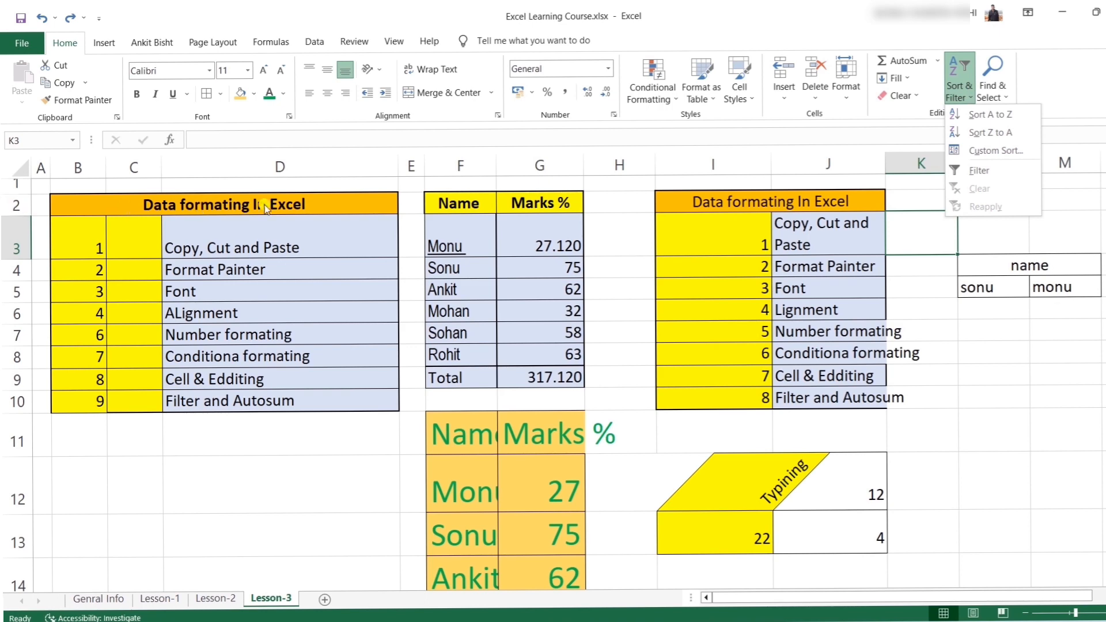
{"action": "left_click", "coordinate": [17, 208]}
{"action": "left_click", "coordinate": [16, 205]}
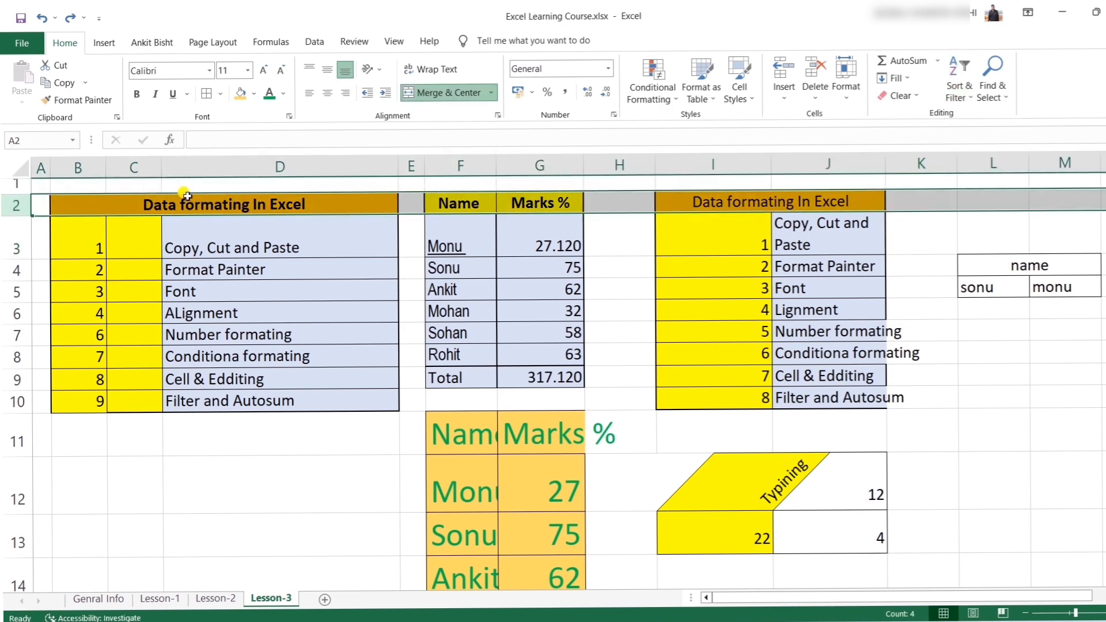
{"action": "left_click", "coordinate": [961, 91]}
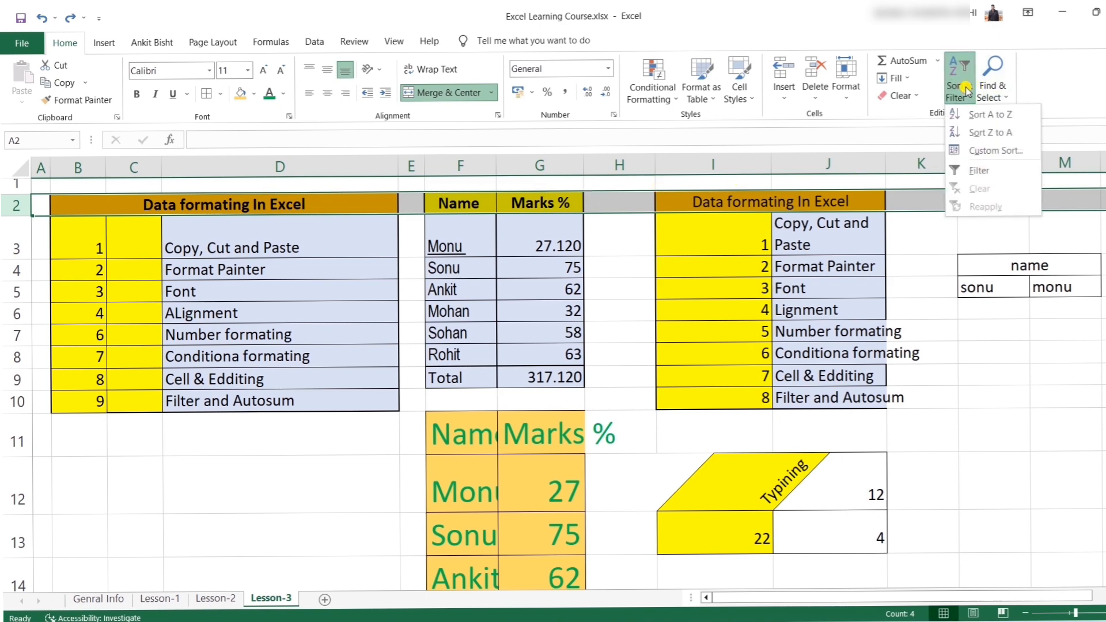
{"action": "left_click", "coordinate": [978, 170]}
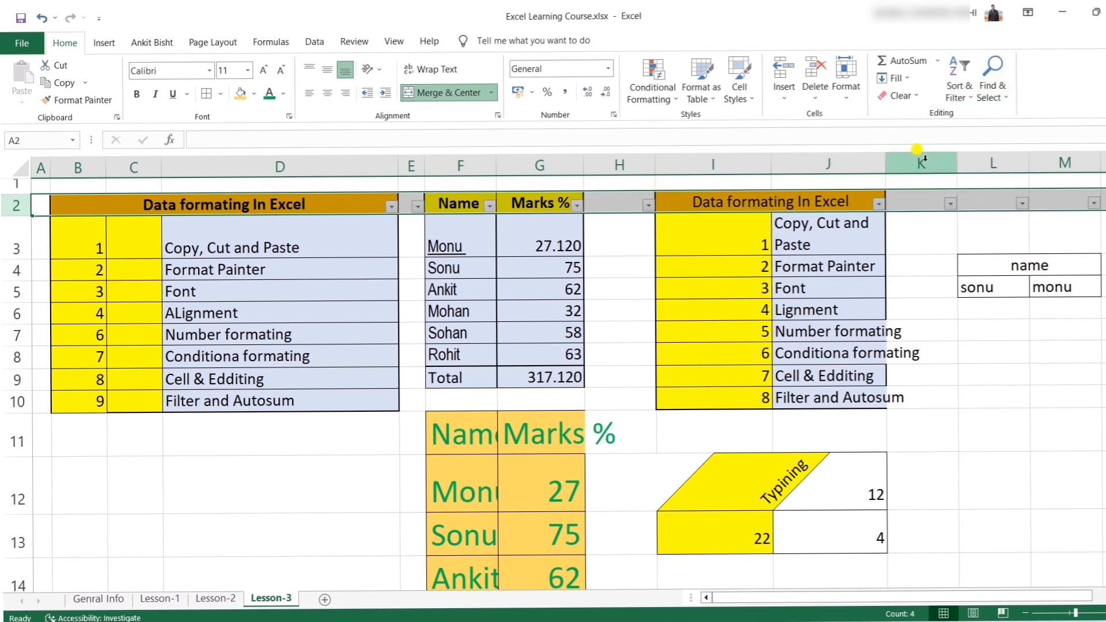
{"action": "left_click", "coordinate": [301, 442]}
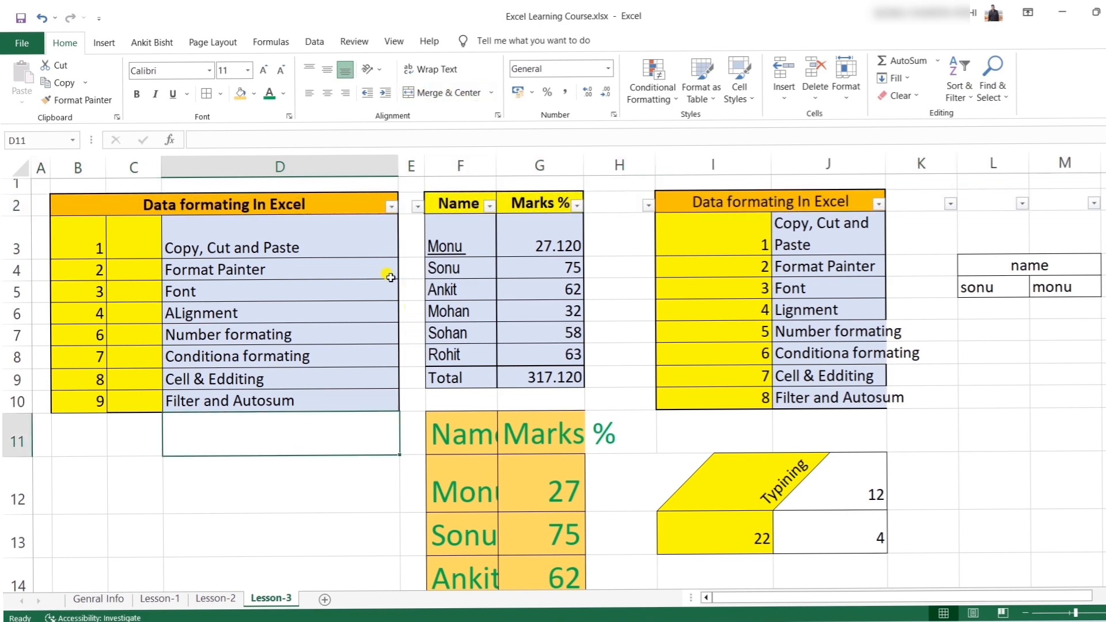
Step: Filter the first Data formating In Excel table to show only the row with serial number 9
{"action": "left_click", "coordinate": [391, 208]}
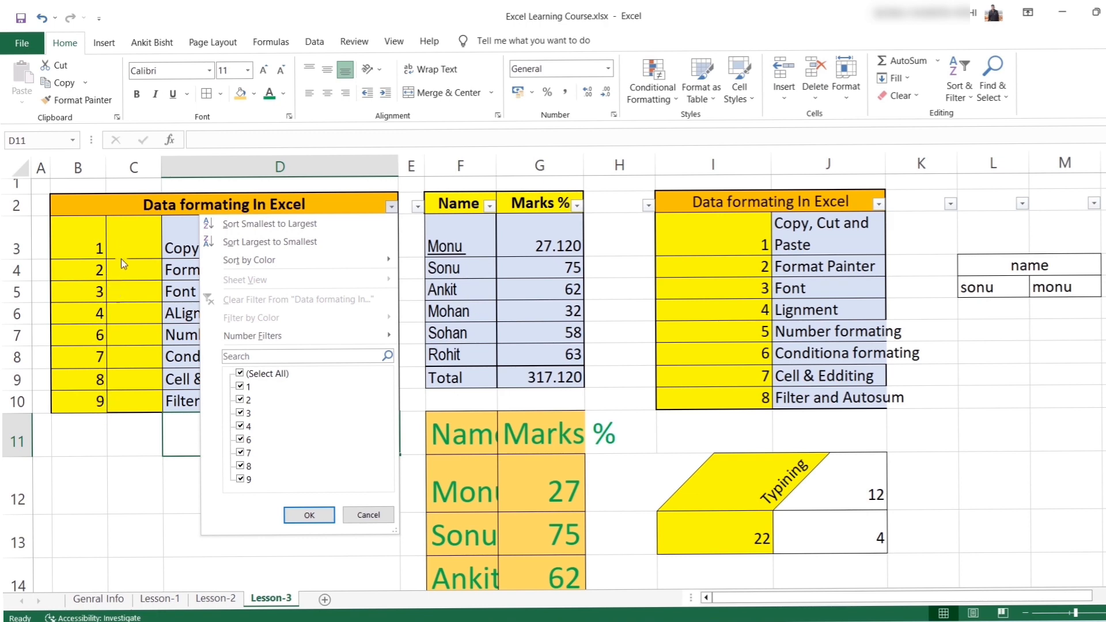
{"action": "left_click", "coordinate": [239, 373]}
{"action": "left_click", "coordinate": [242, 479]}
{"action": "left_click", "coordinate": [299, 514]}
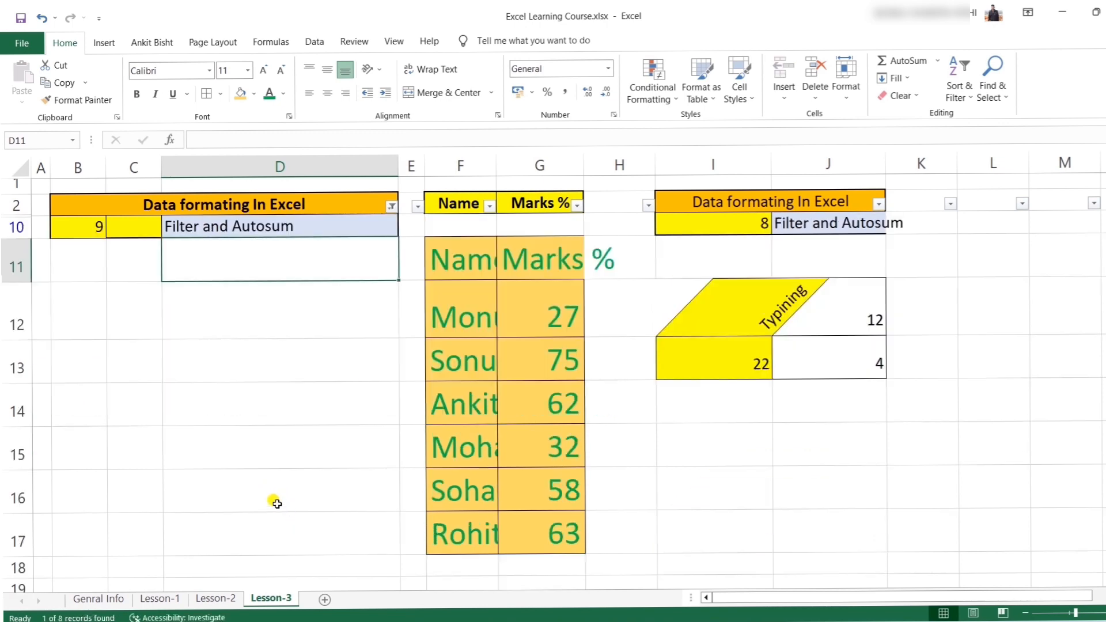
{"action": "left_click", "coordinate": [267, 384]}
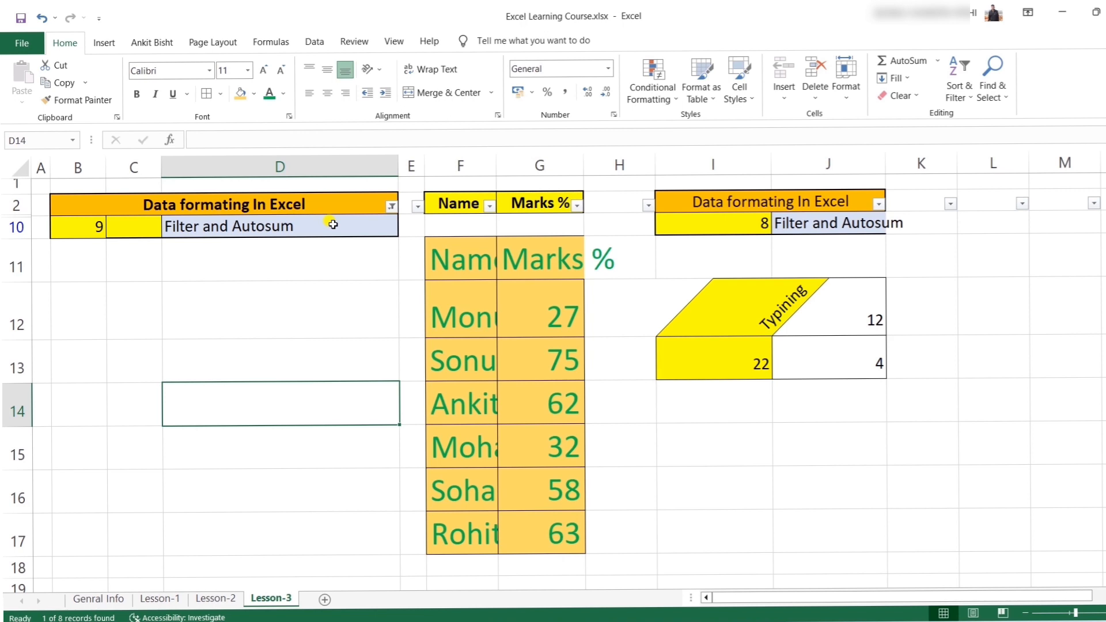
Step: Reselect all serial numbers in the first table's filter to show every row again
{"action": "left_click", "coordinate": [389, 206]}
{"action": "left_click", "coordinate": [238, 375]}
{"action": "key", "text": "Return"}
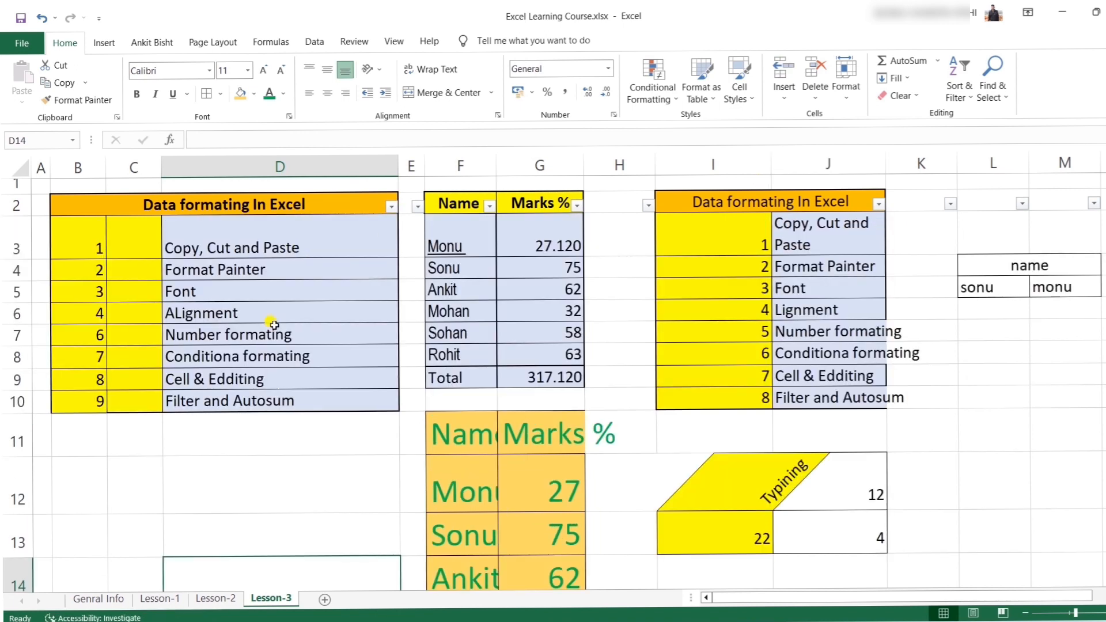
Step: Select header row 2 and open the Sort & Filter options for it
{"action": "left_click", "coordinate": [11, 205]}
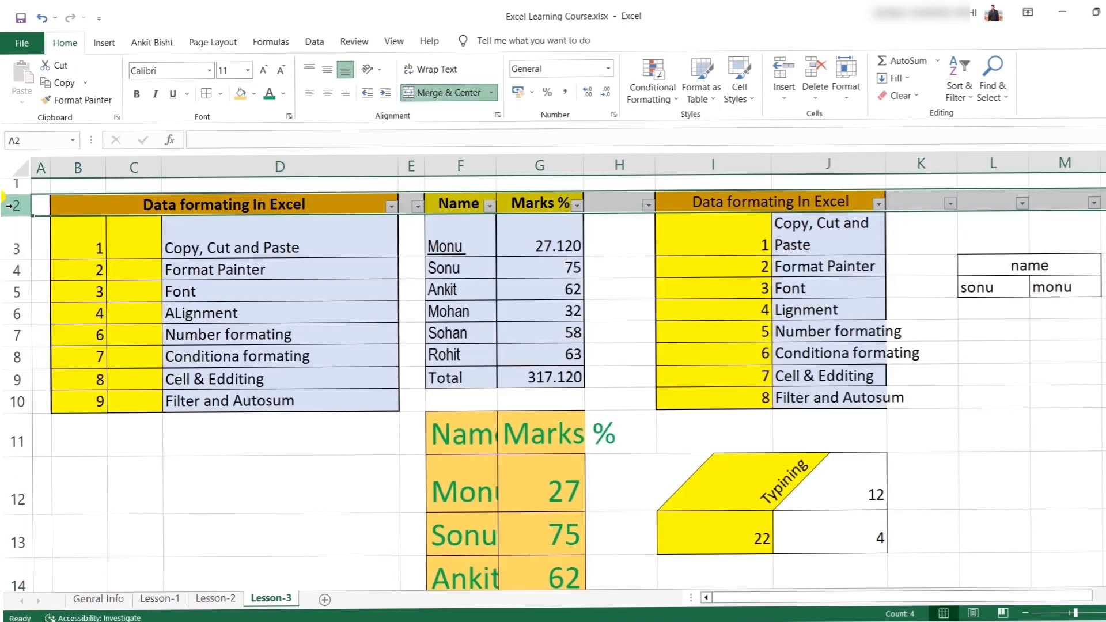
{"action": "left_click", "coordinate": [964, 87]}
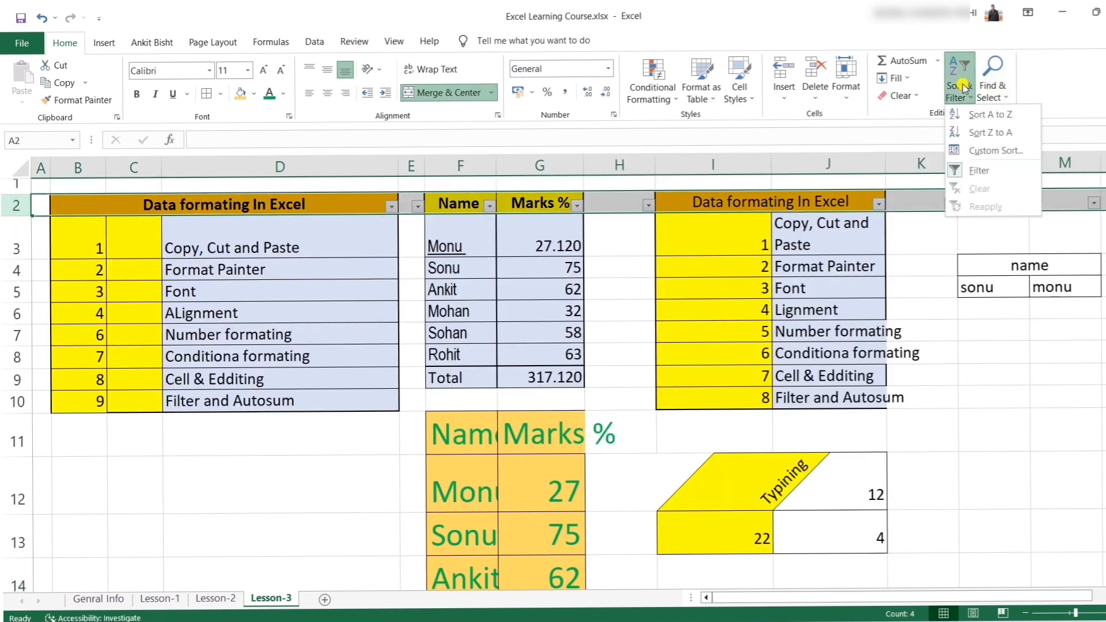